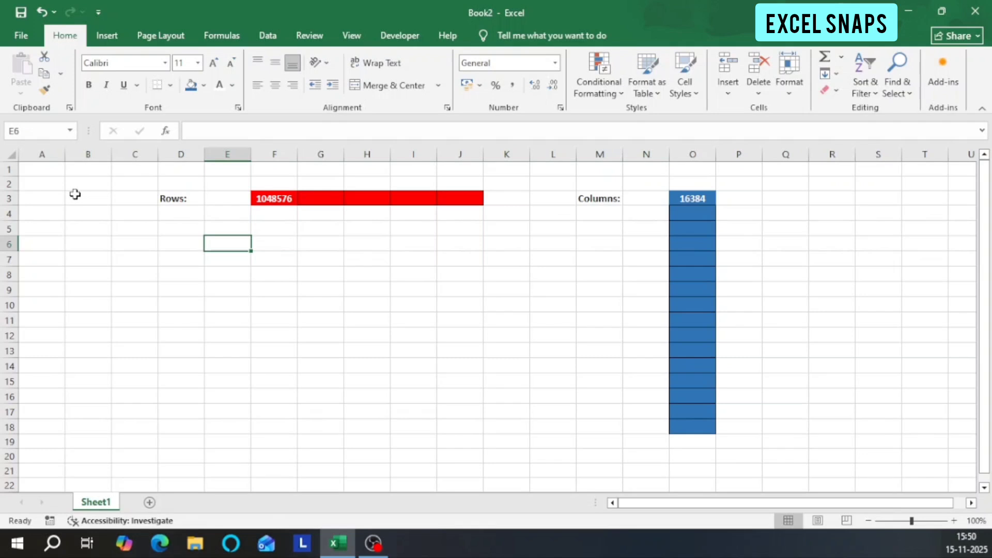
# Look over the ribbon's command groups, the formula bar and the grid of cells on Sheet1.
pyautogui.click(181, 259)
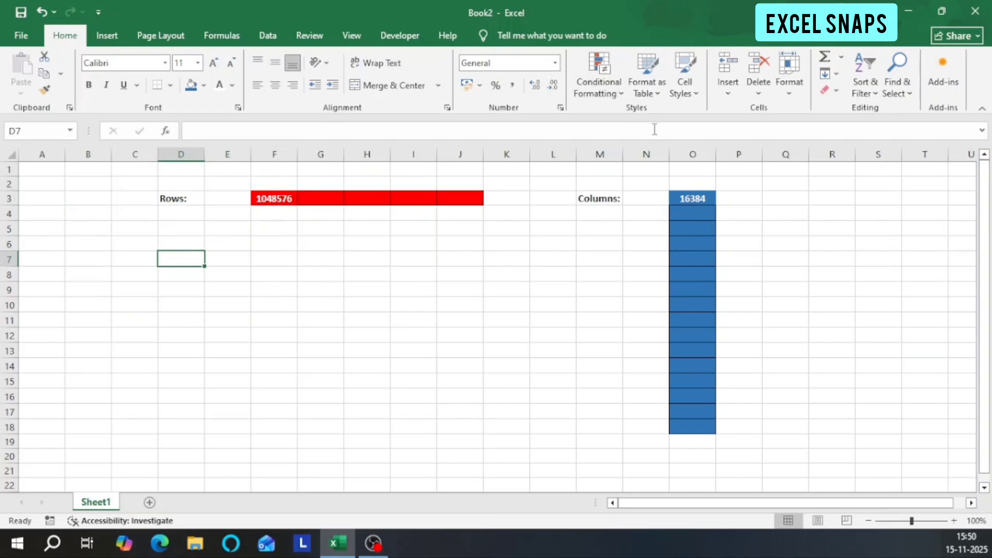
pyautogui.click(802, 300)
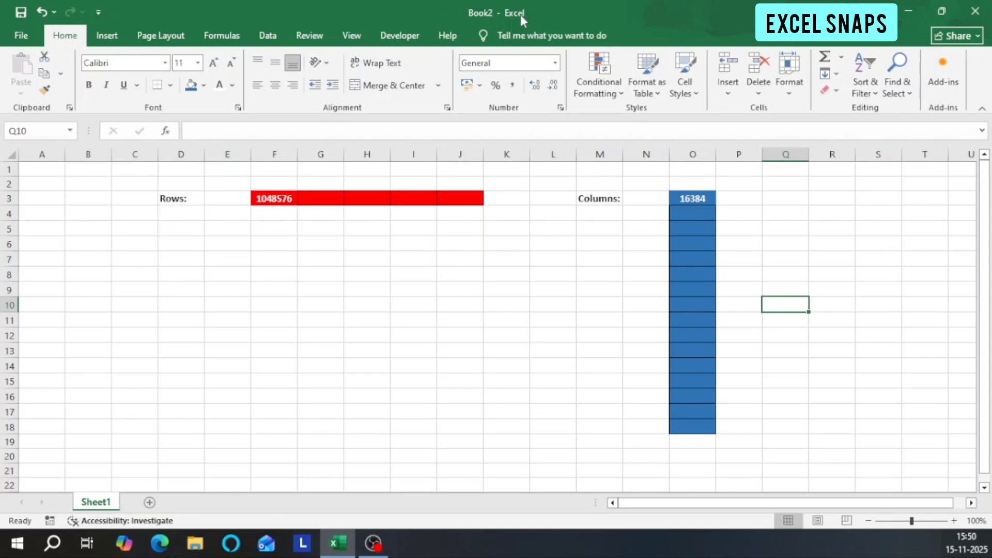
pyautogui.click(107, 36)
pyautogui.click(168, 37)
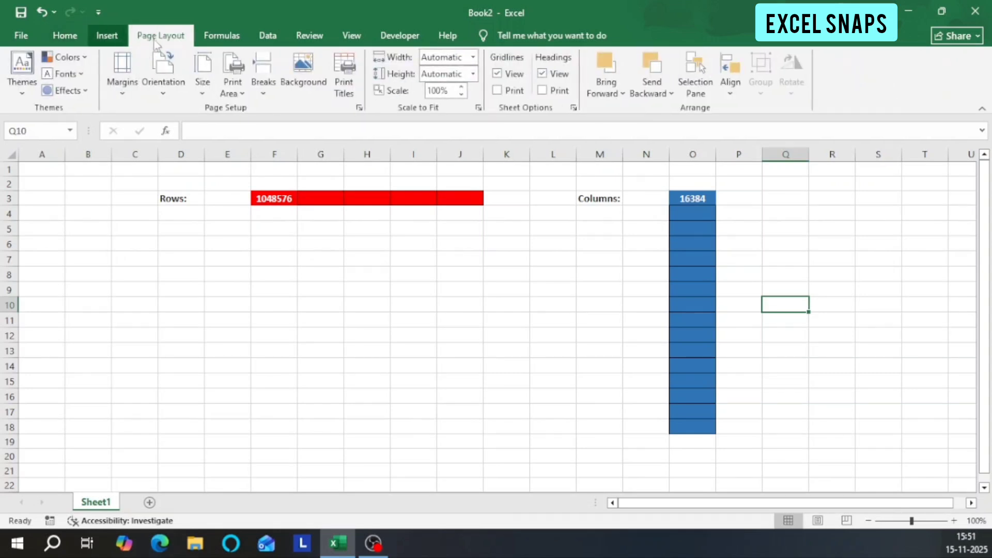
pyautogui.click(217, 40)
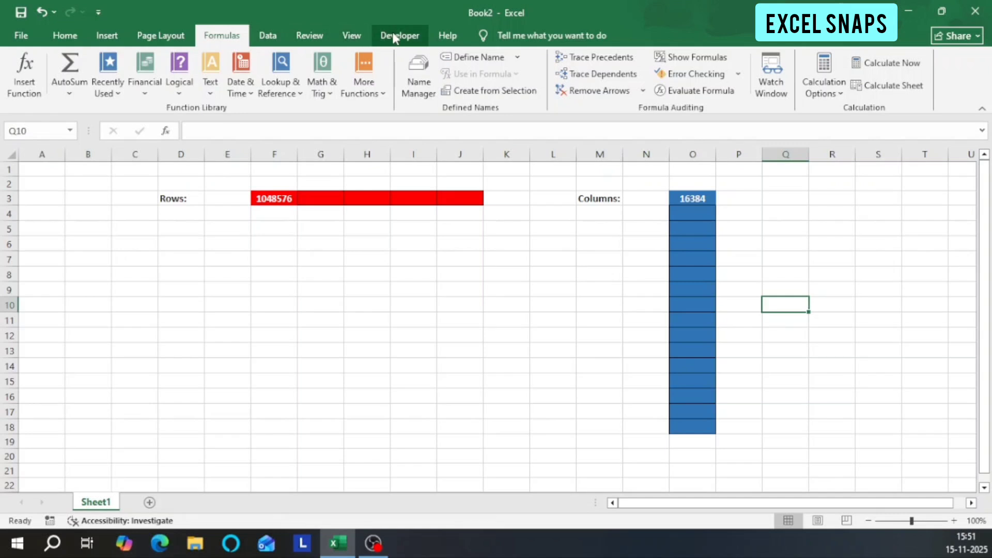
pyautogui.click(63, 37)
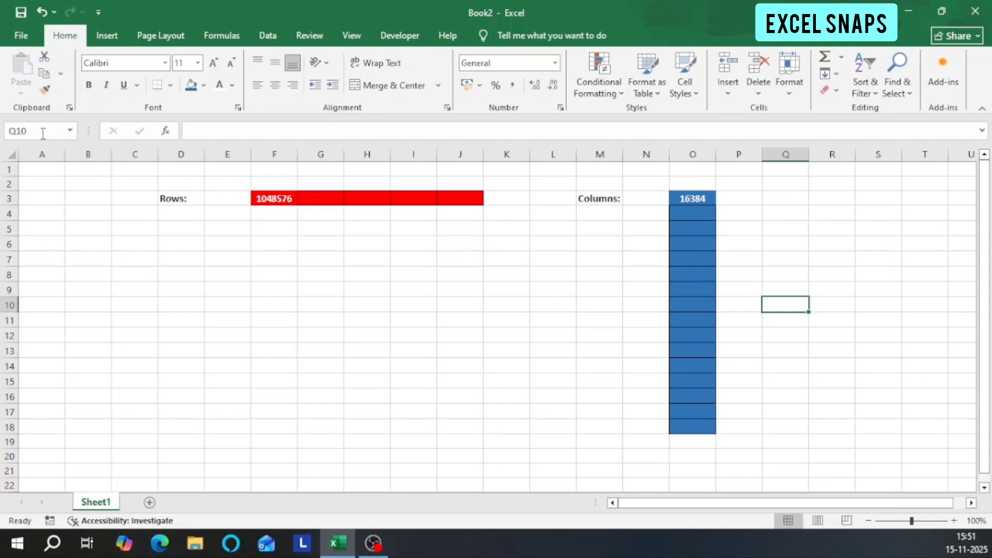
pyautogui.click(233, 134)
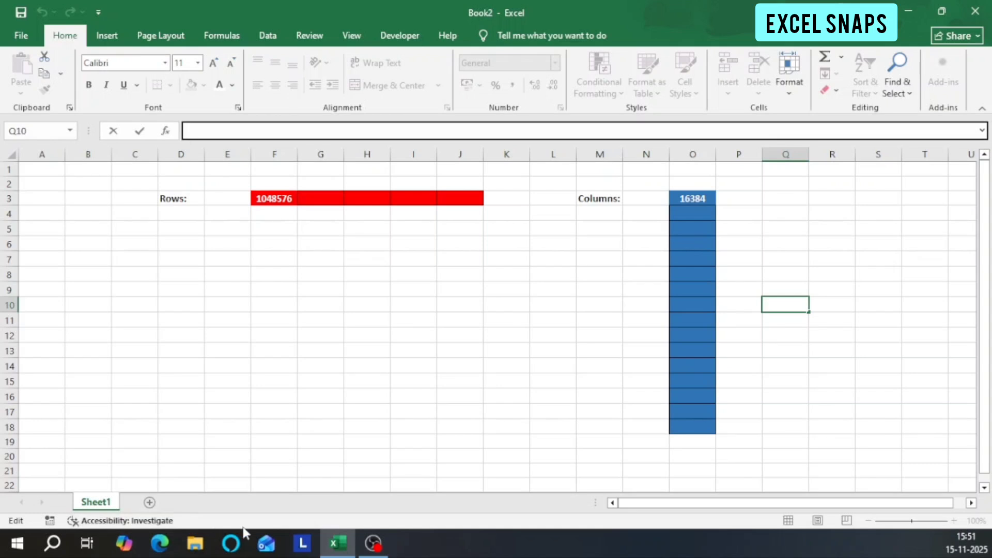
pyautogui.click(87, 213)
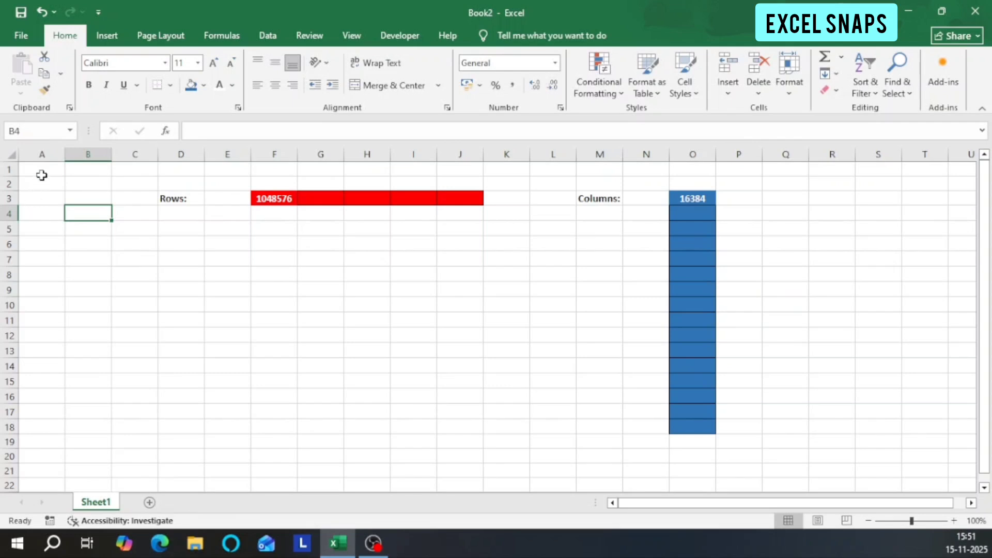
pyautogui.moveTo(41, 173); pyautogui.dragTo(878, 426)
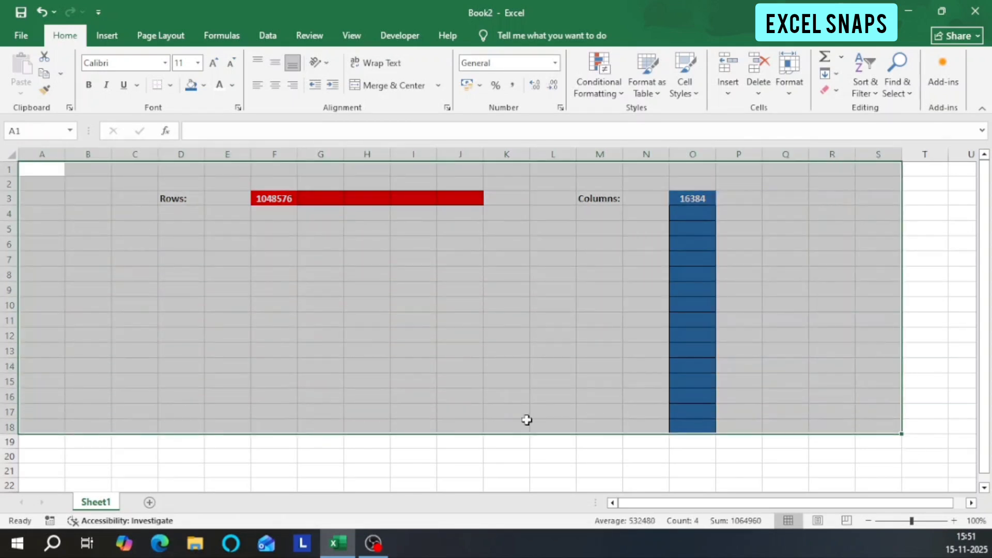
pyautogui.click(210, 308)
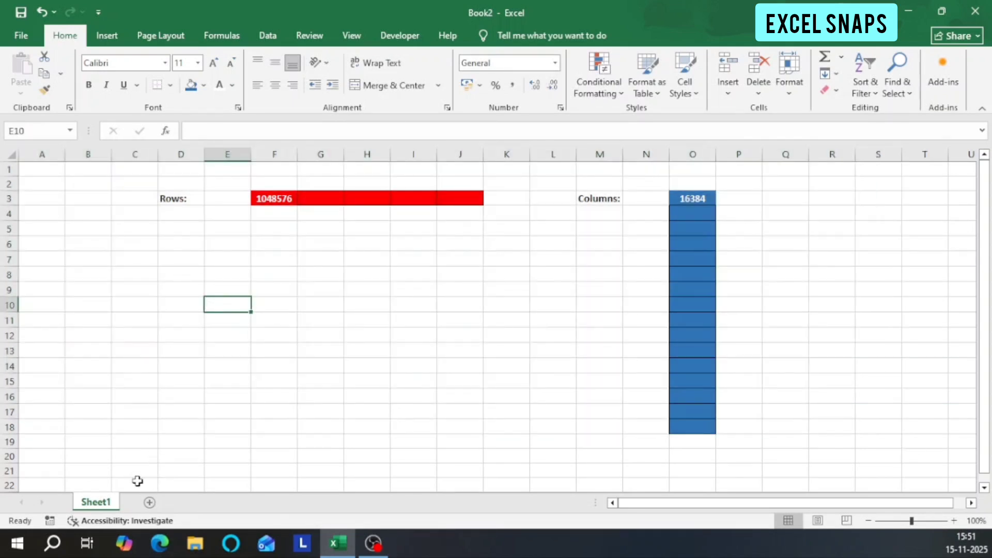
pyautogui.click(51, 187)
pyautogui.moveTo(103, 208); pyautogui.dragTo(837, 447)
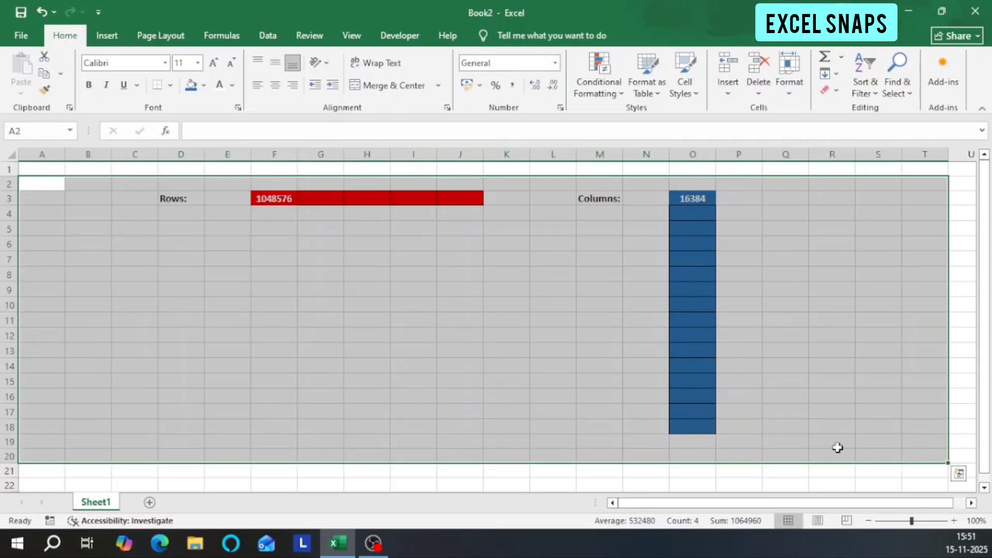
pyautogui.click(274, 396)
# Add three blank worksheets, Sheet2, Sheet3 and Sheet4, to the workbook and return to Sheet1.
pyautogui.click(149, 502)
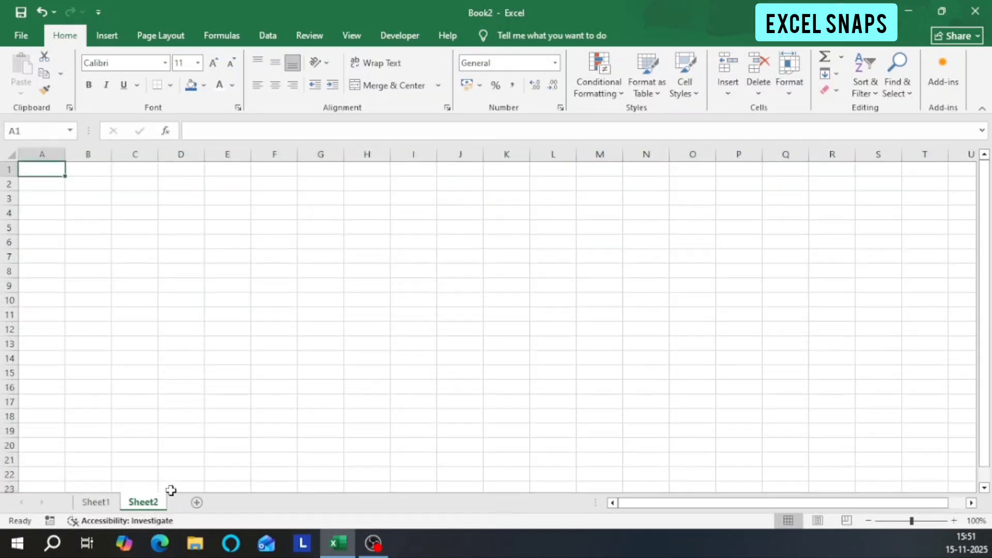
pyautogui.moveTo(48, 173); pyautogui.dragTo(424, 384)
pyautogui.click(196, 503)
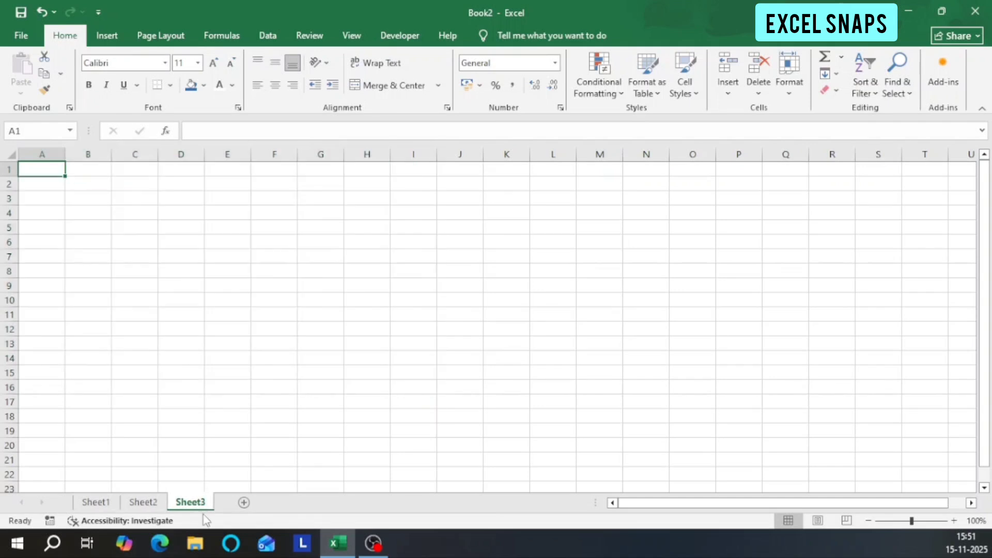
pyautogui.click(244, 504)
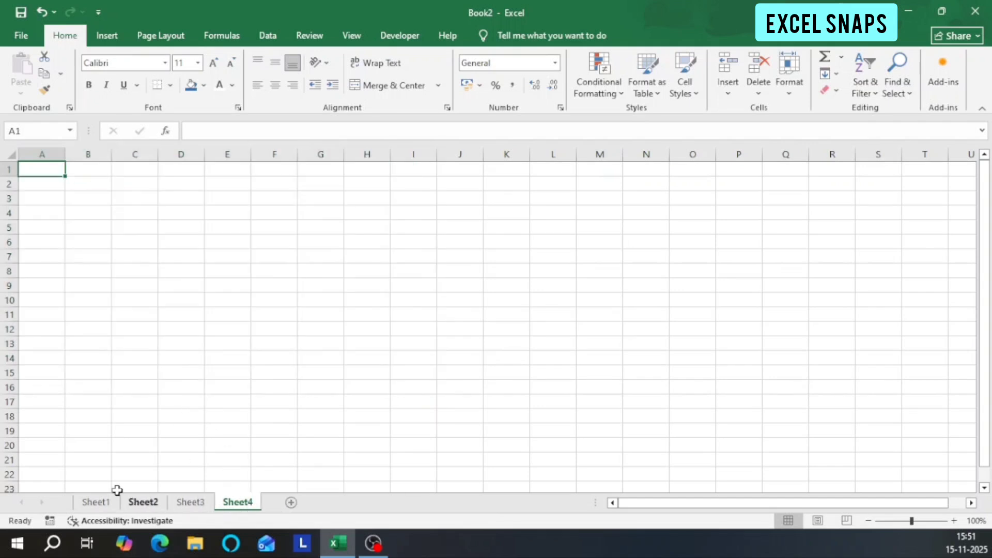
pyautogui.moveTo(51, 169); pyautogui.dragTo(878, 462)
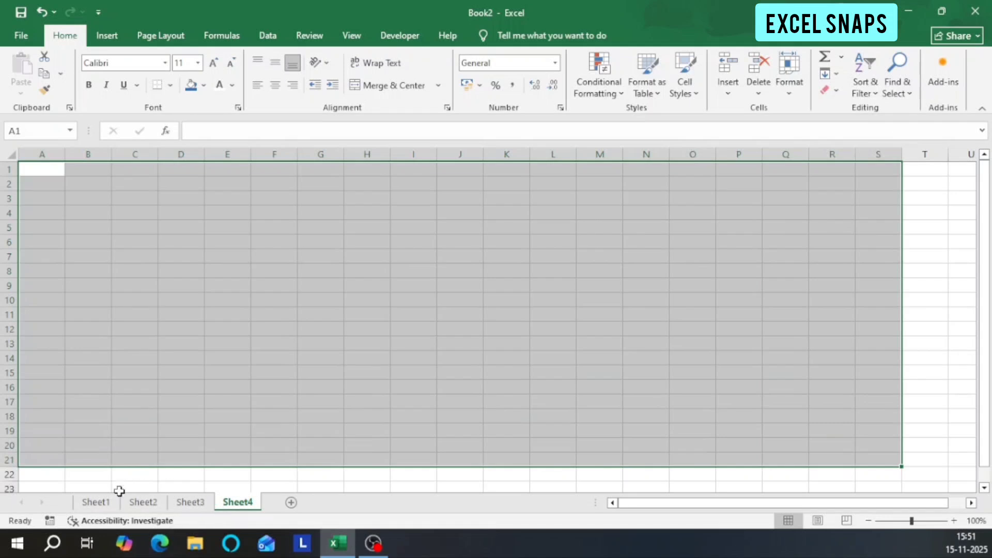
pyautogui.click(108, 506)
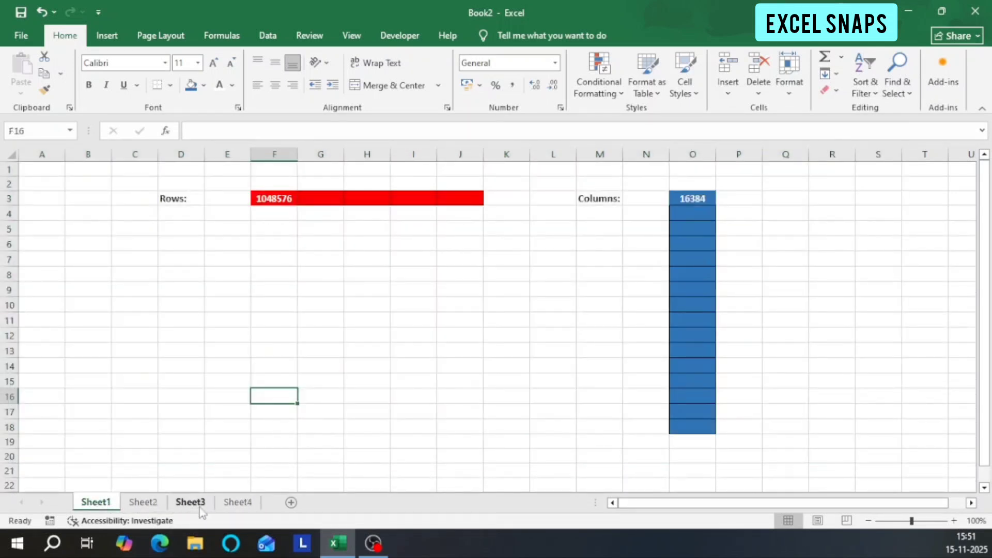
# Examine the worksheet limits given beside the Rows and Columns labels in row 3 of Sheet1.
pyautogui.moveTo(44, 186); pyautogui.dragTo(655, 442)
pyautogui.click(381, 338)
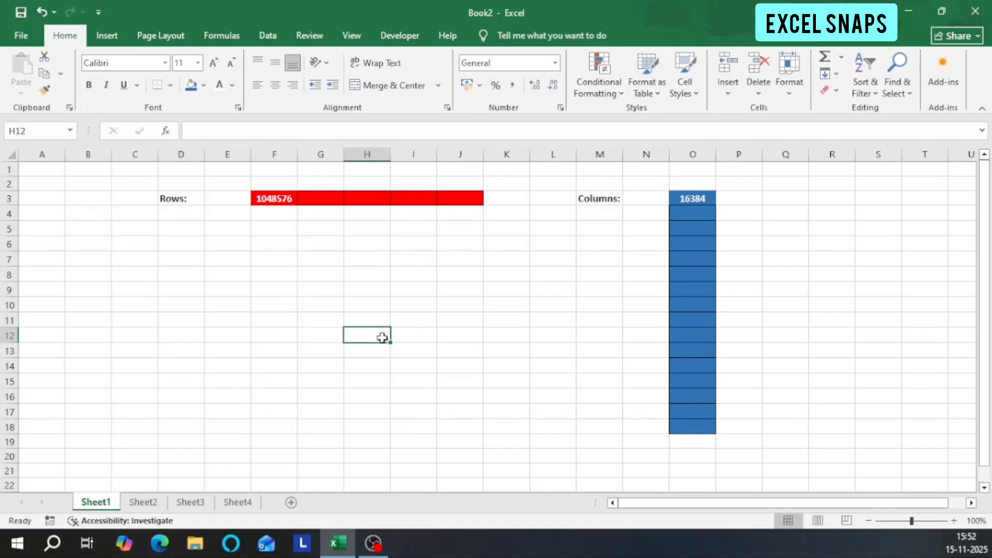
pyautogui.click(164, 202)
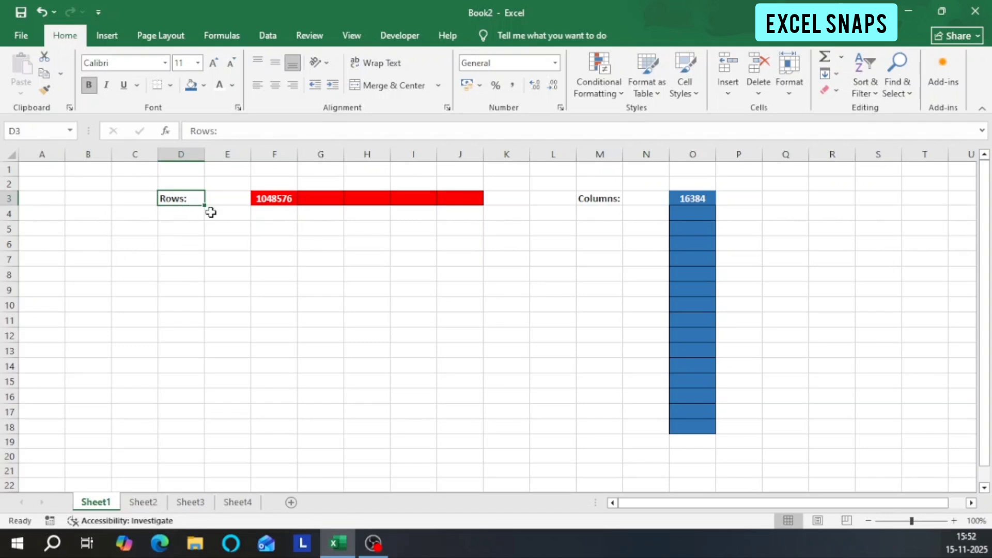
pyautogui.moveTo(268, 198); pyautogui.dragTo(451, 201)
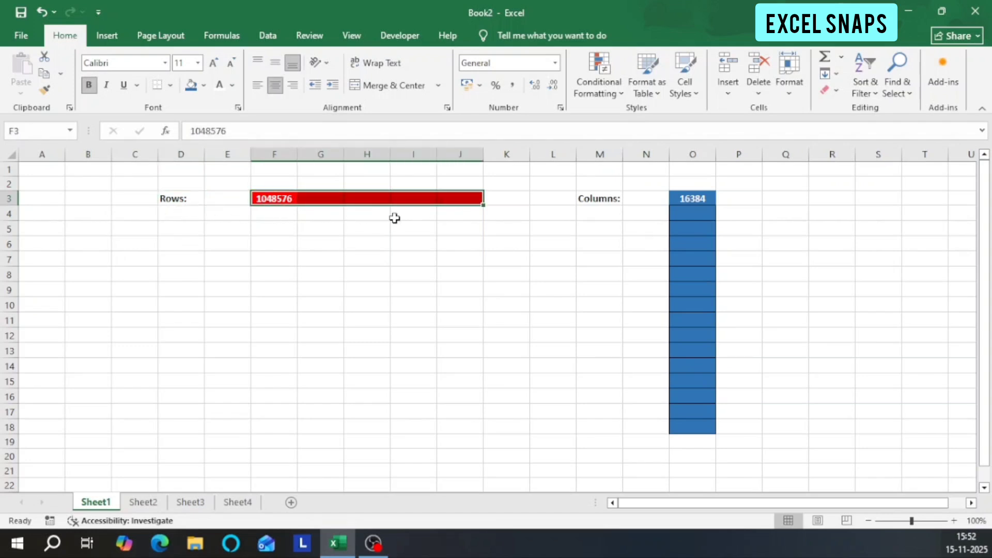
pyautogui.moveTo(687, 200); pyautogui.dragTo(695, 426)
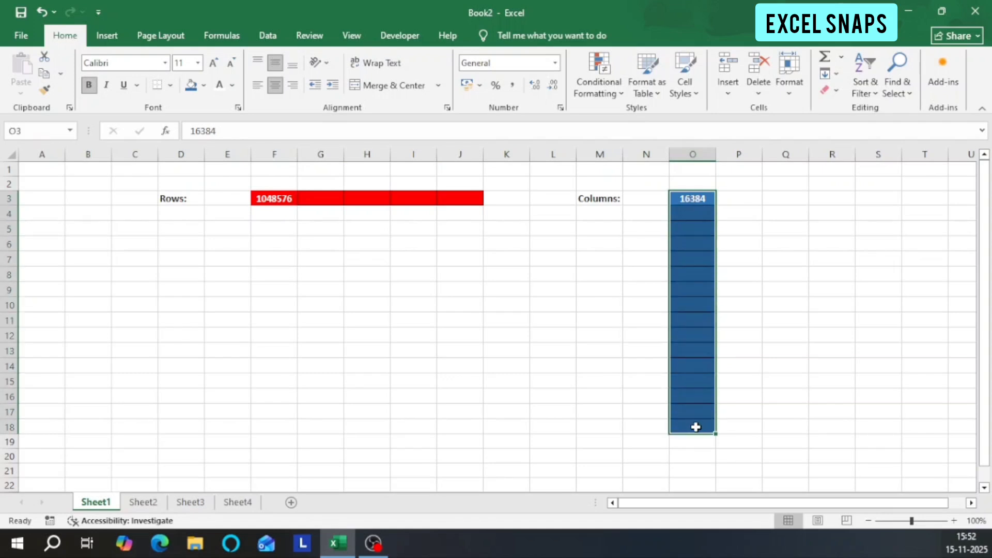
pyautogui.click(286, 201)
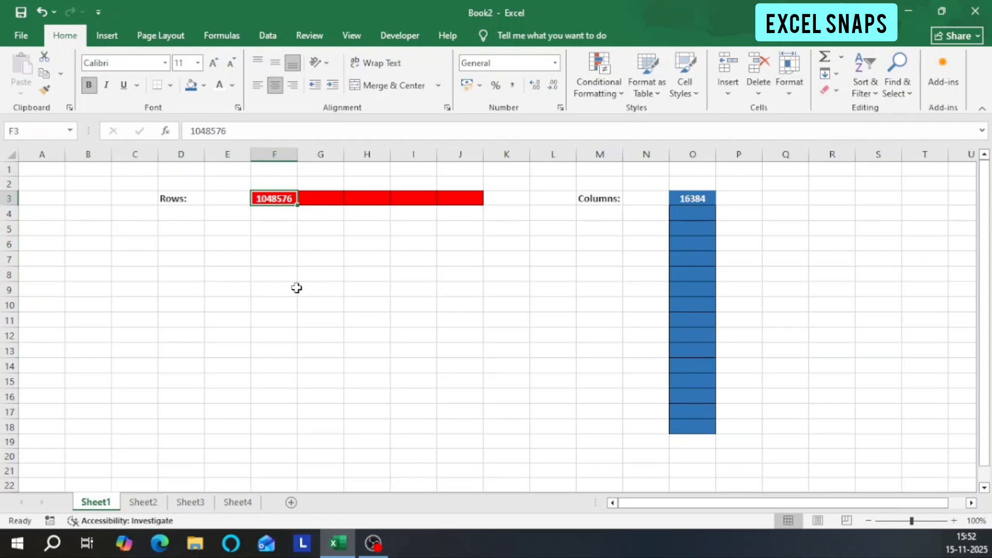
pyautogui.click(608, 199)
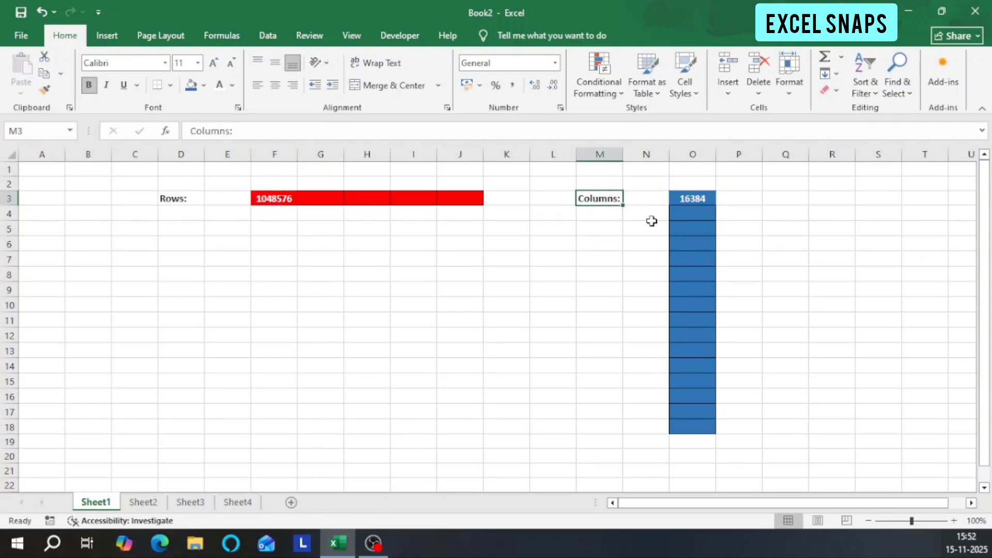
pyautogui.click(705, 200)
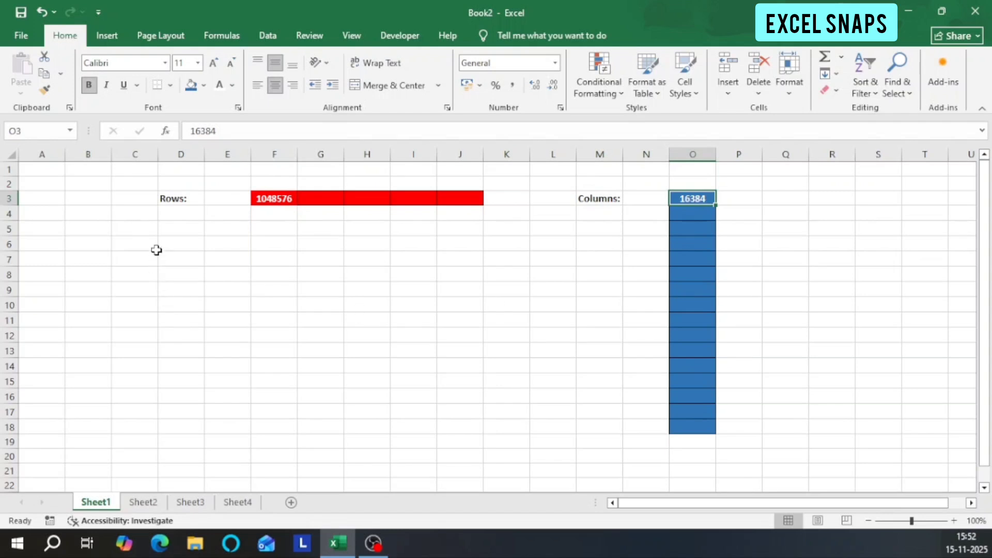
pyautogui.click(43, 173)
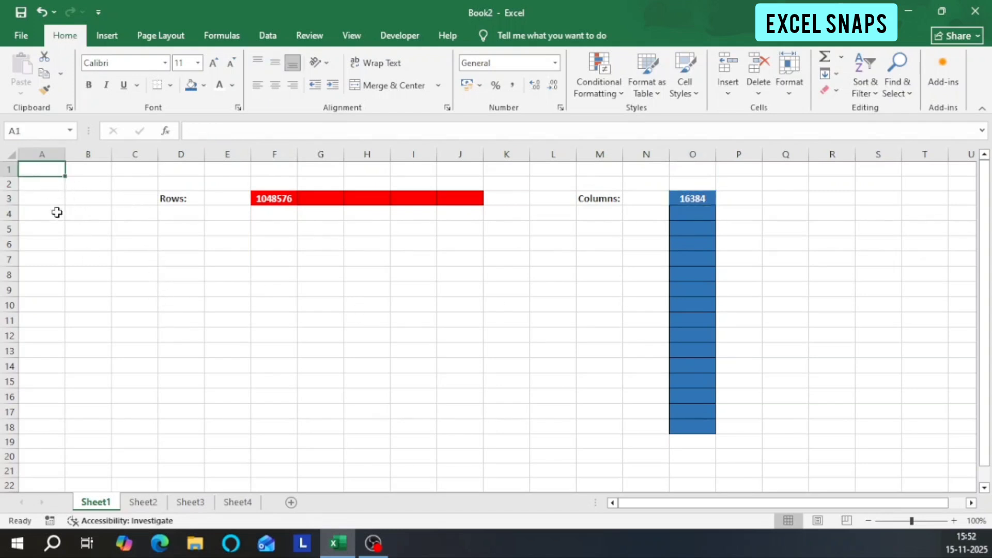
pyautogui.click(66, 263)
pyautogui.click(217, 261)
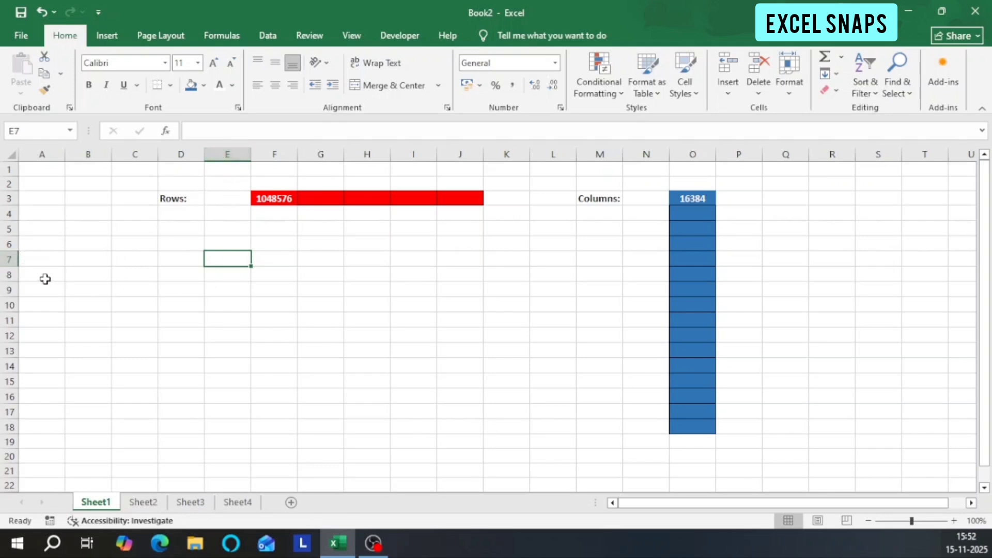
pyautogui.click(45, 168)
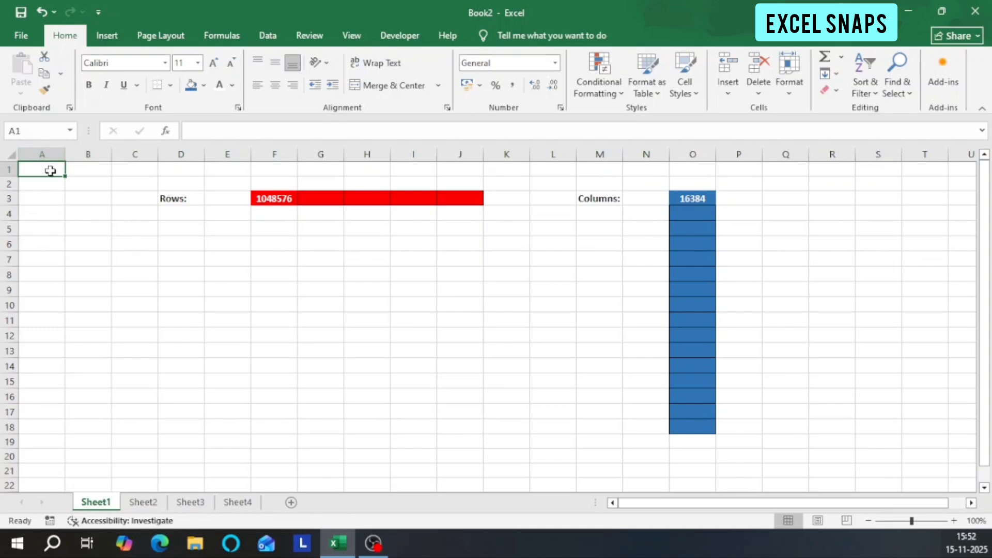
pyautogui.click(7, 169)
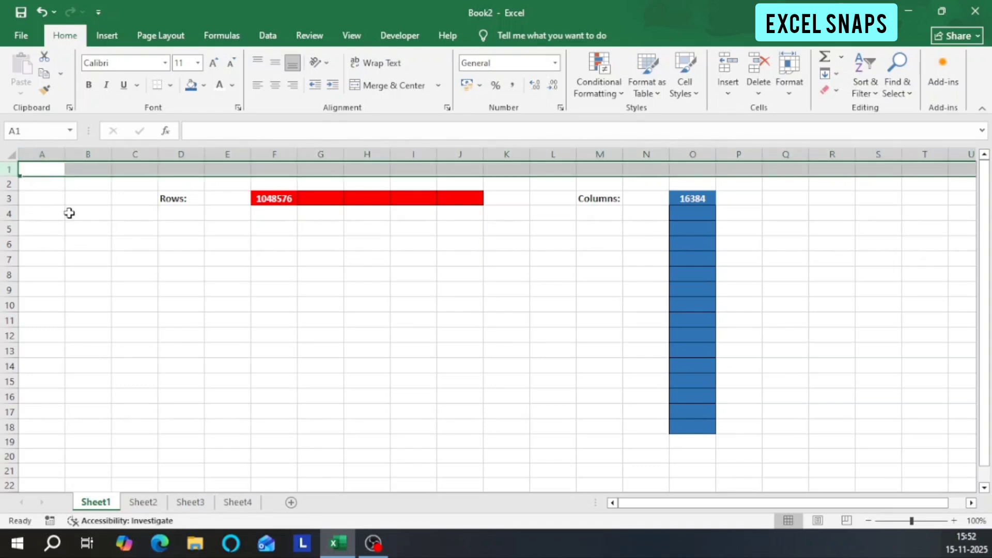
# Jump from cell A1 to the last row and to the last column of Sheet1, returning to A1 each time.
pyautogui.click(50, 174)
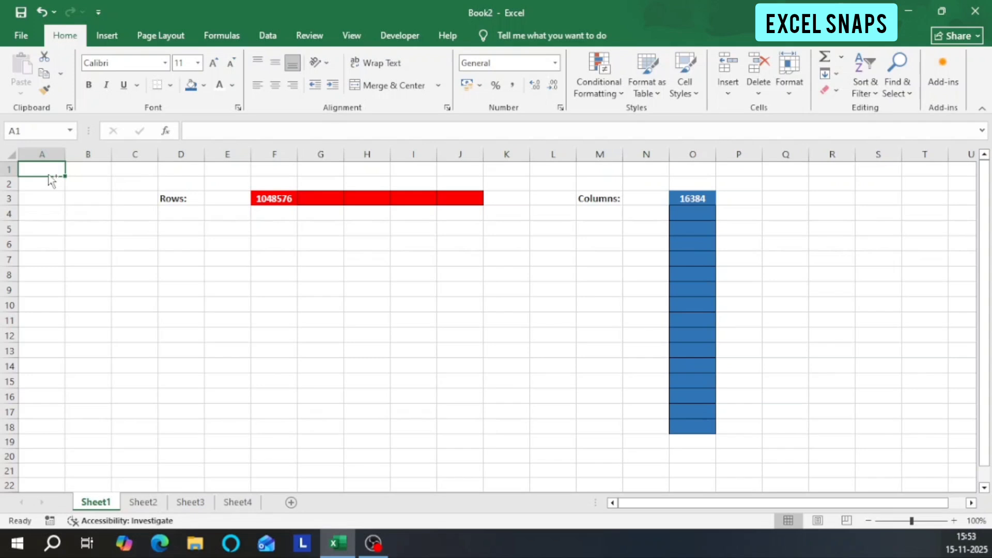
pyautogui.hotkey('ctrl', 'Down')
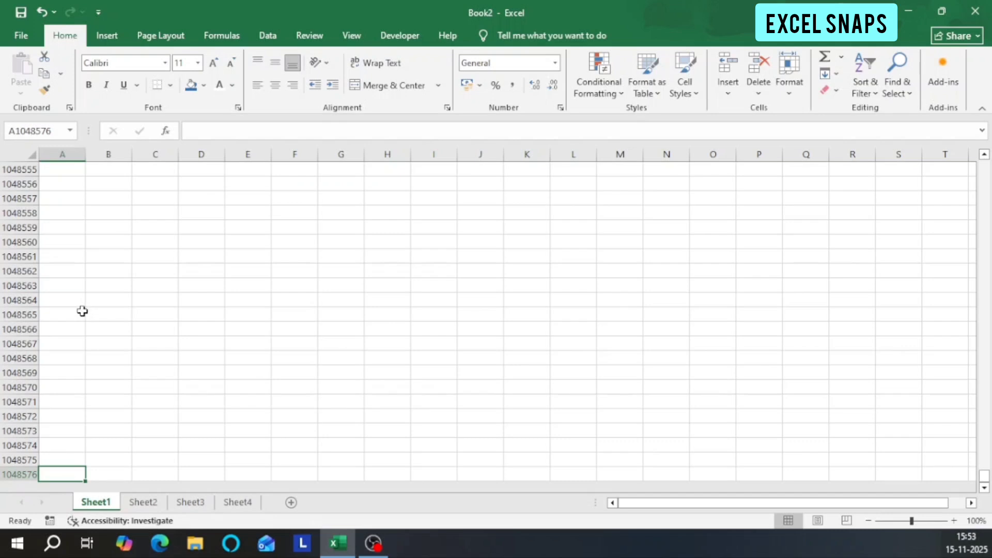
pyautogui.hotkey('ctrl', 'Up')
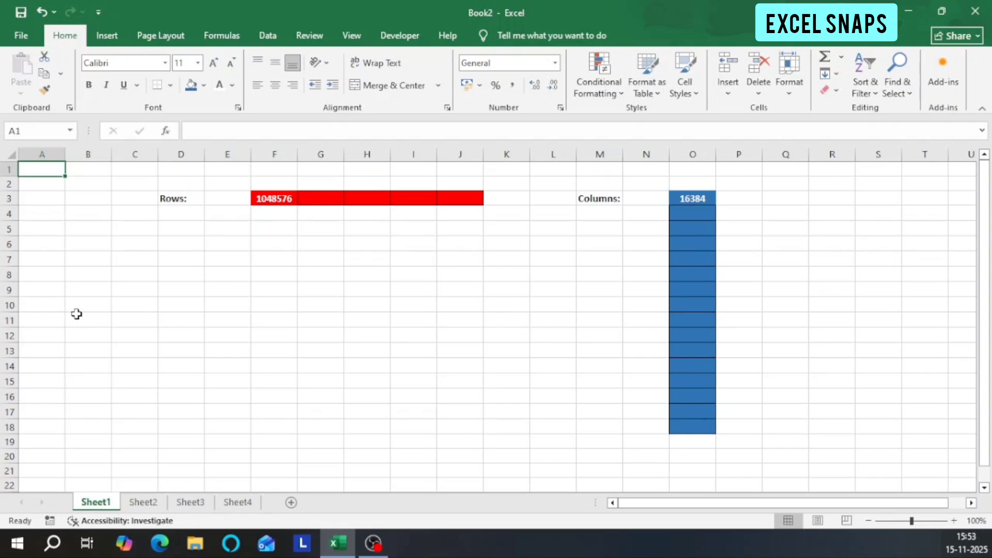
pyautogui.hotkey('ctrl', 'Right')
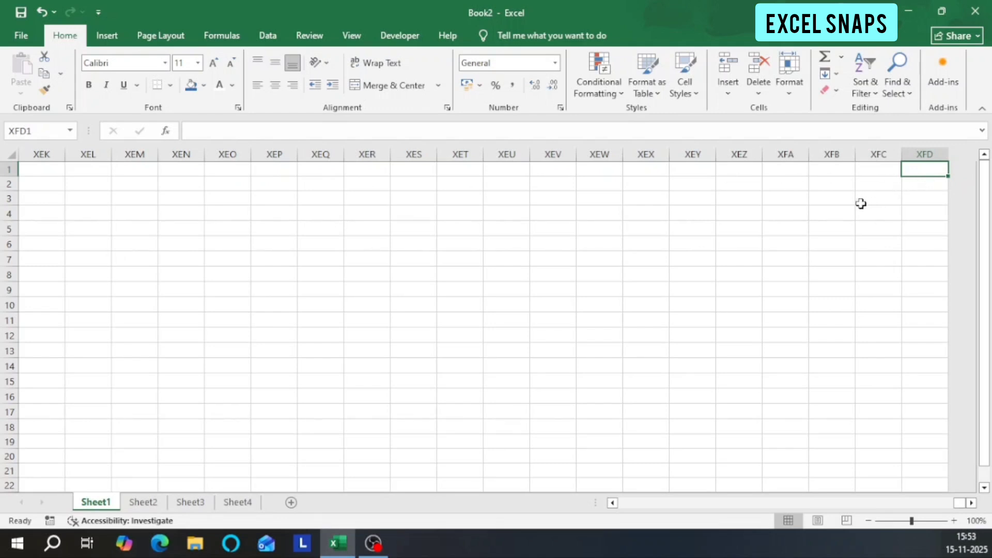
pyautogui.hotkey('ctrl', 'Home')
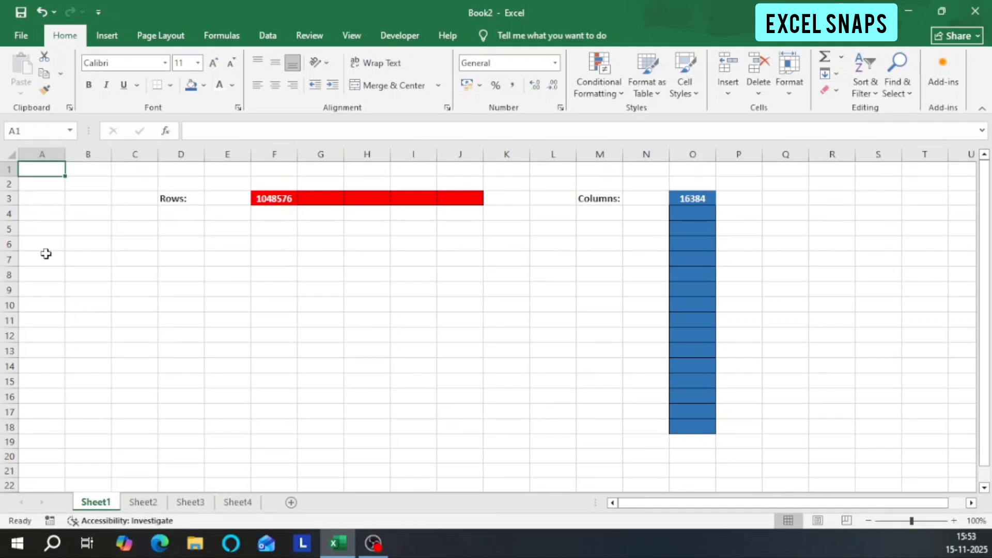
# Enter 1 in cell D5 and 2 in cell D6 below the Rows label.
pyautogui.moveTo(177, 196); pyautogui.dragTo(720, 432)
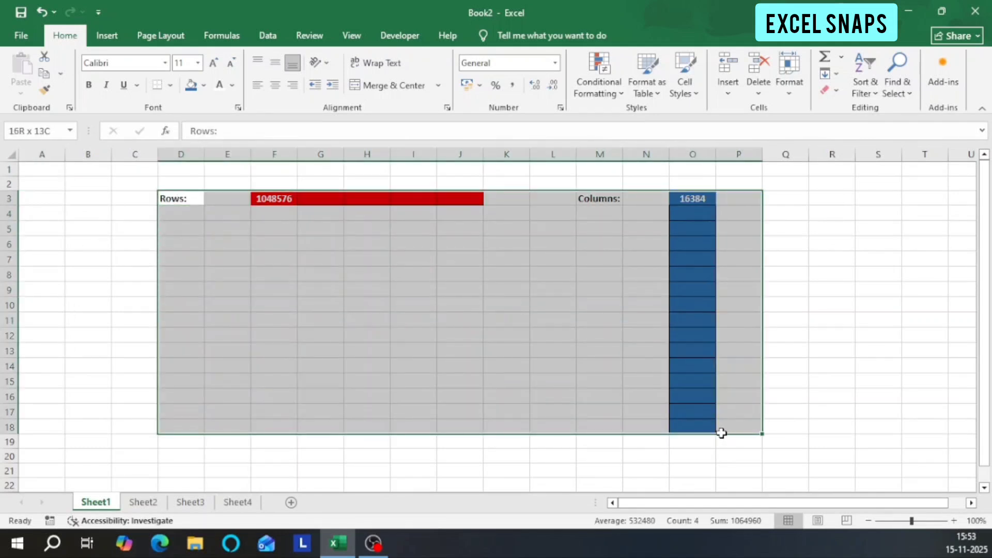
pyautogui.click(268, 247)
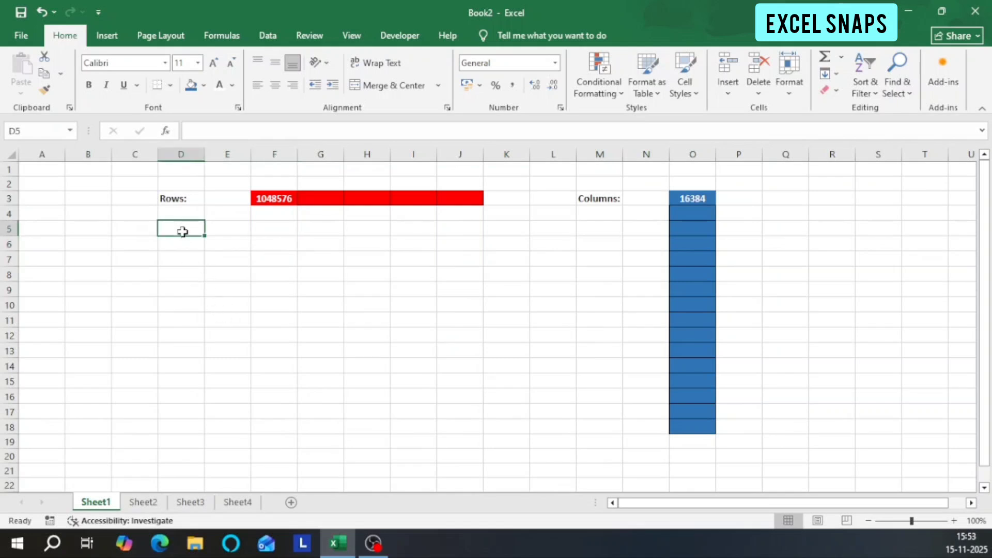
pyautogui.write('1')
pyautogui.press('Return')
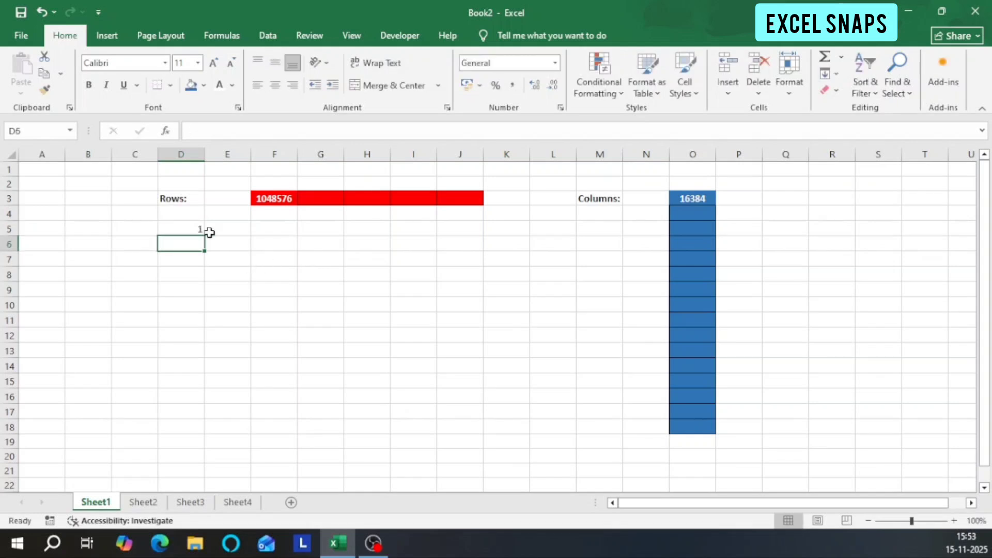
pyautogui.write('2')
pyautogui.press('Return')
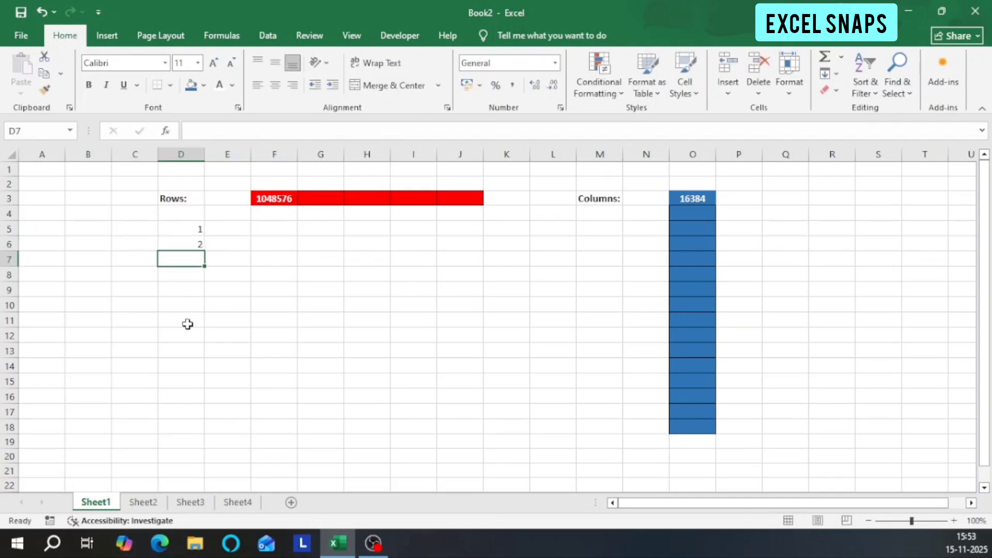
# Enter 4 in cell D7 and undo the three number entries in D5:D7.
pyautogui.write('4')
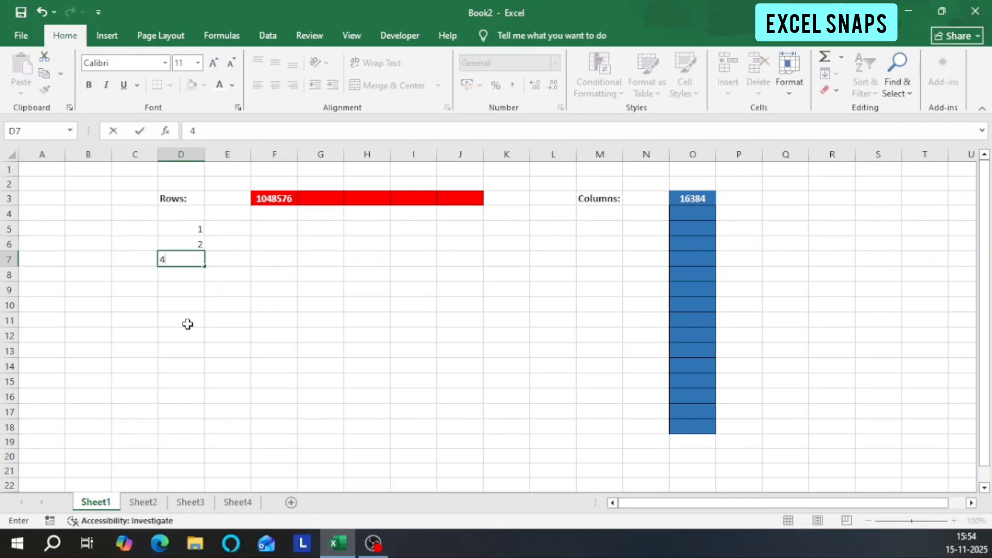
pyautogui.press('Return')
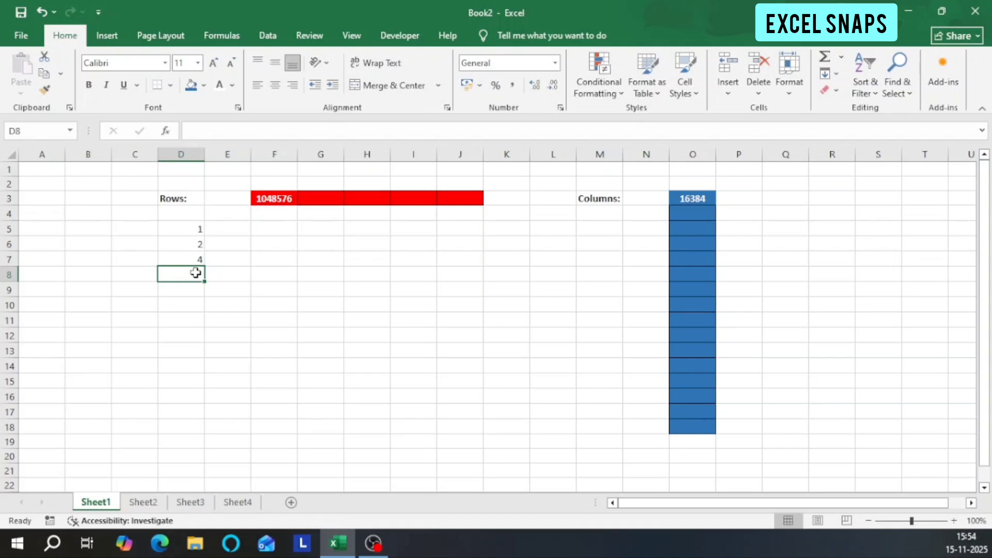
pyautogui.hotkey('ctrl', 'z')
pyautogui.hotkey('ctrl', 'z')
pyautogui.hotkey('ctrl', 'z')
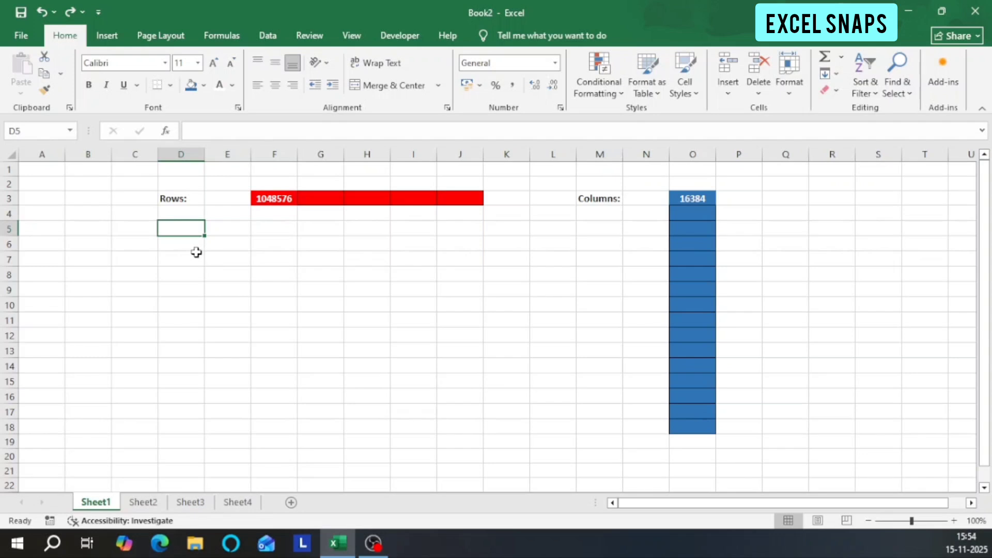
# Enter the text Sum in cell D5 and reselect that cell.
pyautogui.write('Sum')
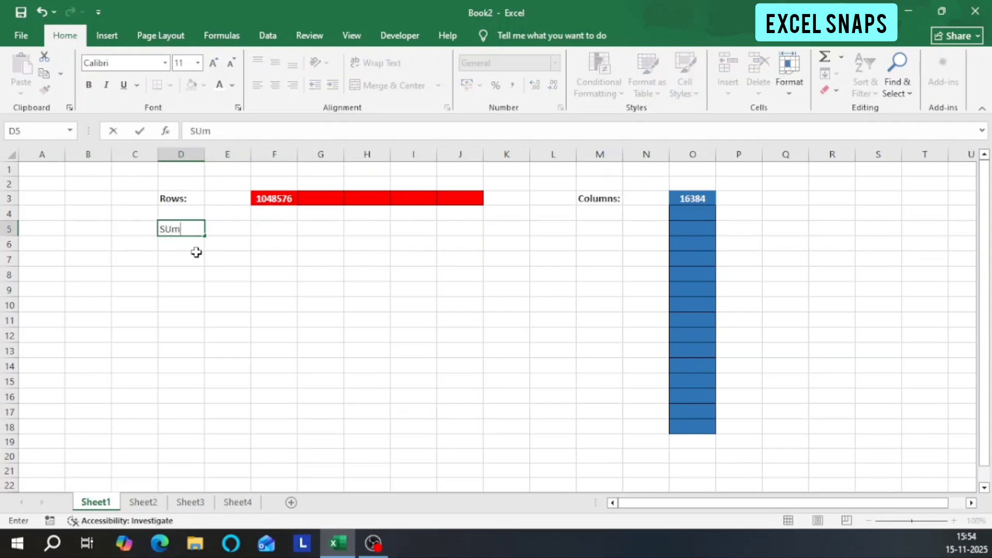
pyautogui.press('Return')
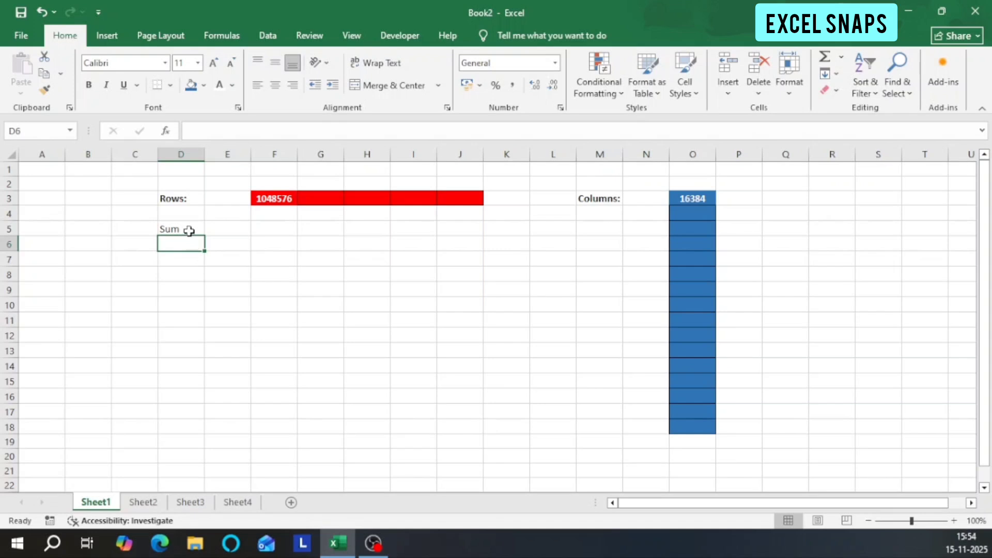
pyautogui.click(189, 230)
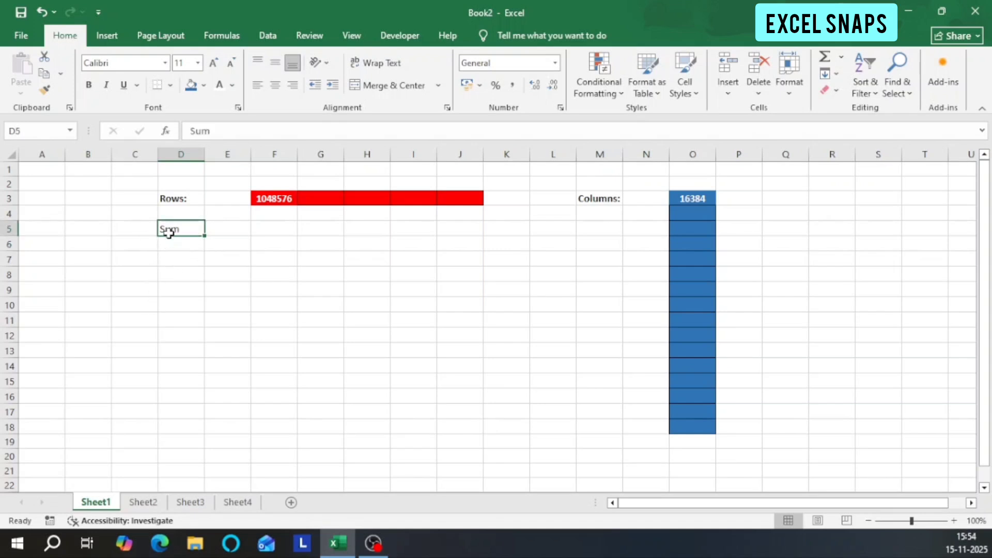
# Enter 1 in cell C5 and clear the contents of C5:D5.
pyautogui.click(137, 228)
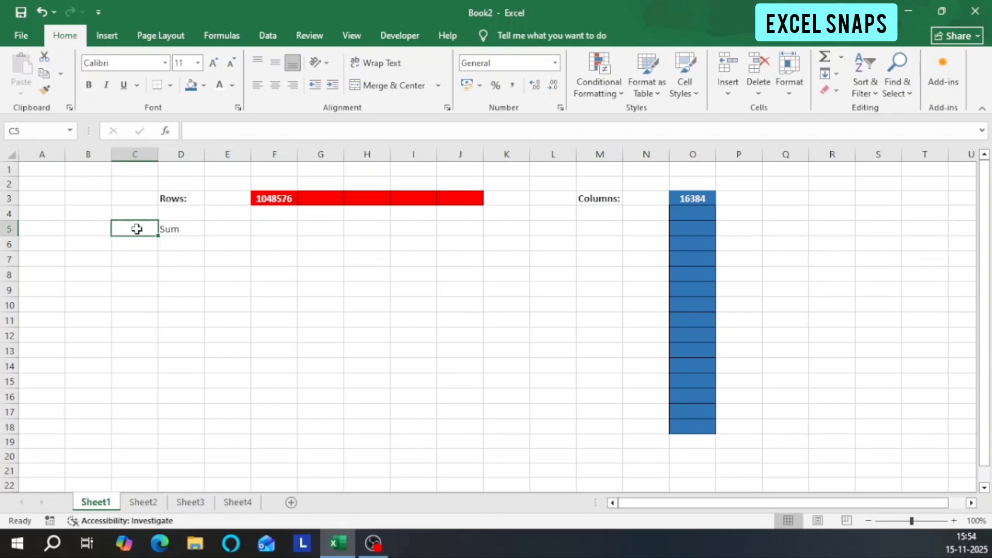
pyautogui.write('1')
pyautogui.press('Return')
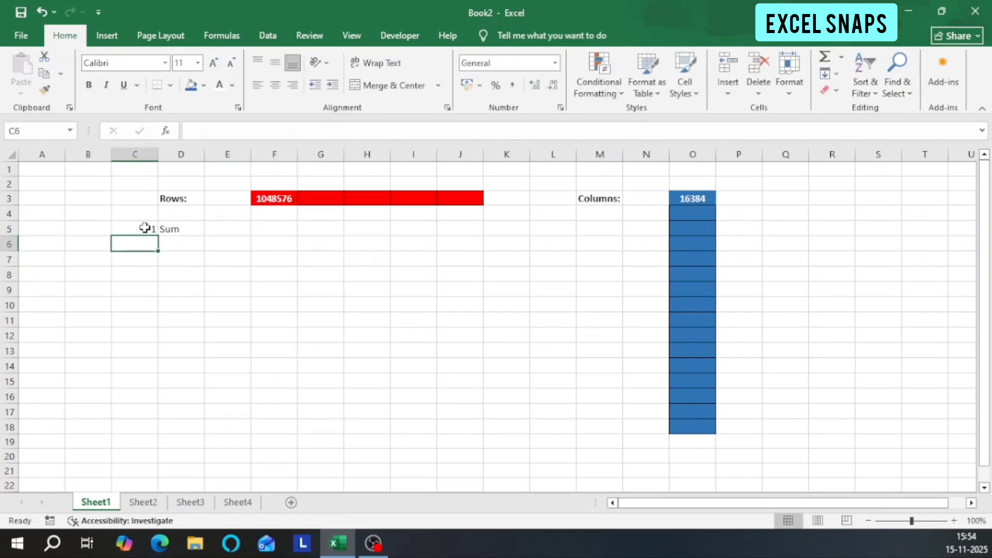
pyautogui.click(145, 228)
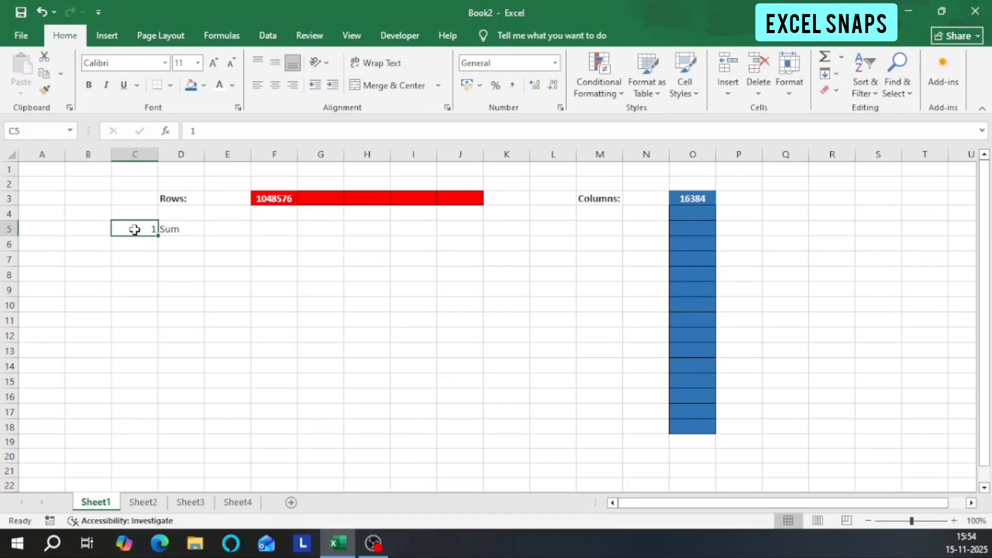
pyautogui.moveTo(134, 226); pyautogui.dragTo(204, 230)
pyautogui.press('Delete')
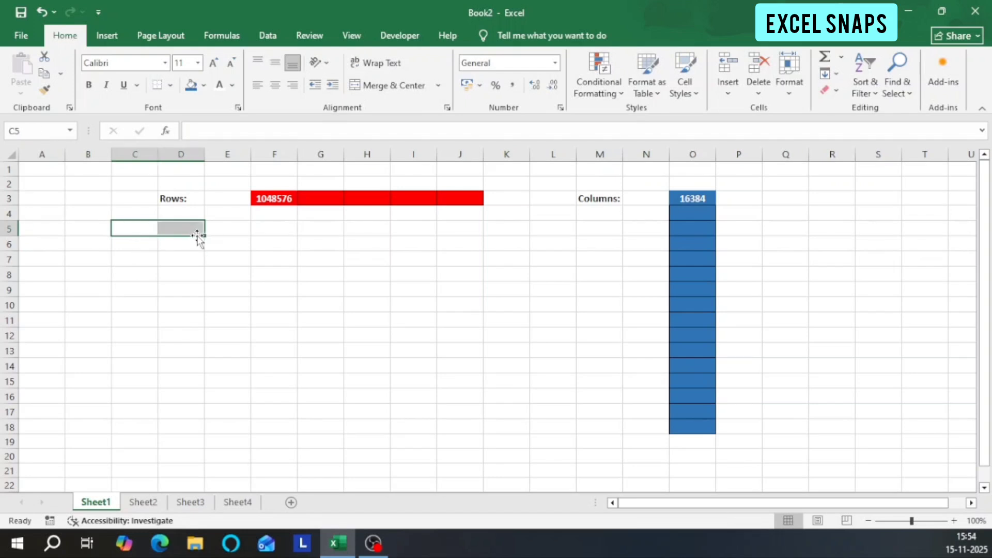
# Enter 1 in cell C5 and 2 in cell C6.
pyautogui.click(117, 229)
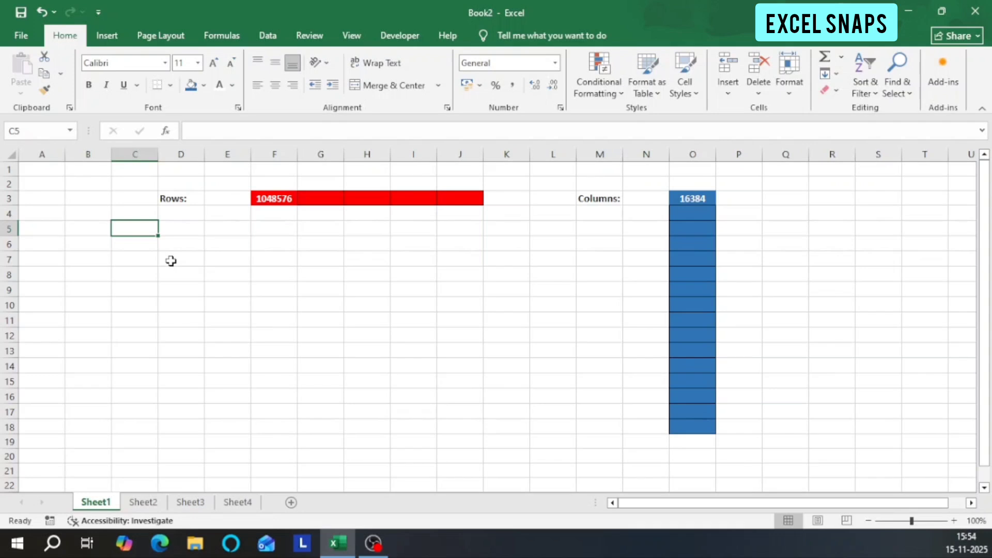
pyautogui.write('1')
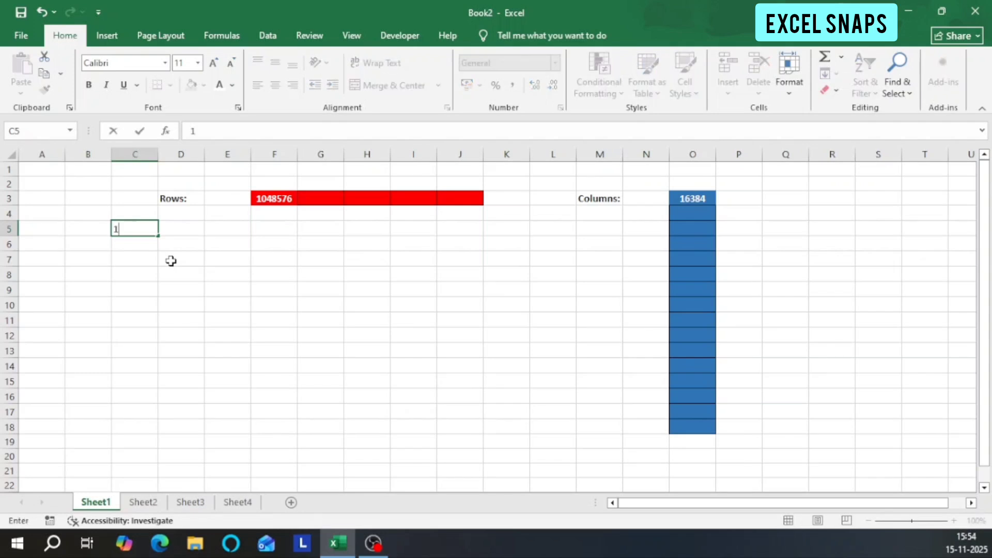
pyautogui.press('Return')
pyautogui.write('2')
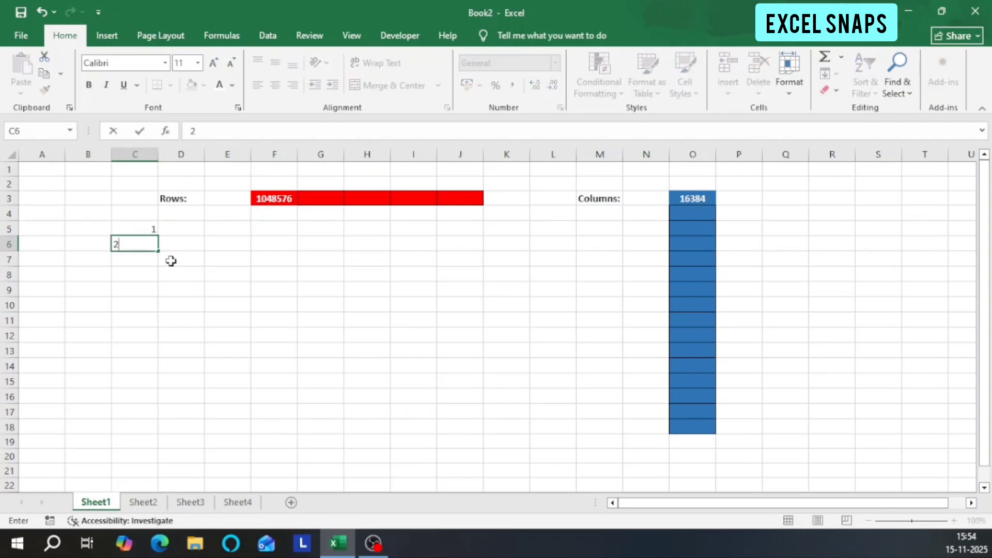
pyautogui.press('Return')
# Extend the number series from C5:C6 down to 10 in cell C14.
pyautogui.click(140, 227)
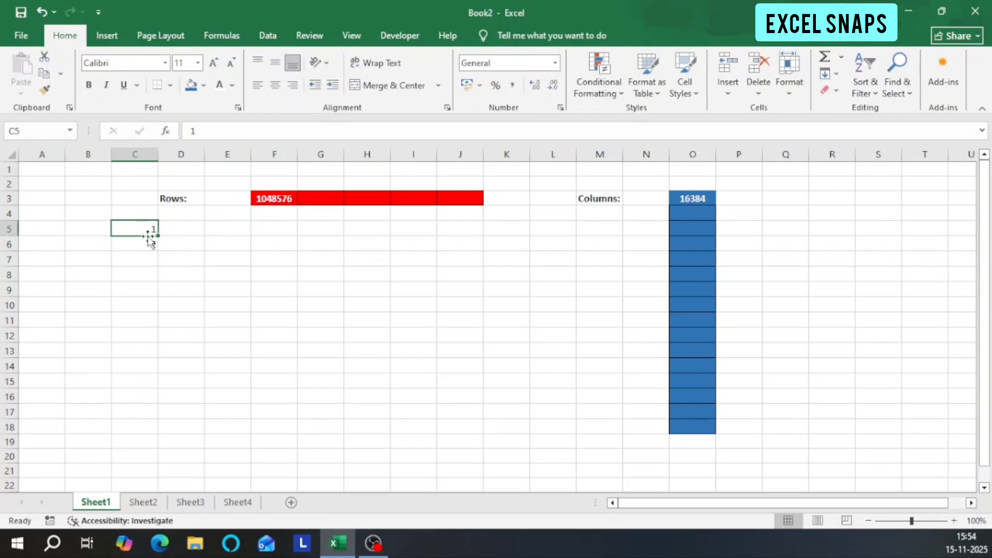
pyautogui.moveTo(144, 227); pyautogui.dragTo(148, 246)
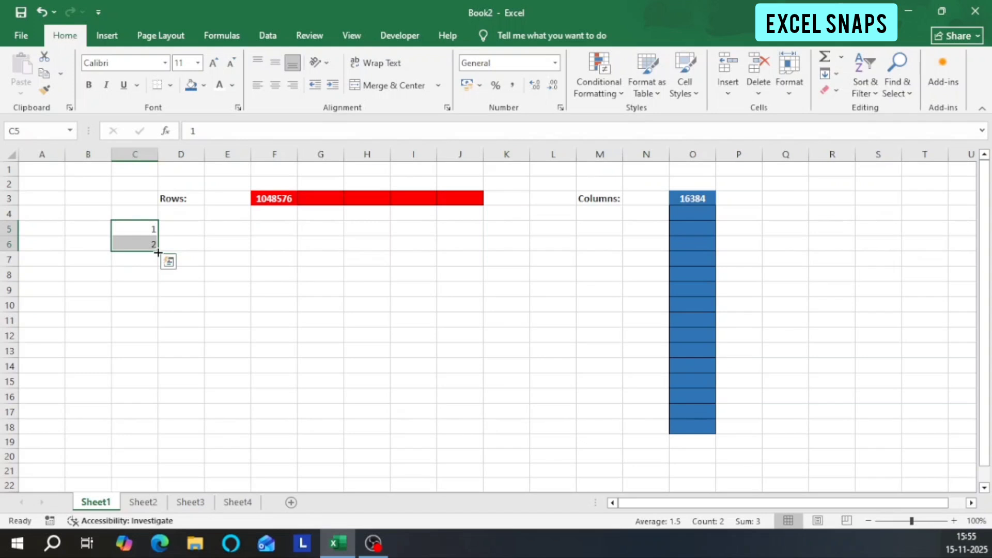
pyautogui.moveTo(159, 252); pyautogui.dragTo(162, 380)
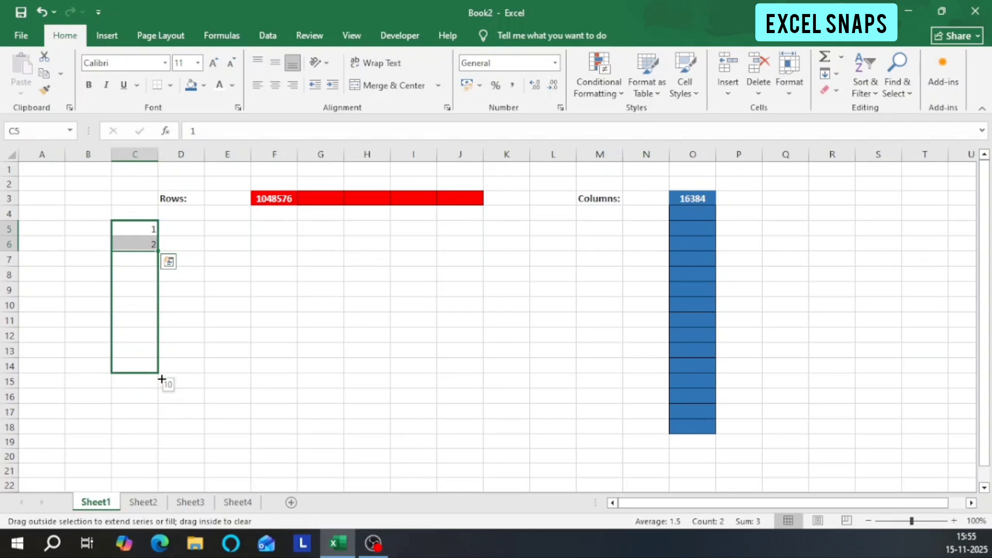
pyautogui.moveTo(162, 378); pyautogui.dragTo(162, 378)
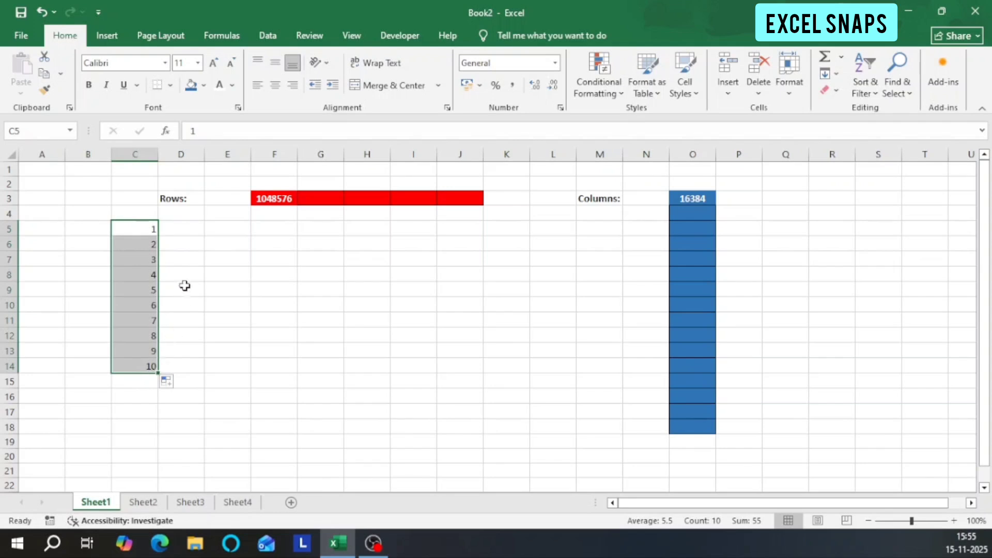
# Enter 1 in cell D5 and 2 in cell D6.
pyautogui.click(181, 233)
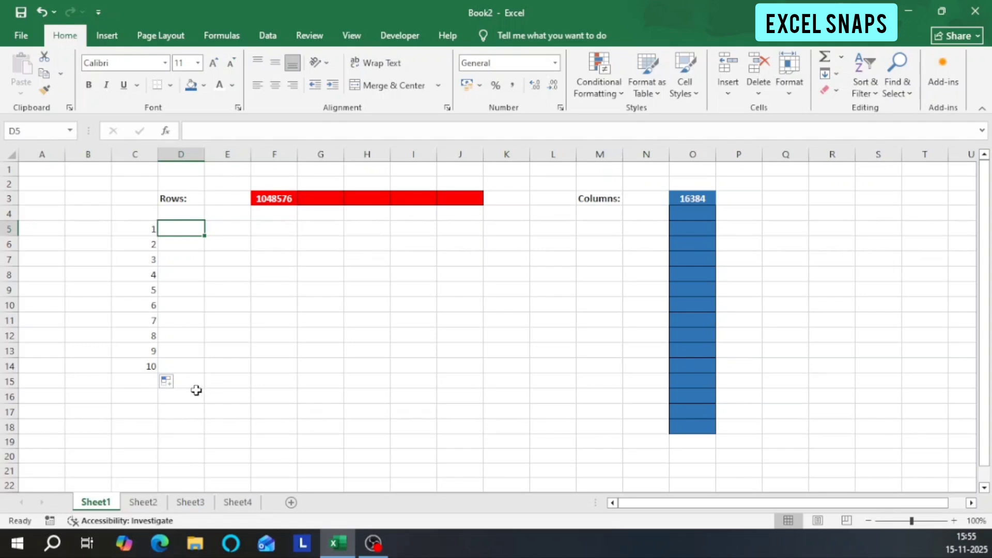
pyautogui.write('1')
pyautogui.press('Return')
pyautogui.write('2')
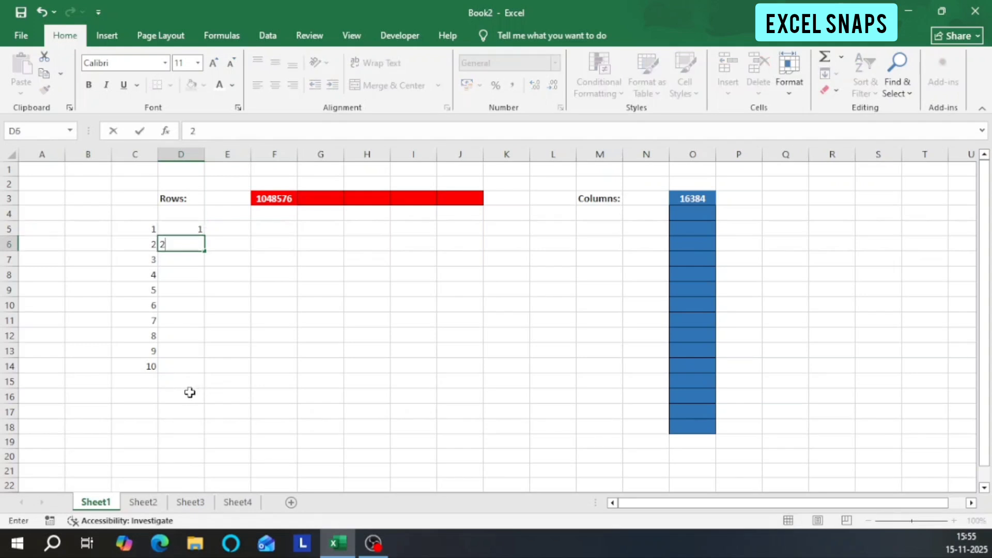
pyautogui.press('Return')
# Extend the number series from D5:D6 down to 20 in cell D24.
pyautogui.click(195, 229)
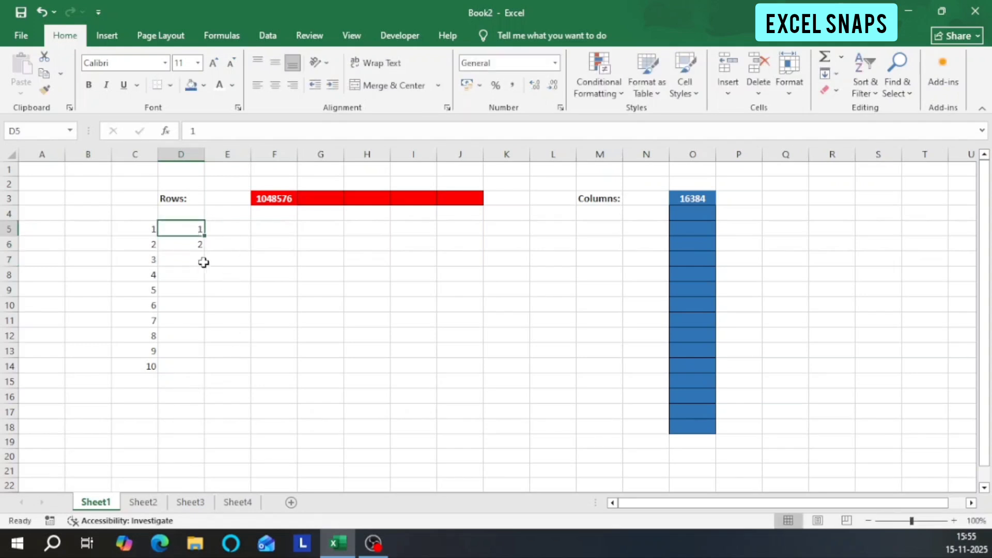
pyautogui.moveTo(195, 229); pyautogui.dragTo(195, 243)
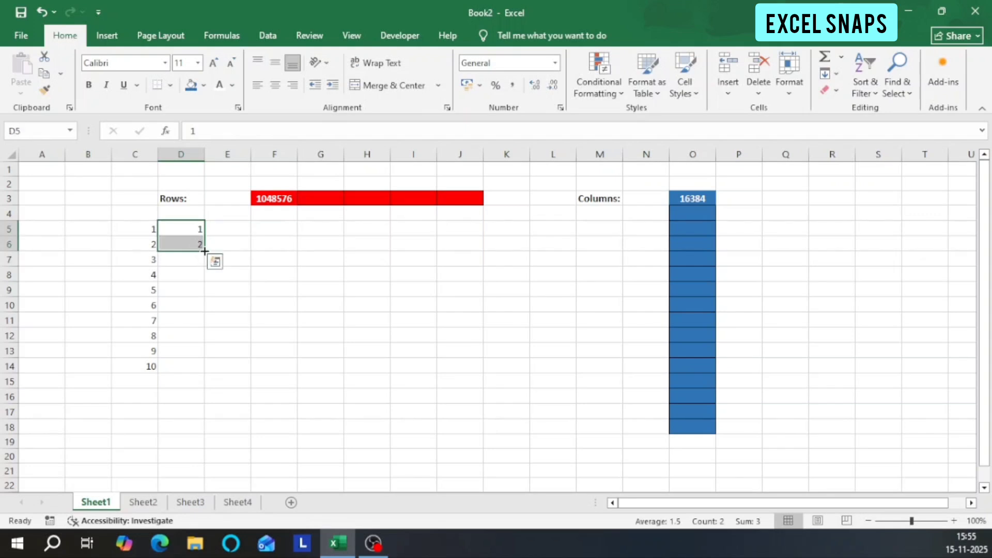
pyautogui.moveTo(204, 251); pyautogui.dragTo(204, 474)
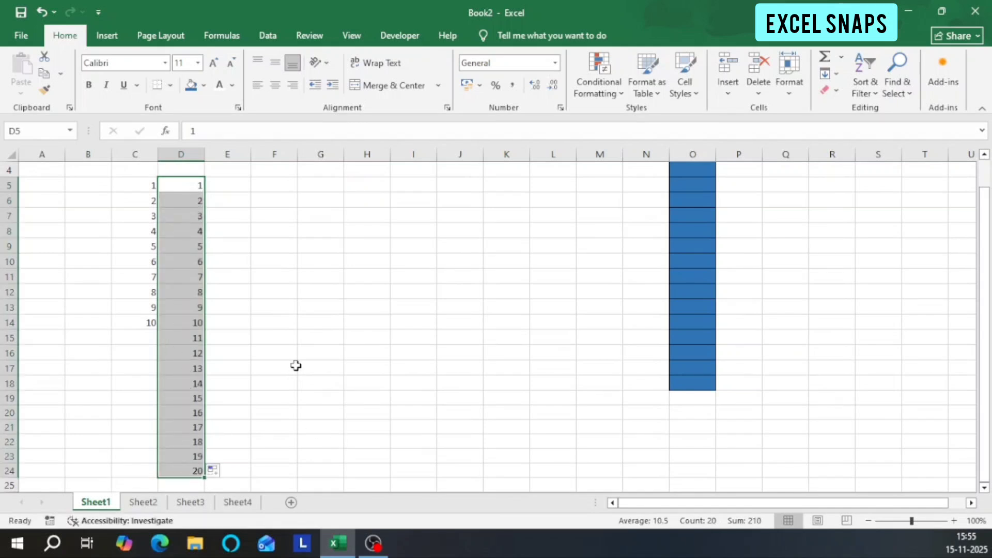
# Enter 1 in E5 and 3 in E6, and extend the odd-number series down to 19 in cell E14.
pyautogui.scroll(1, 262, 365)
pyautogui.click(239, 228)
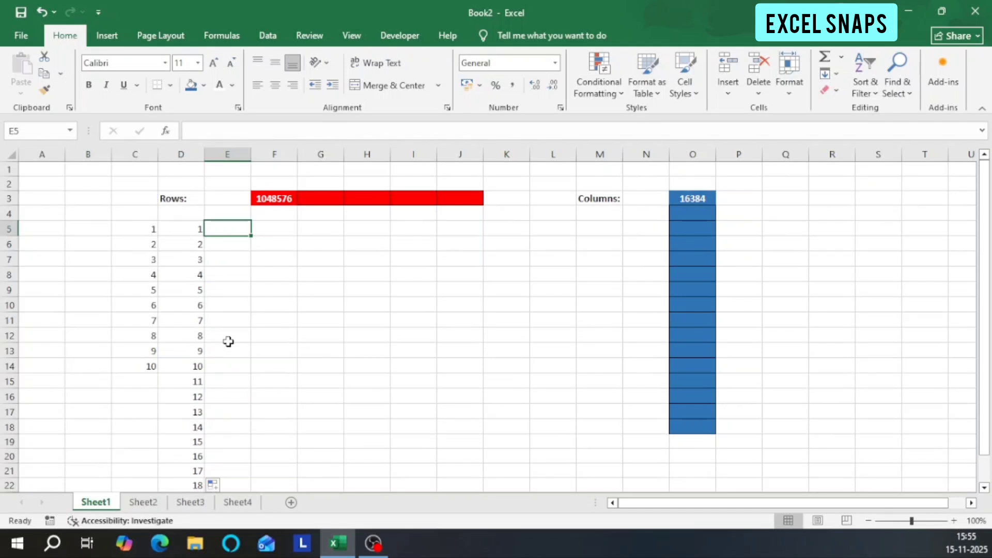
pyautogui.write('1')
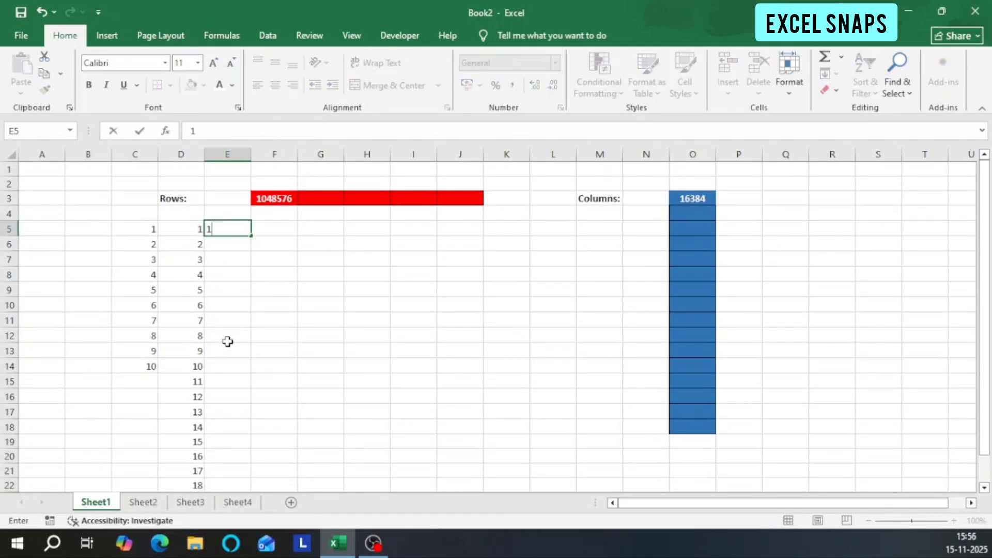
pyautogui.press('Return')
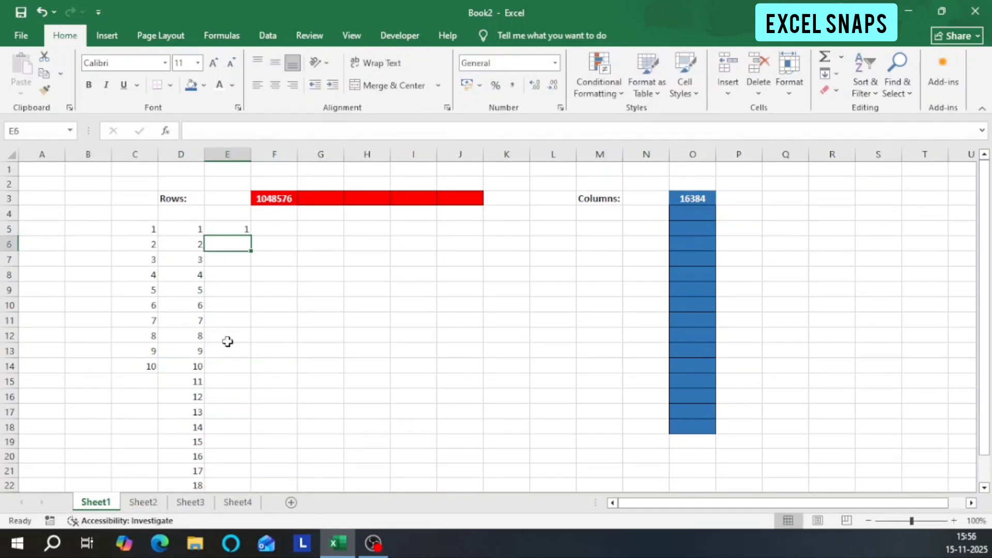
pyautogui.write('3')
pyautogui.press('Return')
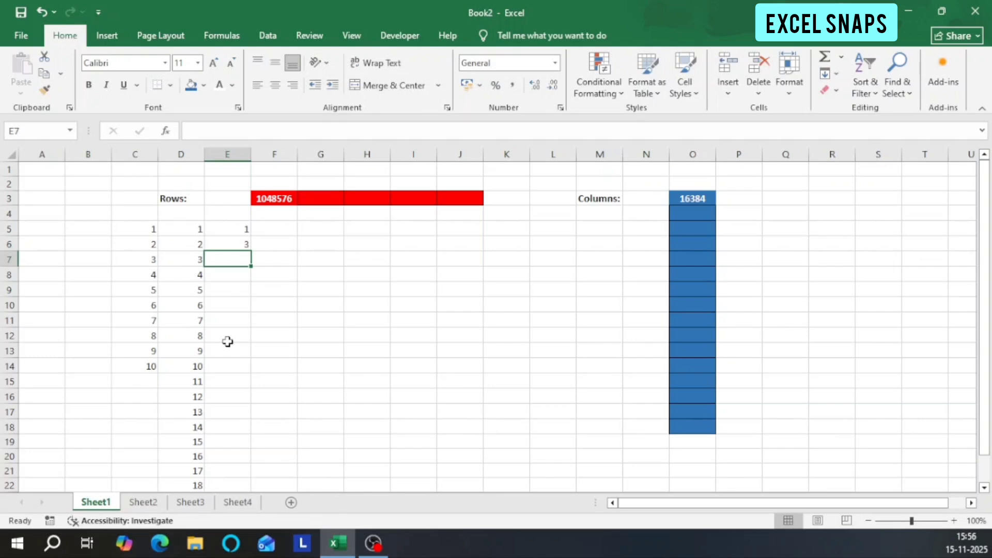
pyautogui.moveTo(228, 228); pyautogui.dragTo(250, 371)
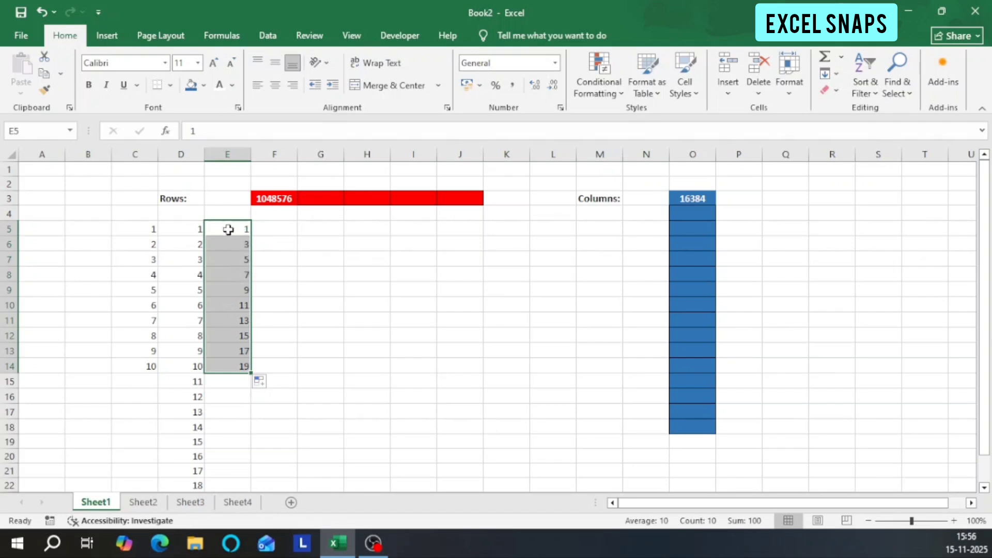
pyautogui.click(202, 230)
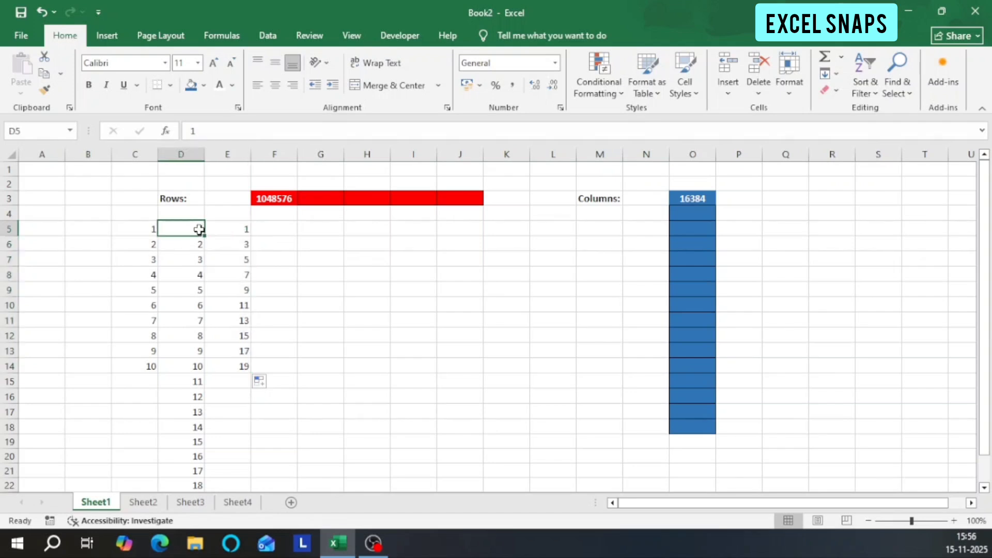
# Enter Sun in cell F5 and fill the weekday series down to cell F17.
pyautogui.click(283, 229)
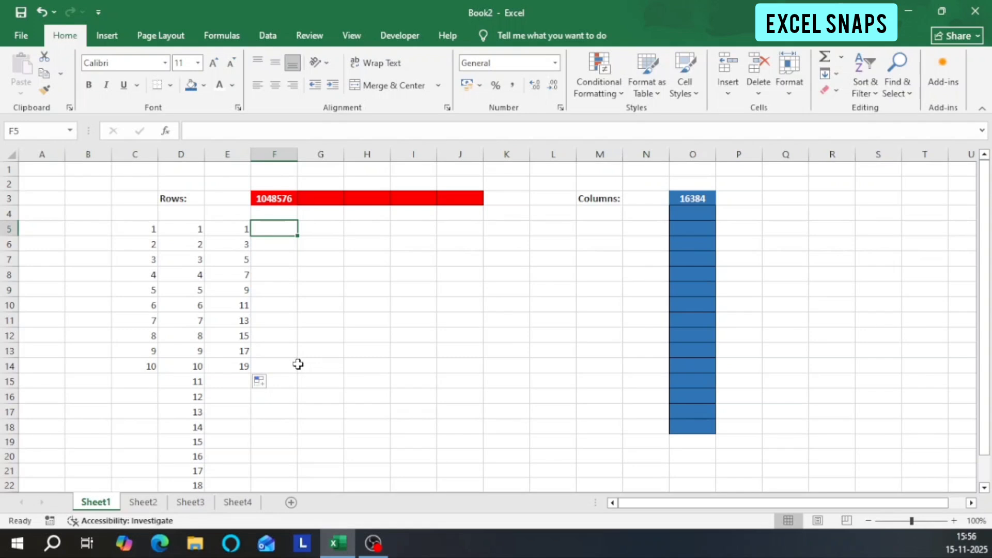
pyautogui.write('SU')
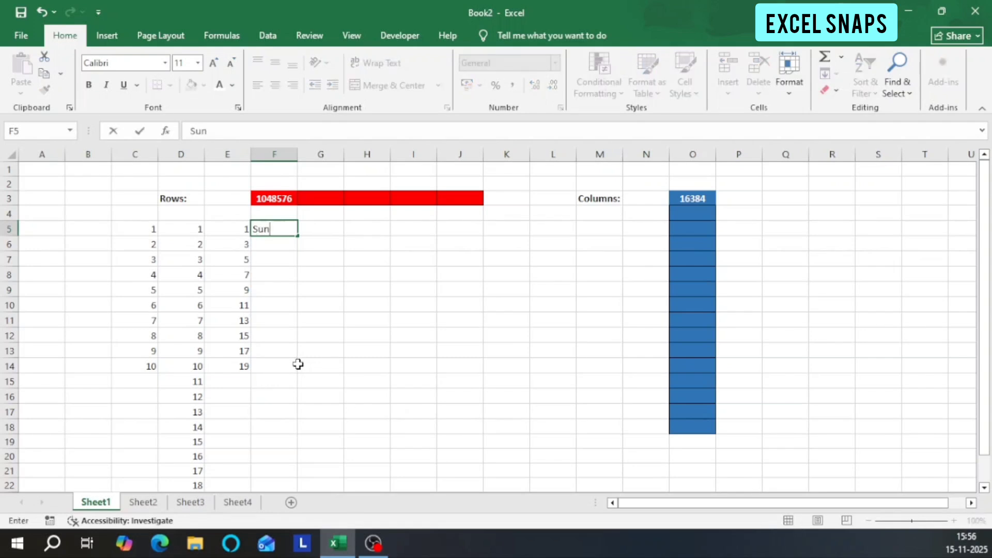
pyautogui.write('n')
pyautogui.press('Return')
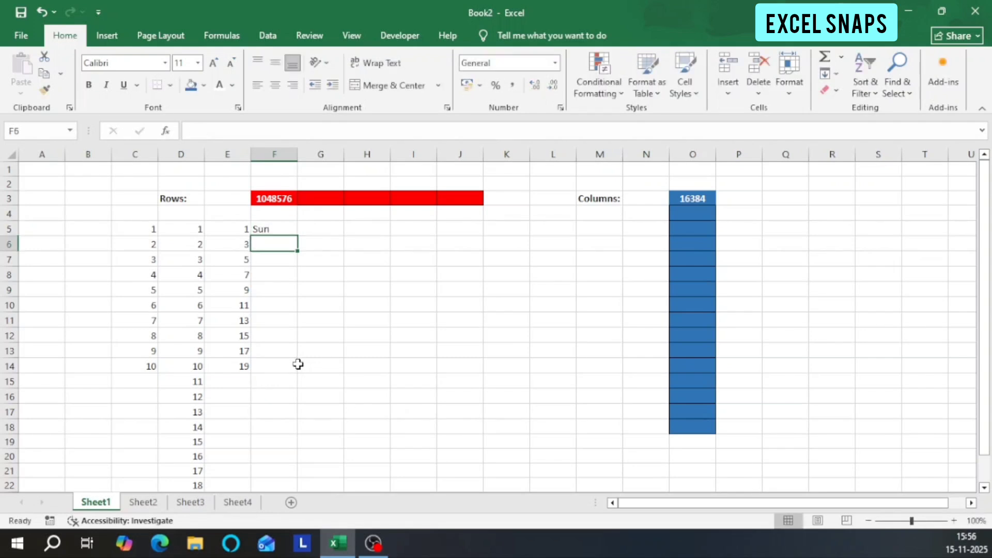
pyautogui.click(259, 230)
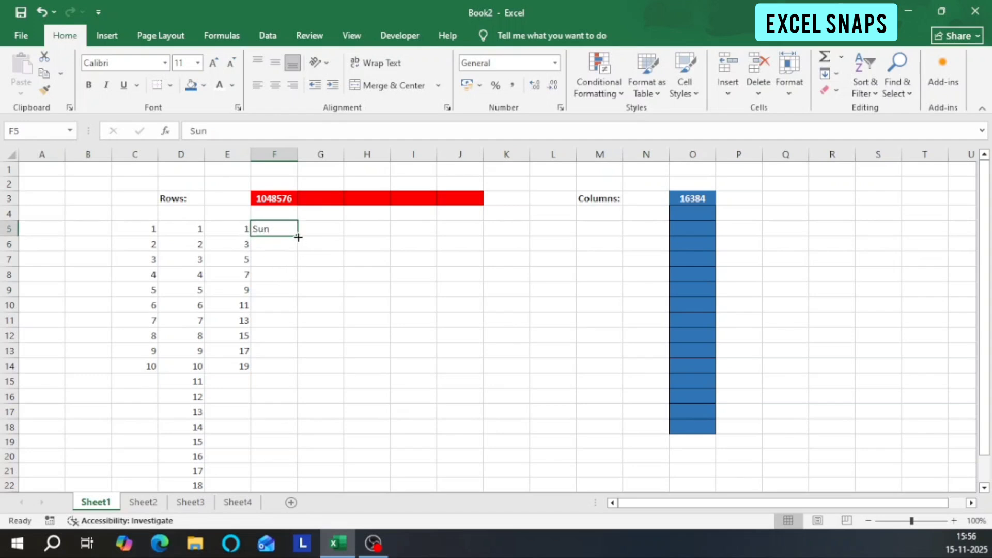
pyautogui.moveTo(298, 237); pyautogui.dragTo(292, 414)
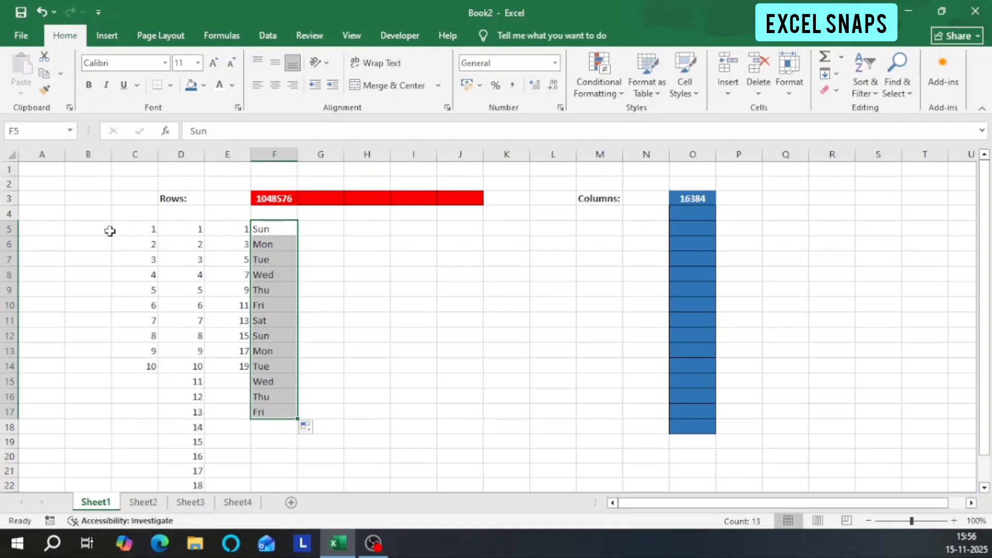
pyautogui.click(149, 233)
pyautogui.moveTo(150, 233); pyautogui.dragTo(149, 249)
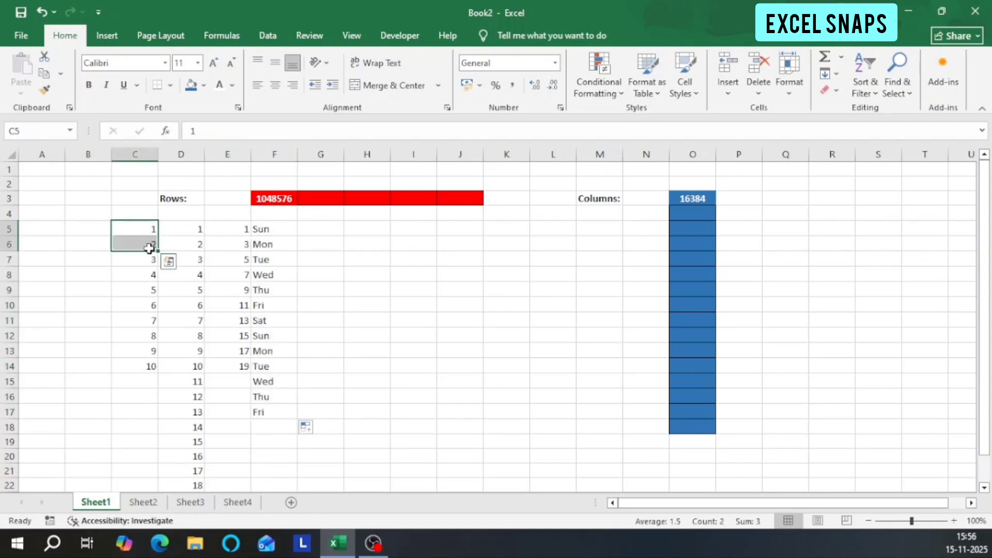
pyautogui.click(272, 229)
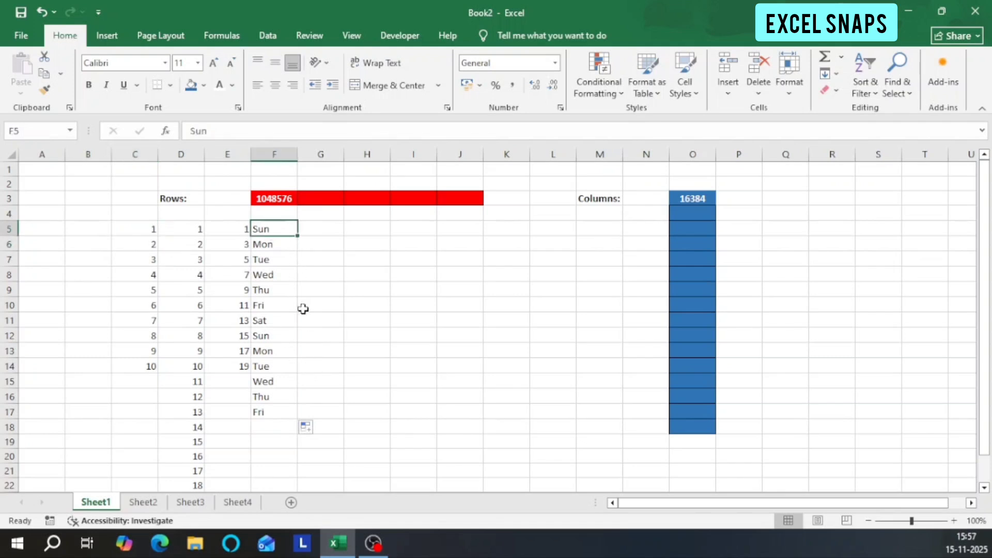
# Enter 2 in H5 and 4 in H6, and extend the even-number series down to 26 in cell H17.
pyautogui.click(148, 229)
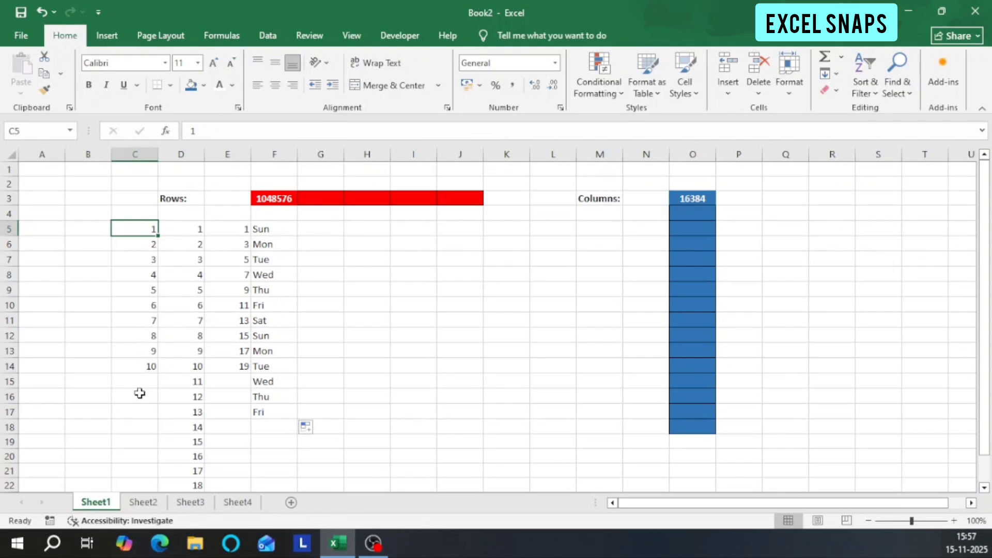
pyautogui.click(363, 227)
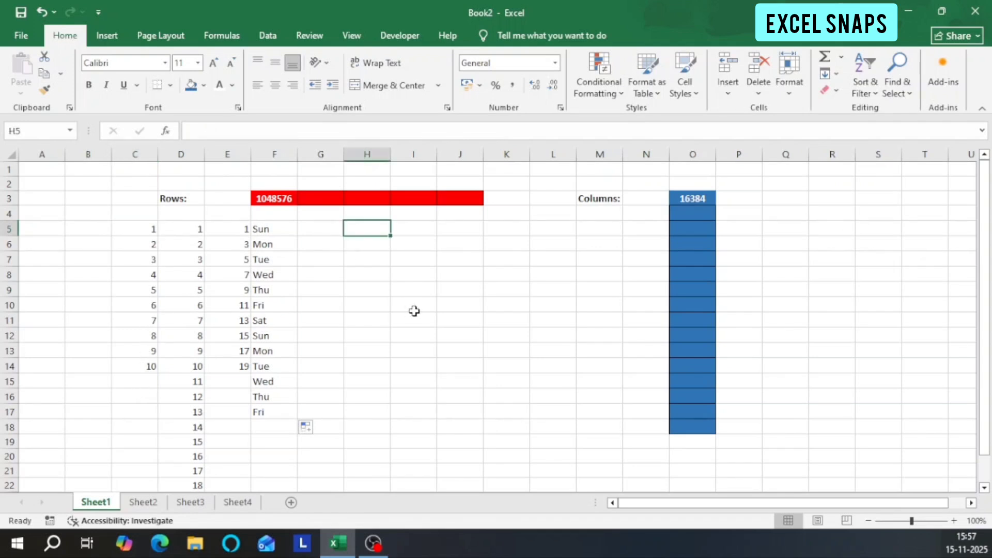
pyautogui.write('2')
pyautogui.press('Return')
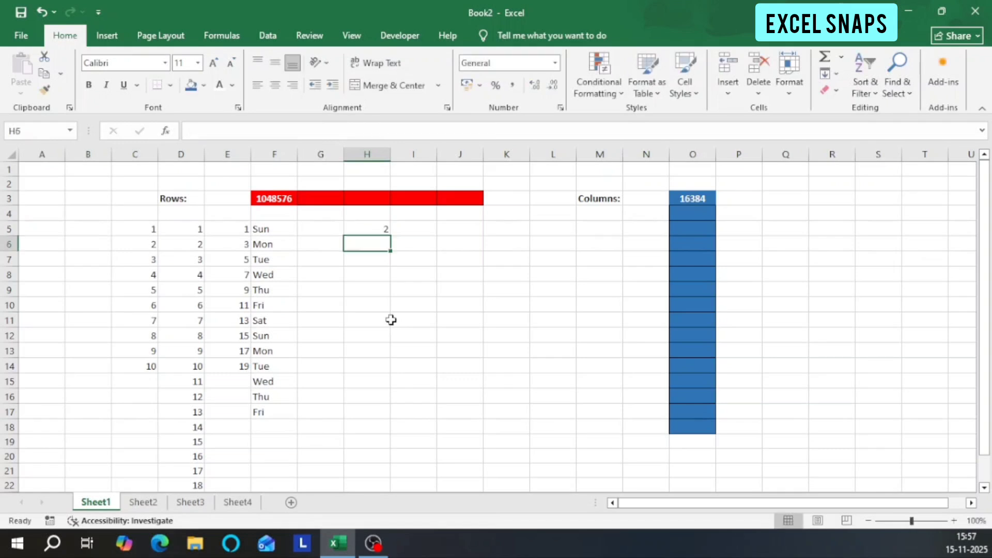
pyautogui.write('4')
pyautogui.press('Return')
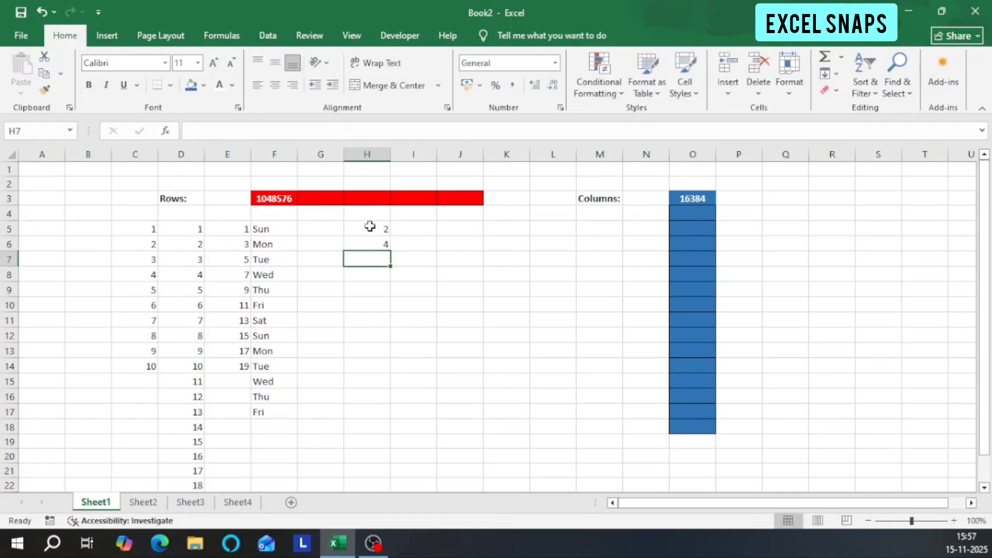
pyautogui.moveTo(370, 227); pyautogui.dragTo(387, 426)
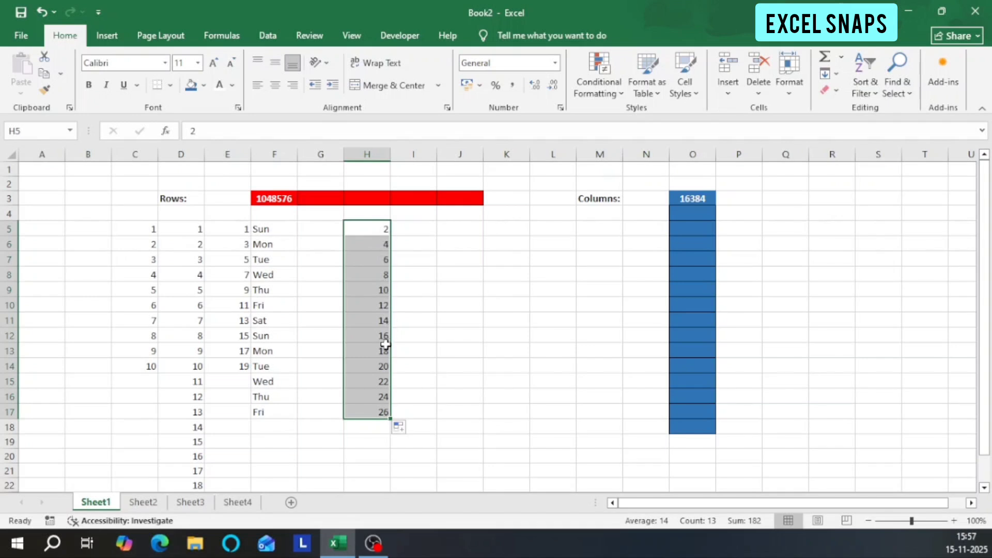
pyautogui.click(381, 248)
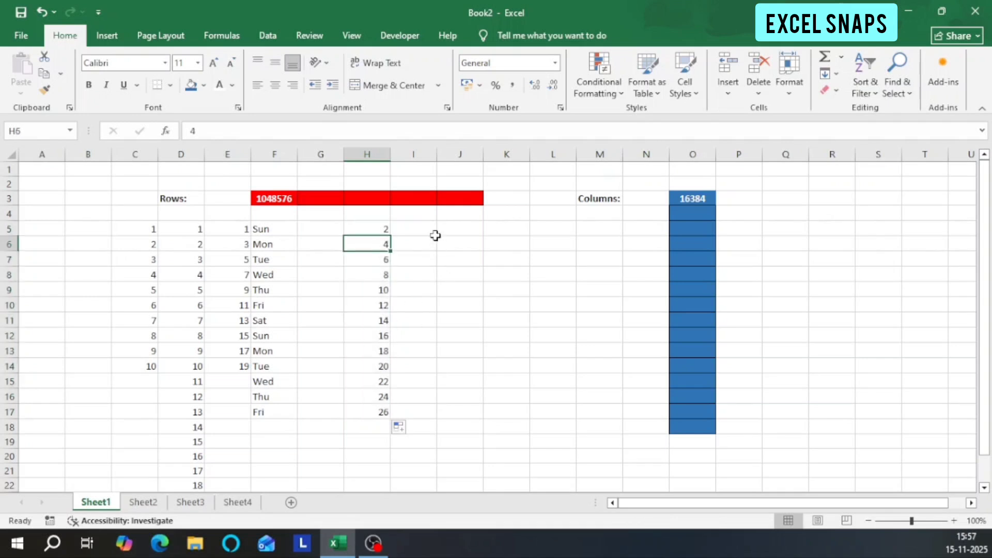
# Enter 1 in cell I5 and copy that single value down to cell I16.
pyautogui.click(426, 231)
pyautogui.write('1')
pyautogui.press('Return')
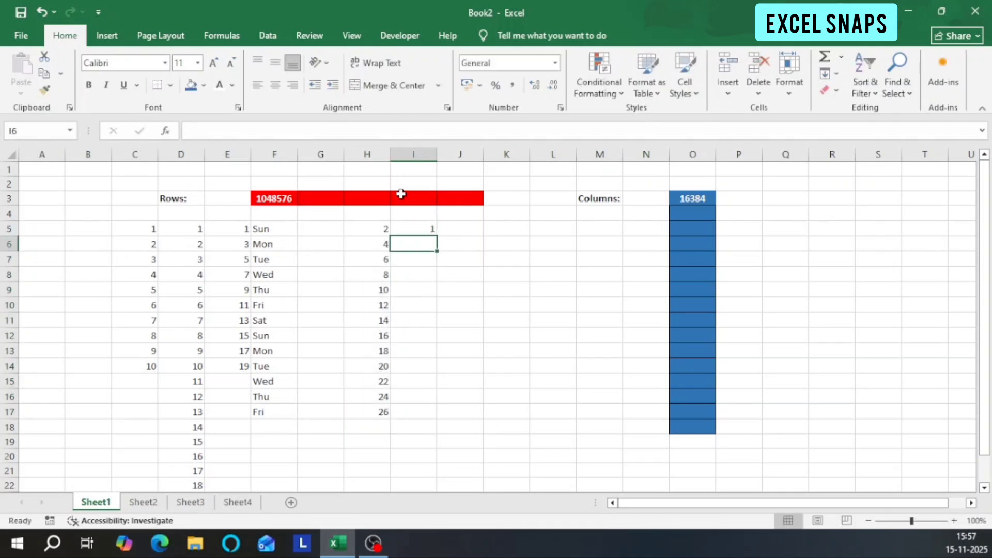
pyautogui.click(422, 230)
pyautogui.moveTo(436, 238); pyautogui.dragTo(443, 403)
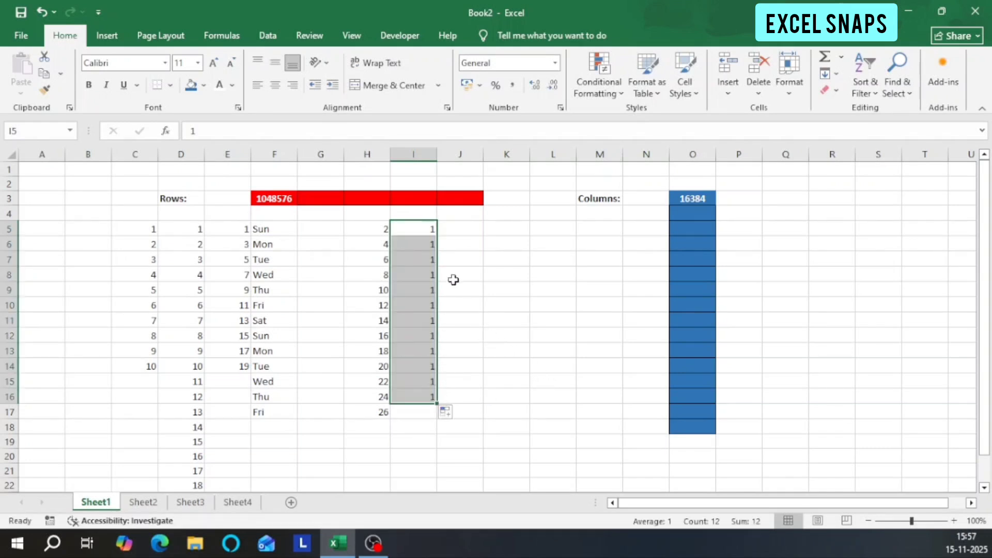
pyautogui.click(428, 240)
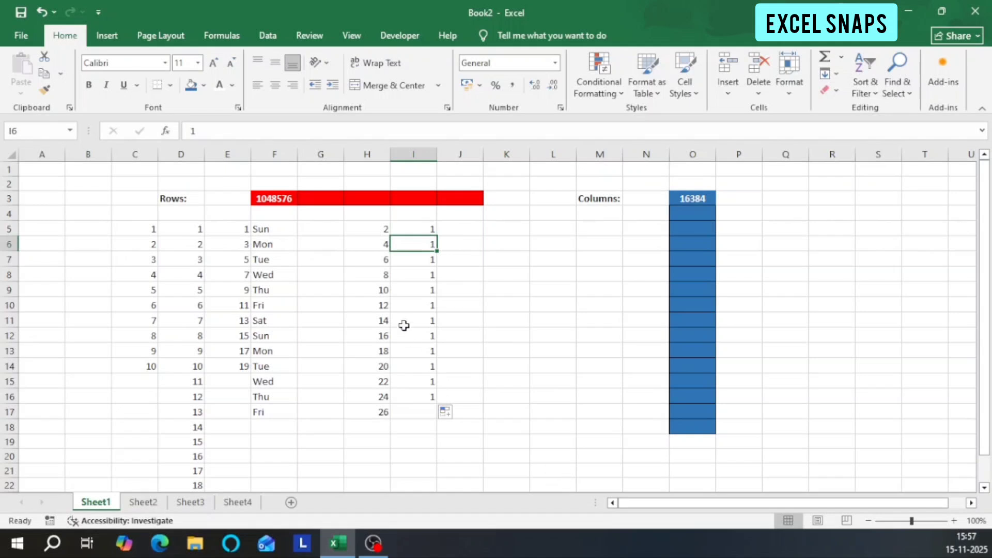
pyautogui.click(375, 229)
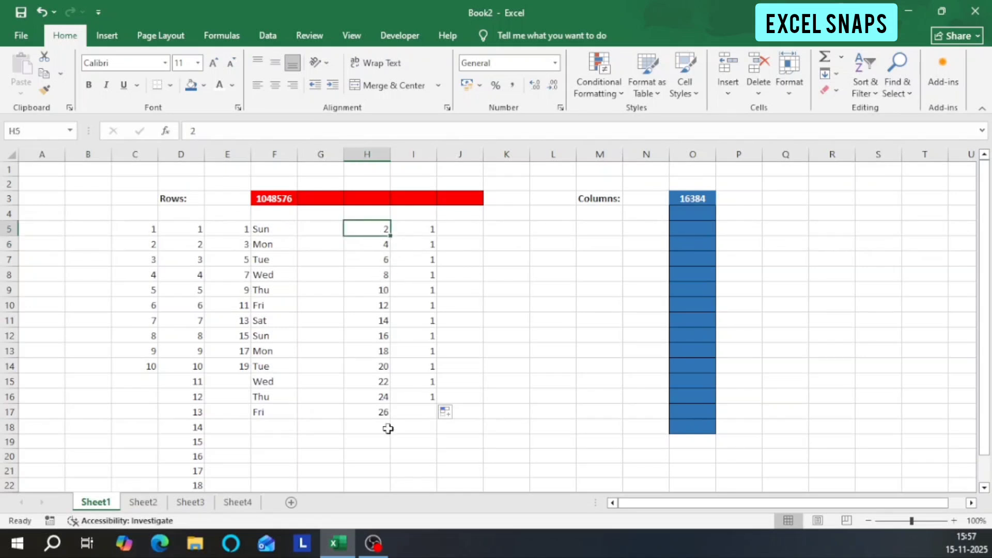
pyautogui.click(278, 227)
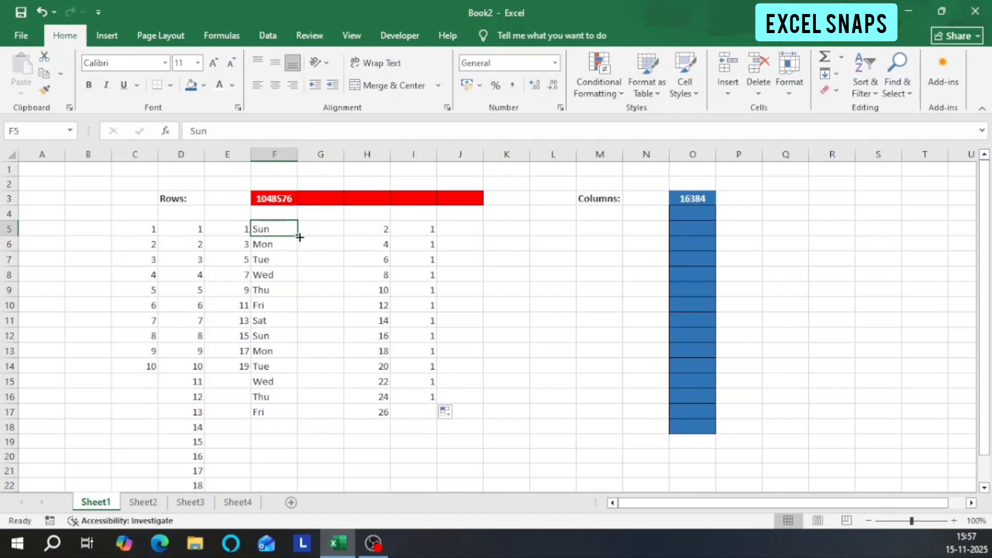
# Enter Jan in cell K5 and fill the month series down to Dec in cell K16.
pyautogui.click(511, 227)
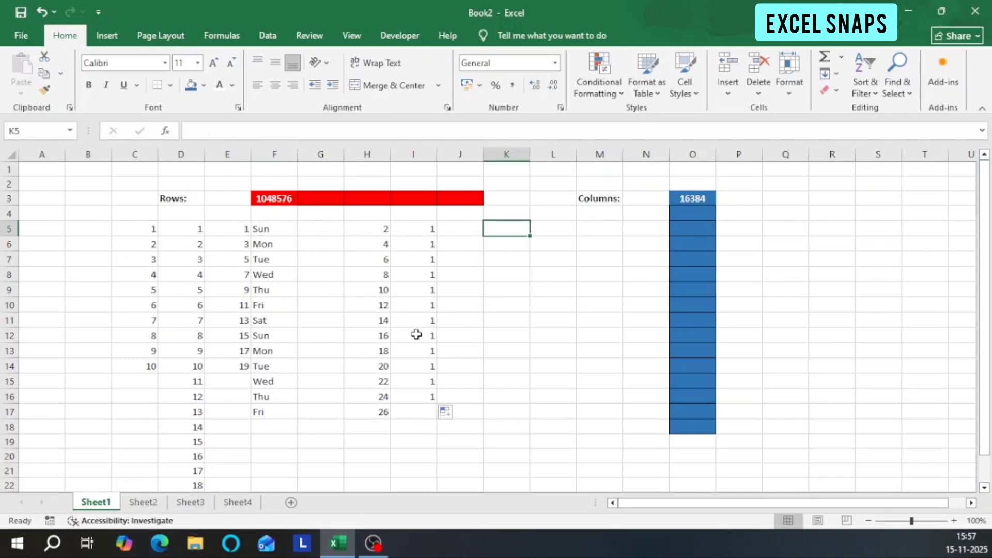
pyautogui.write('Jan')
pyautogui.press('Return')
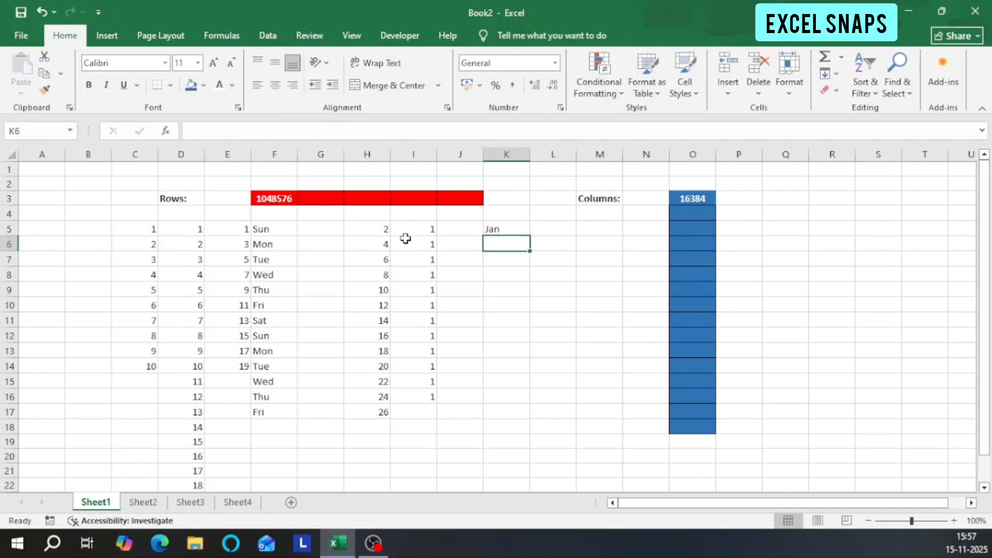
pyautogui.click(508, 229)
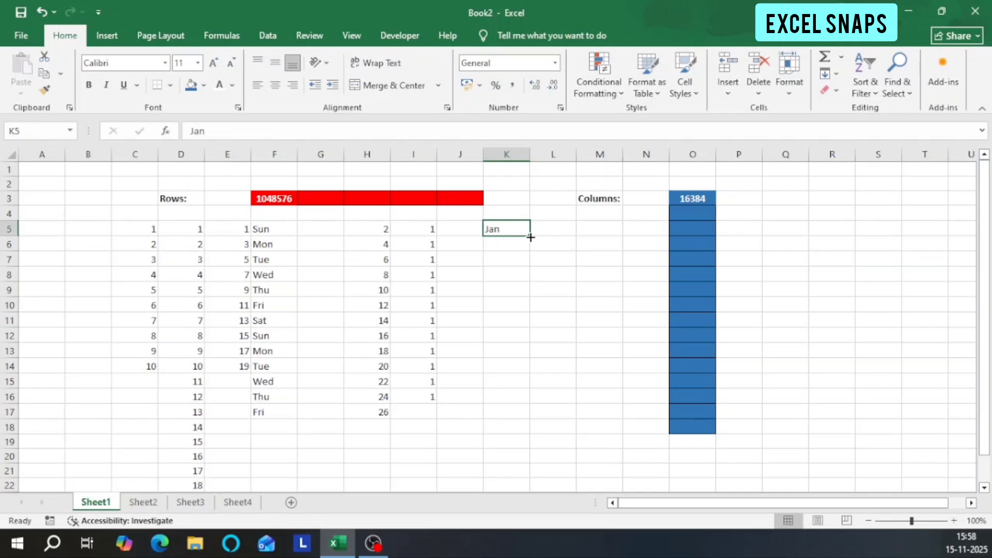
pyautogui.moveTo(530, 237); pyautogui.dragTo(527, 404)
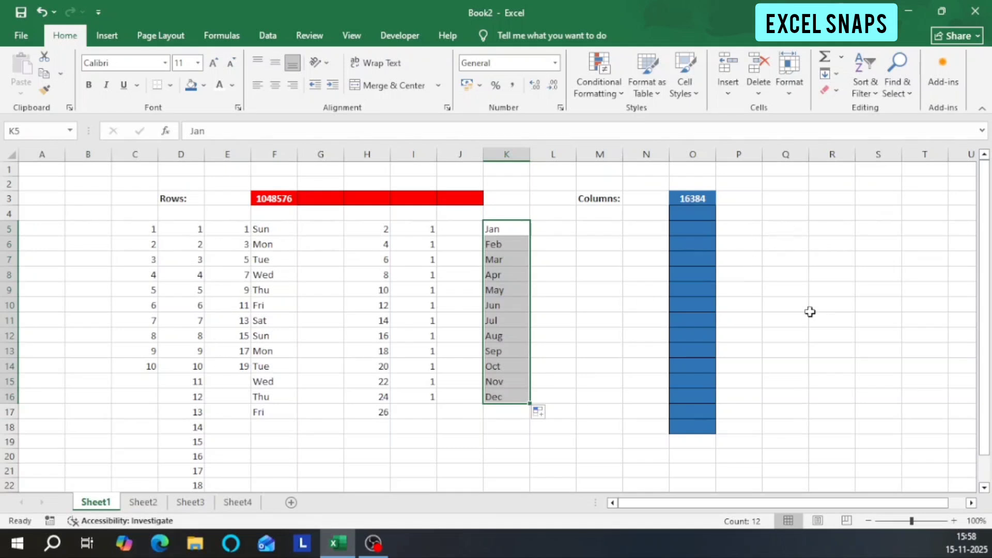
# Enter 1 in Q5 and 2 in Q6, and extend the number series down to 11 in cell Q15.
pyautogui.click(770, 230)
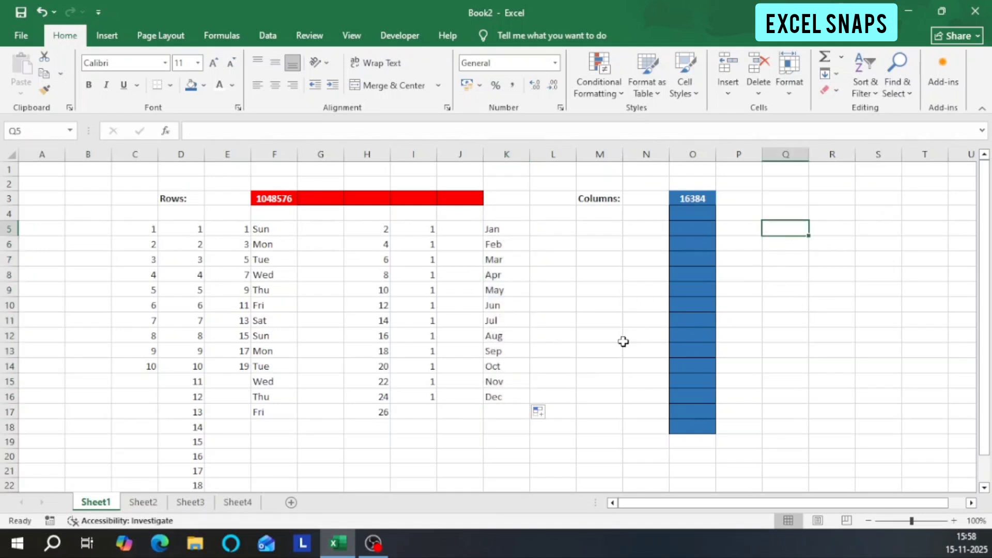
pyautogui.write('1')
pyautogui.press('Return')
pyautogui.write('2')
pyautogui.press('Return')
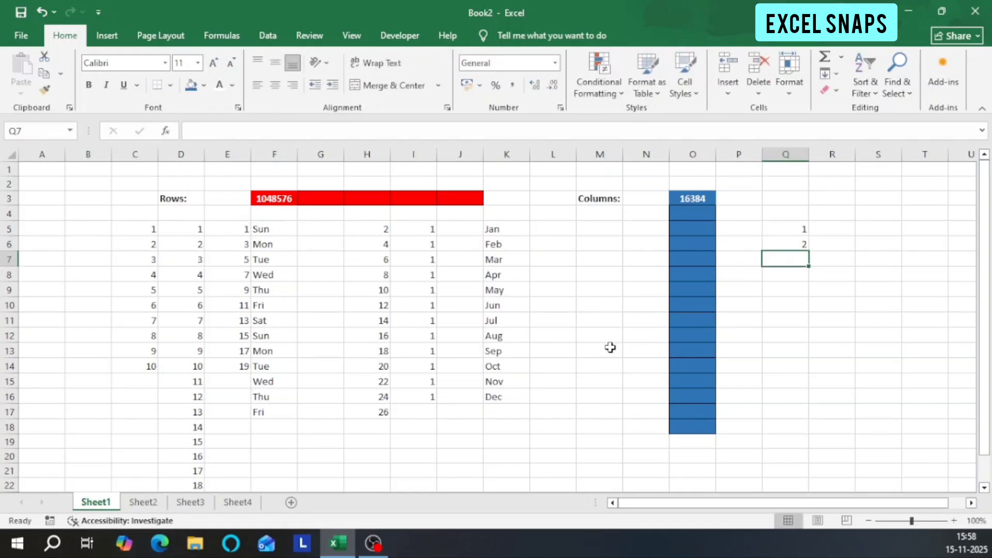
pyautogui.moveTo(798, 228); pyautogui.dragTo(810, 387)
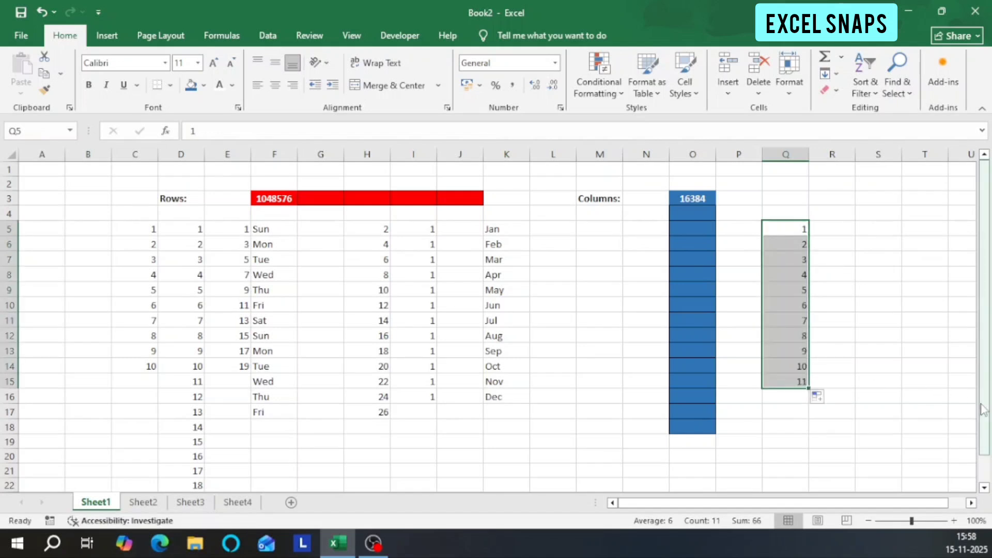
# Clear the last number of the series from cell Q15.
pyautogui.click(787, 382)
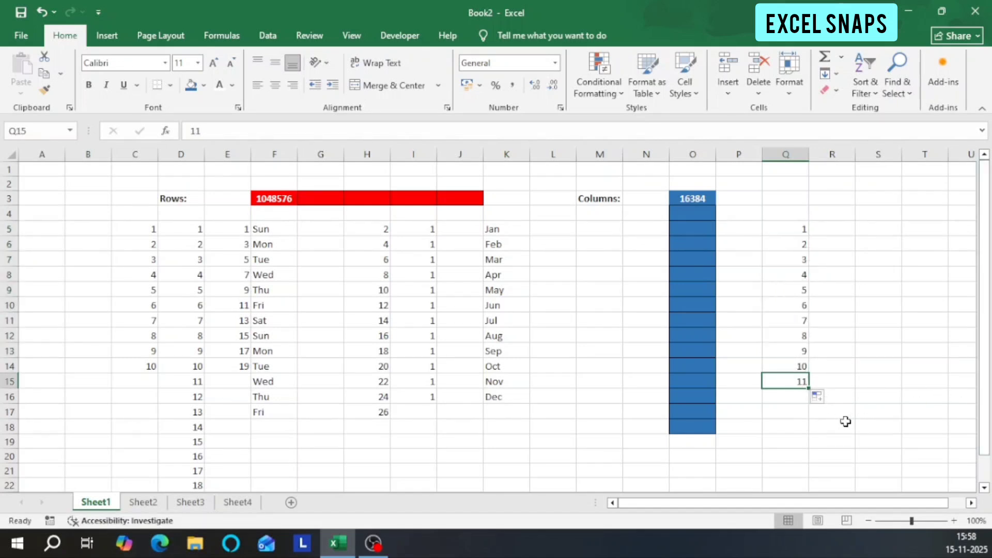
pyautogui.press('Delete')
pyautogui.click(804, 231)
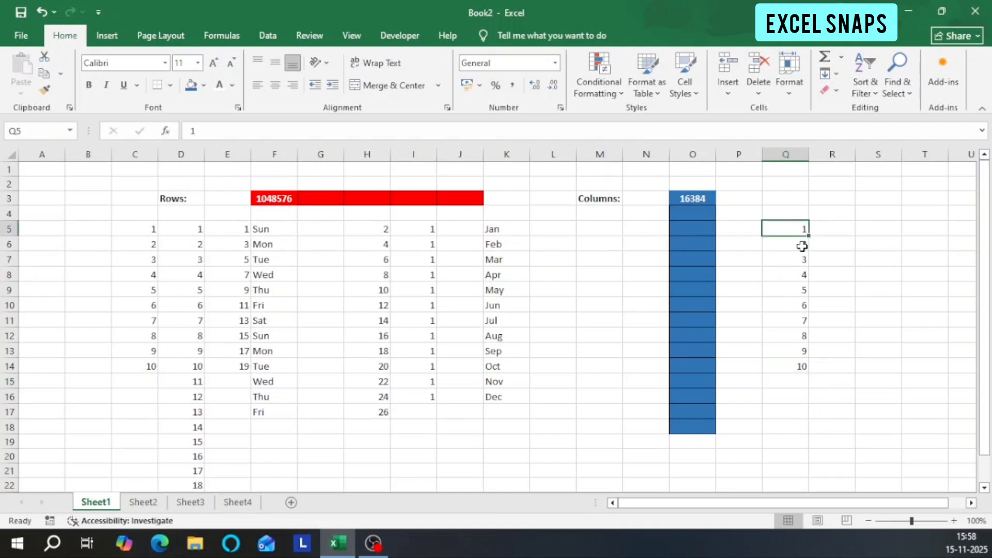
# Enter 2 in R5 and 4 in R6, and auto-fill the even-number series to R14, matching the length of column Q's series.
pyautogui.click(836, 227)
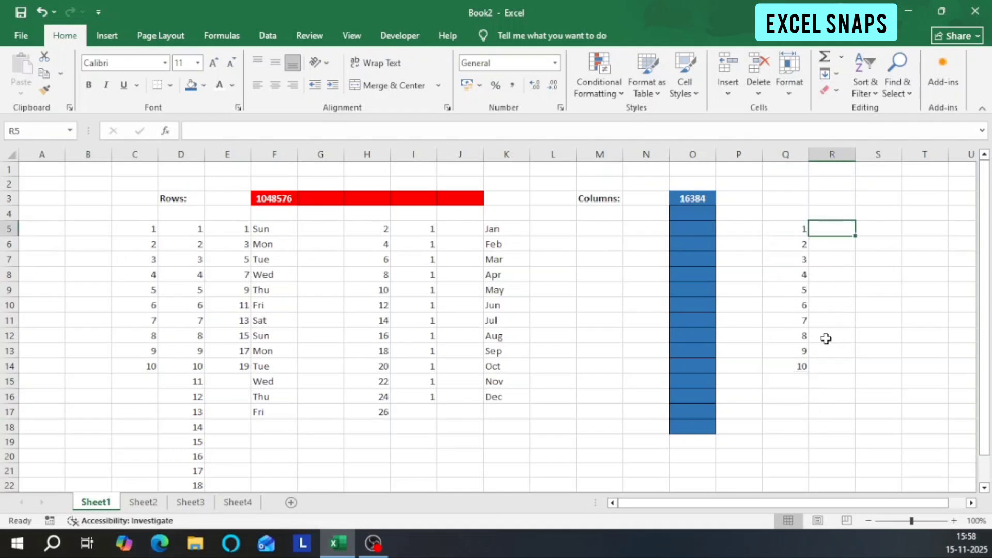
pyautogui.write('2')
pyautogui.press('Return')
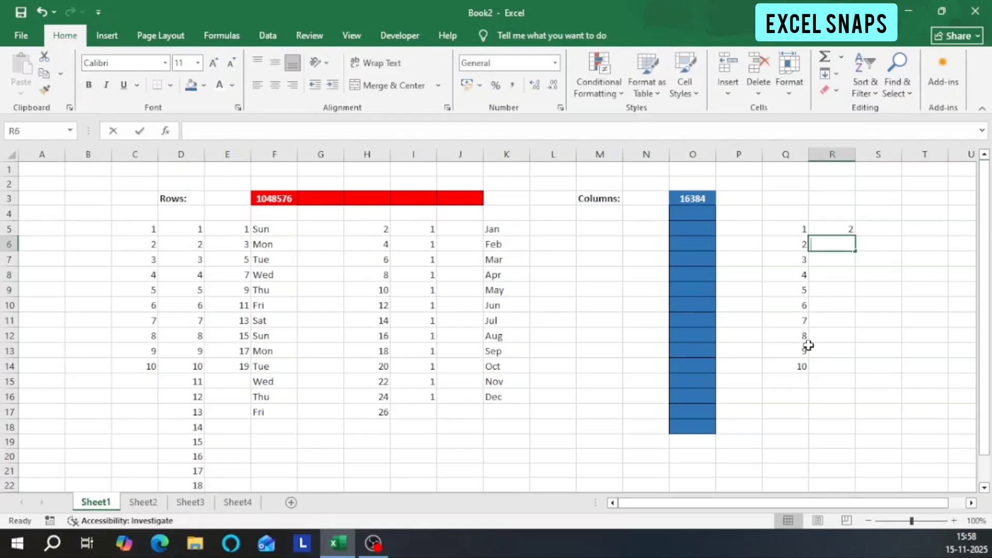
pyautogui.write('4')
pyautogui.press('Return')
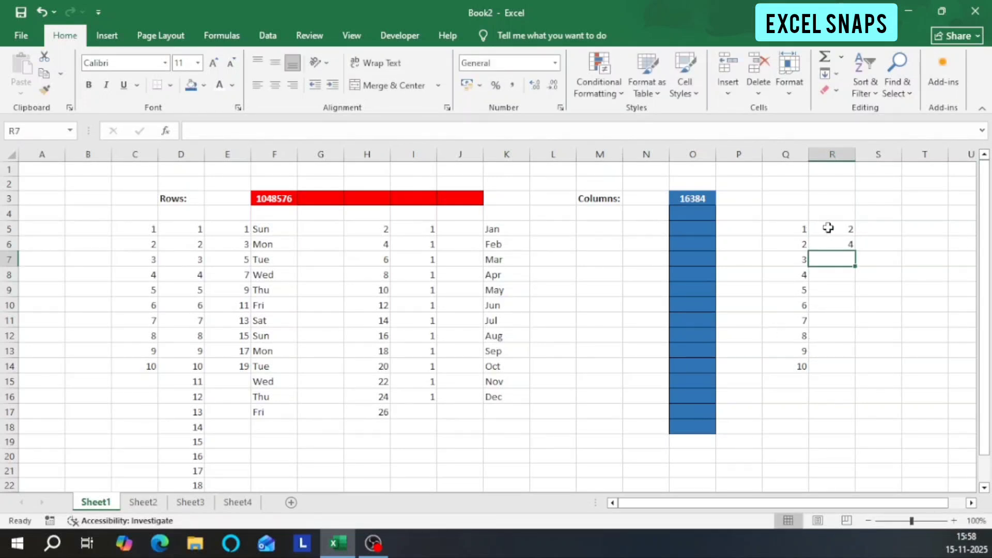
pyautogui.moveTo(823, 226); pyautogui.dragTo(828, 239)
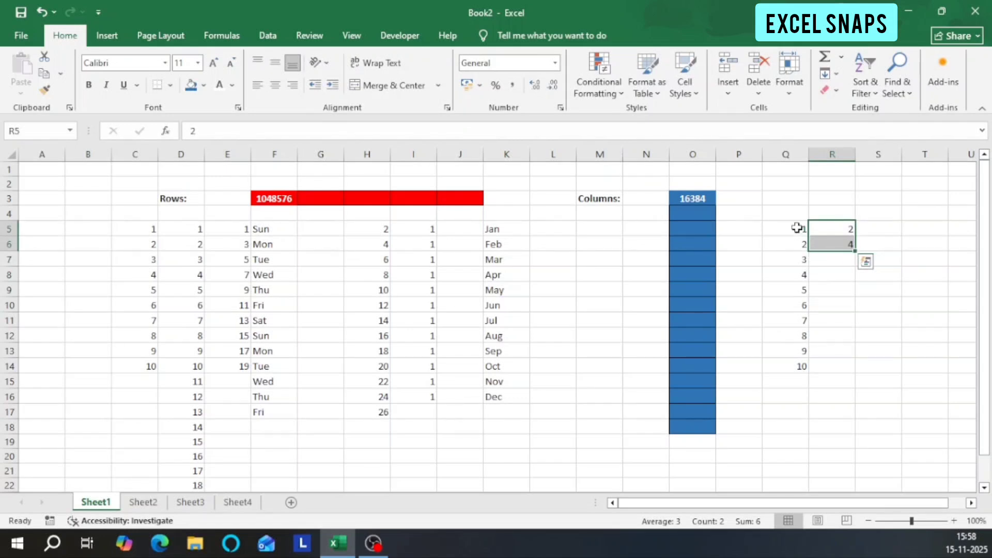
pyautogui.moveTo(794, 227); pyautogui.dragTo(794, 367)
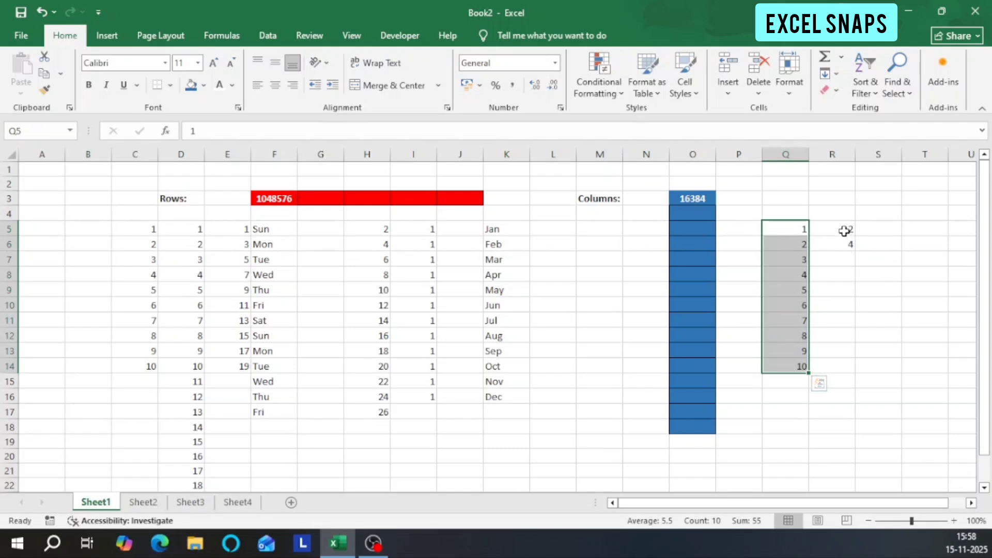
pyautogui.moveTo(844, 230); pyautogui.dragTo(845, 244)
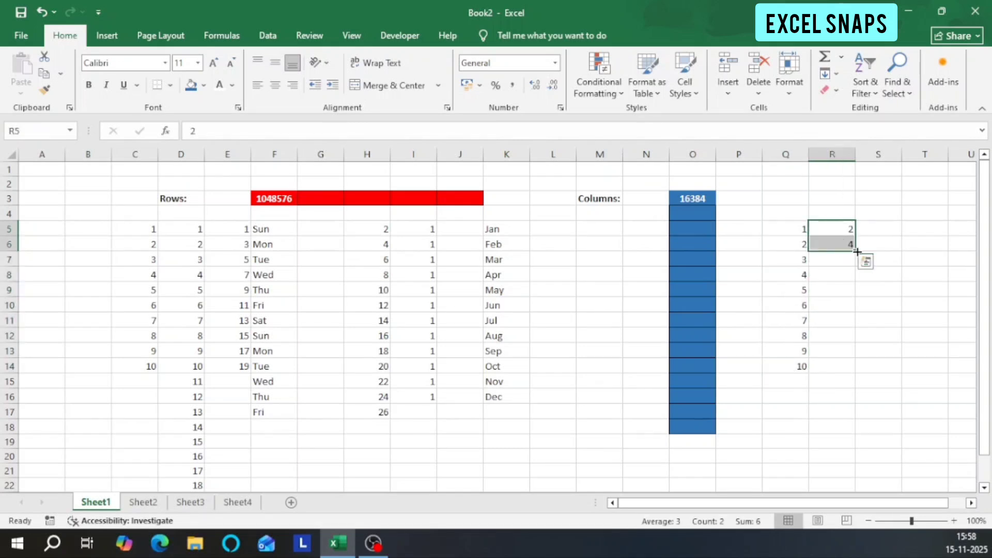
pyautogui.doubleClick(856, 252)
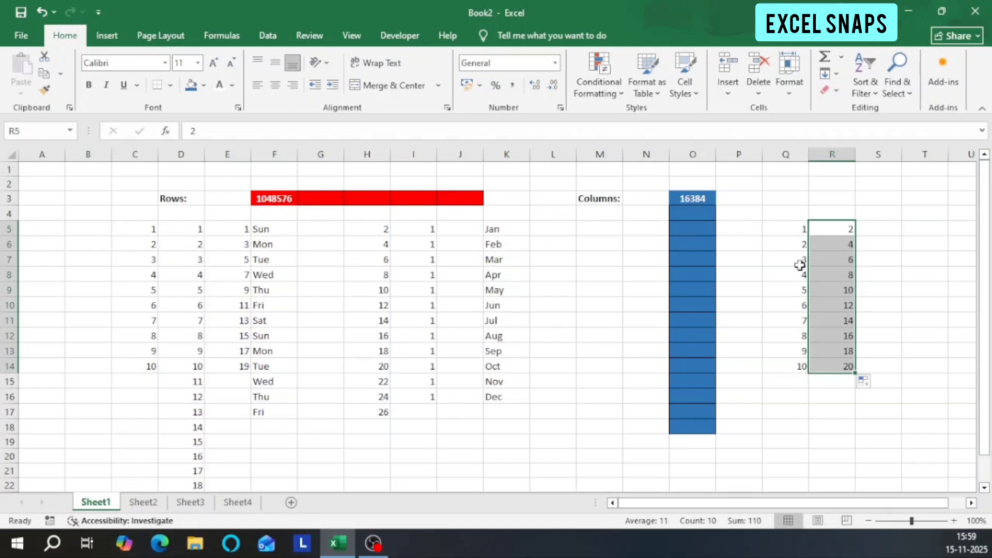
# Extend the number series in column Q down to 20 in cell Q24.
pyautogui.click(797, 230)
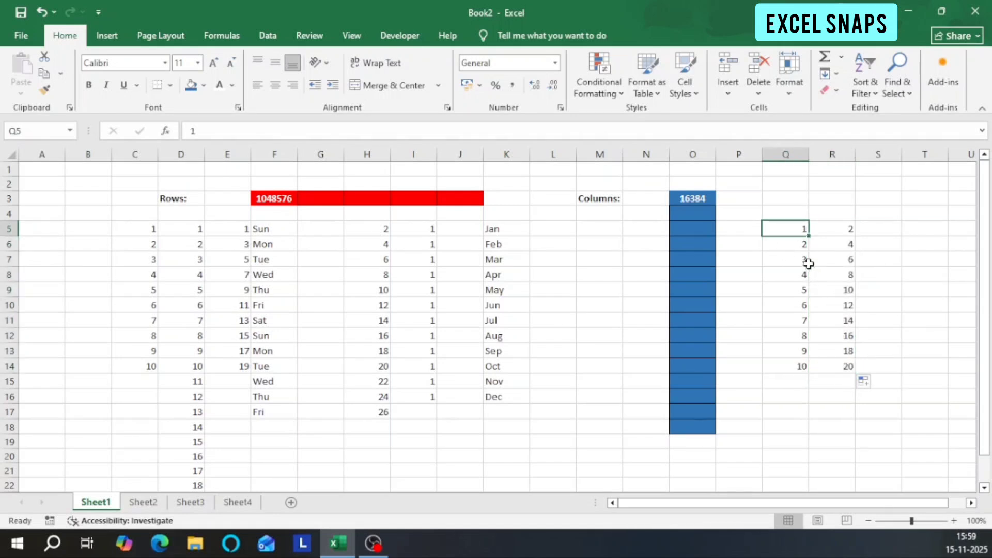
pyautogui.press('Down')
pyautogui.press('Down')
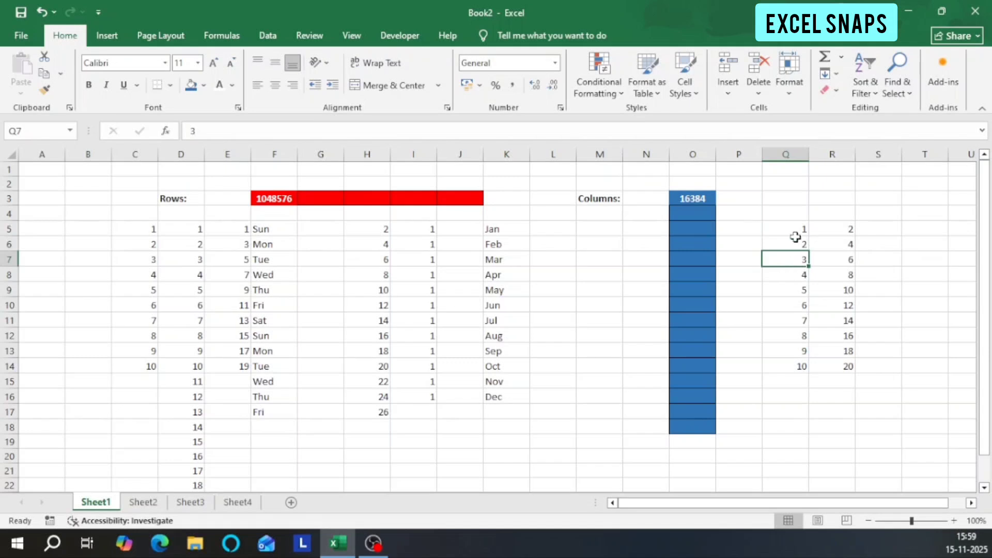
pyautogui.moveTo(795, 230); pyautogui.dragTo(807, 471)
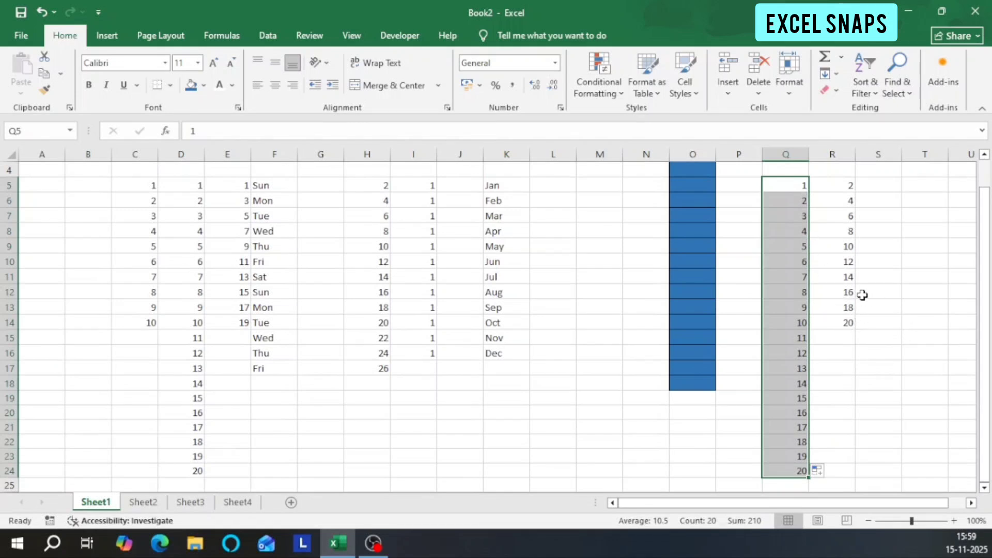
# Clear the even numbers from cells R5:R14.
pyautogui.scroll(1, 862, 294)
pyautogui.moveTo(846, 229); pyautogui.dragTo(848, 366)
pyautogui.press('Delete')
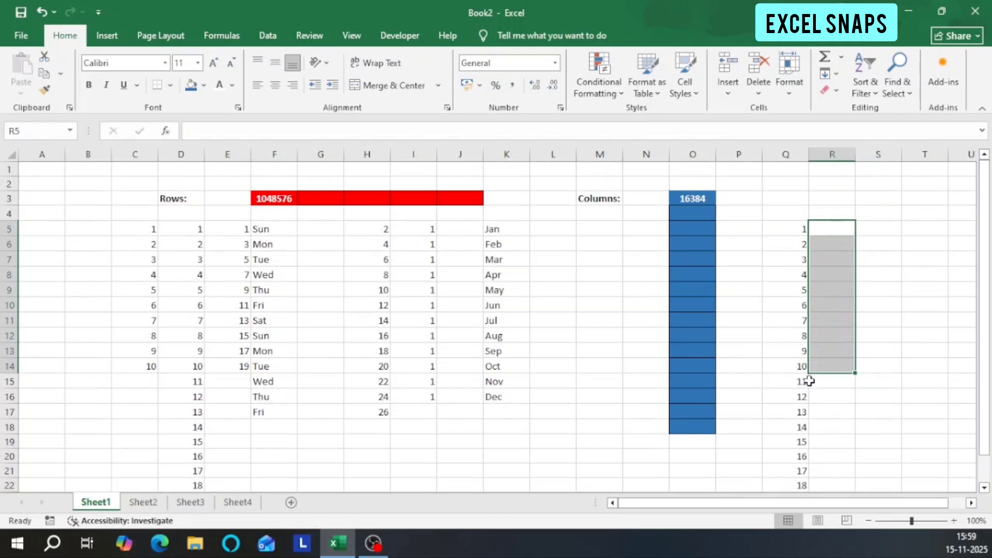
# Enter 2 in R5 and 4 in R6, and auto-fill the series alongside column Q down to 40 in cell R24.
pyautogui.click(837, 224)
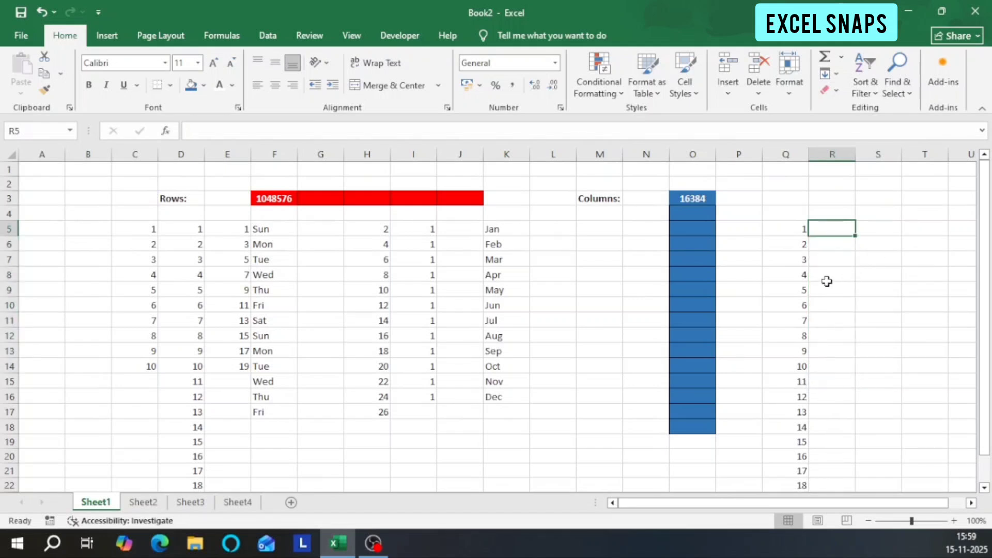
pyautogui.write('2')
pyautogui.press('Return')
pyautogui.write('4')
pyautogui.press('Return')
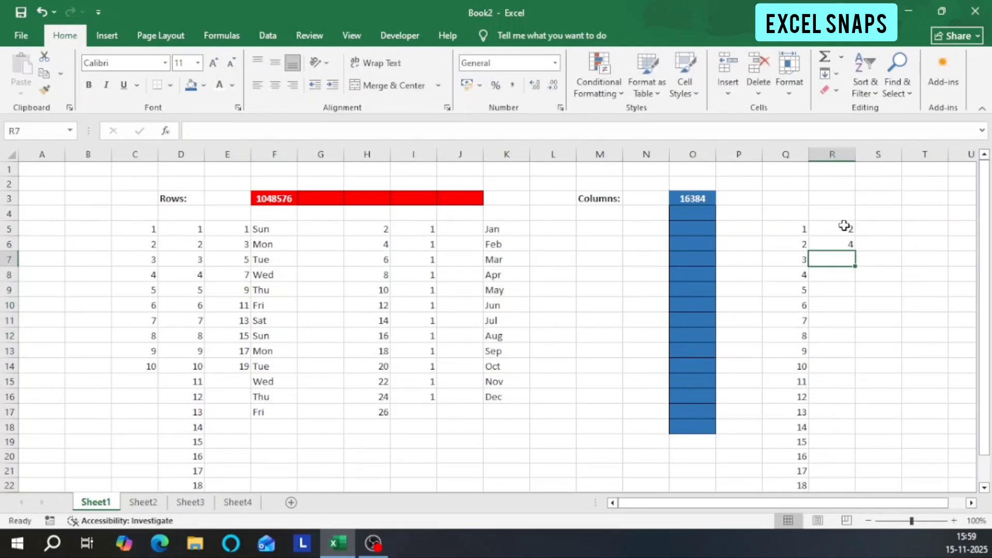
pyautogui.moveTo(844, 226); pyautogui.dragTo(842, 243)
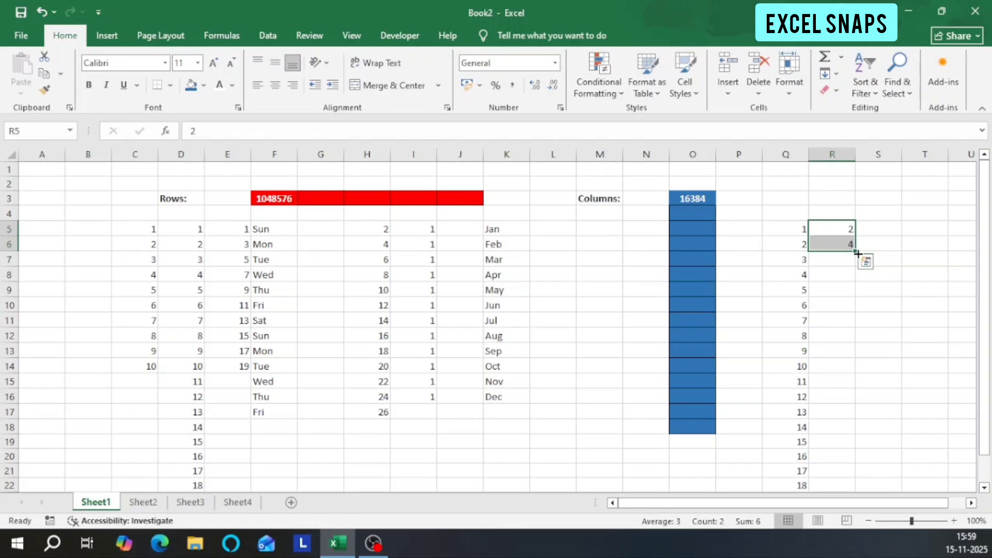
pyautogui.doubleClick(856, 253)
pyautogui.scroll(-2, 887, 310)
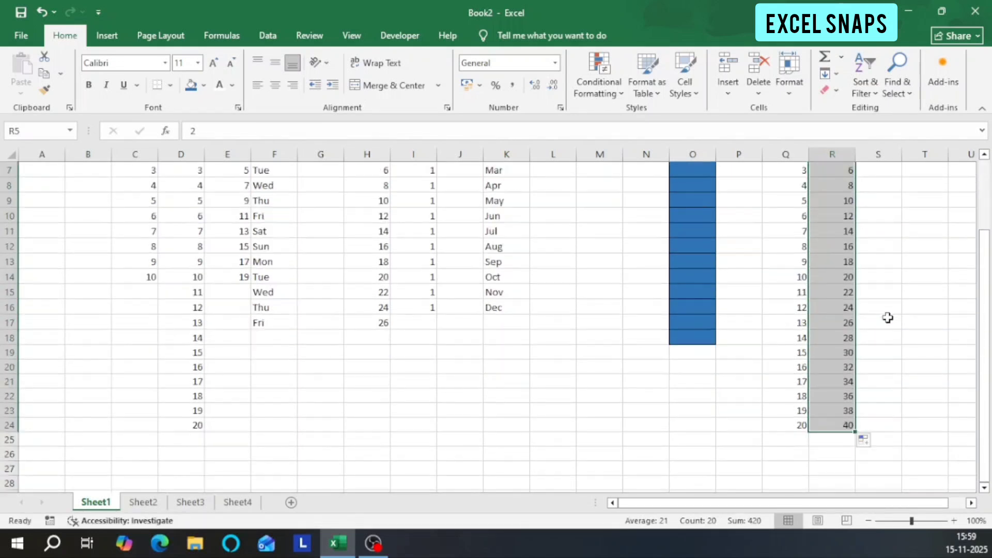
# Enter Jan in S5 and auto-fill the month series alongside column R down to Aug in cell S24.
pyautogui.scroll(2, 895, 318)
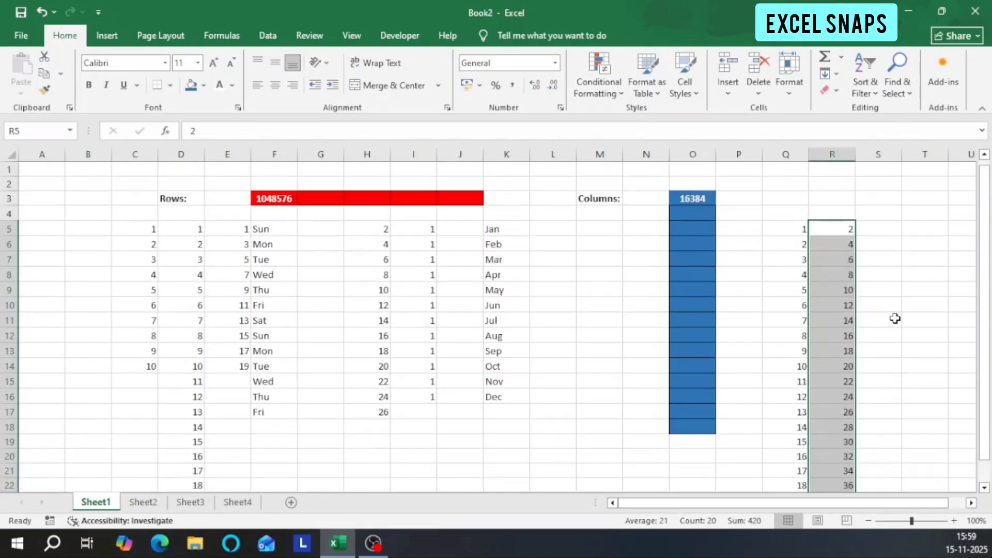
pyautogui.click(883, 230)
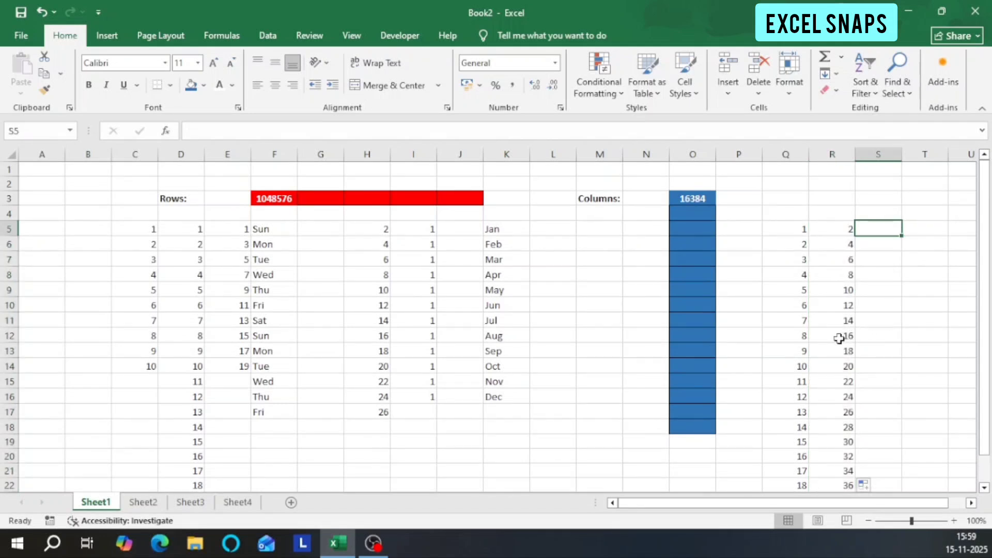
pyautogui.write('Jan')
pyautogui.press('Return')
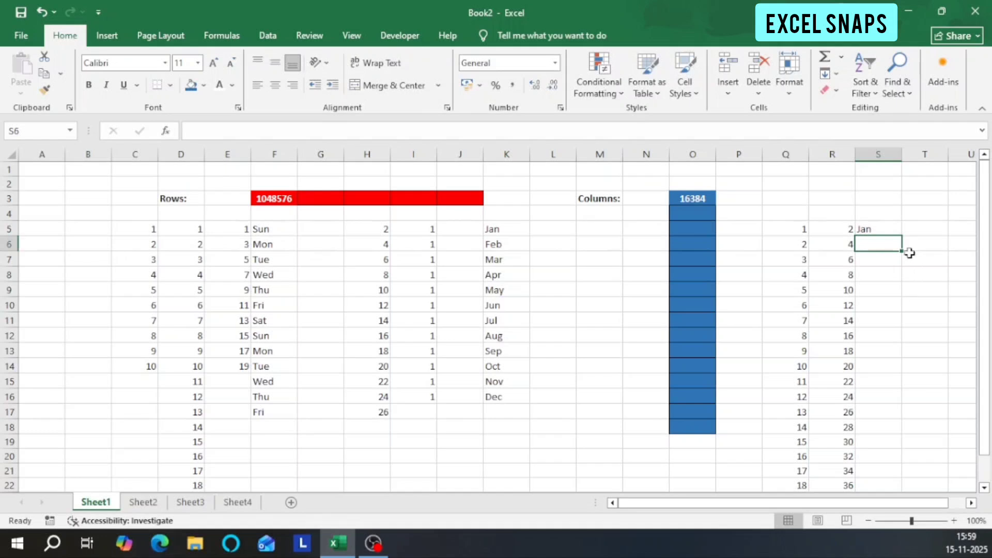
pyautogui.click(881, 227)
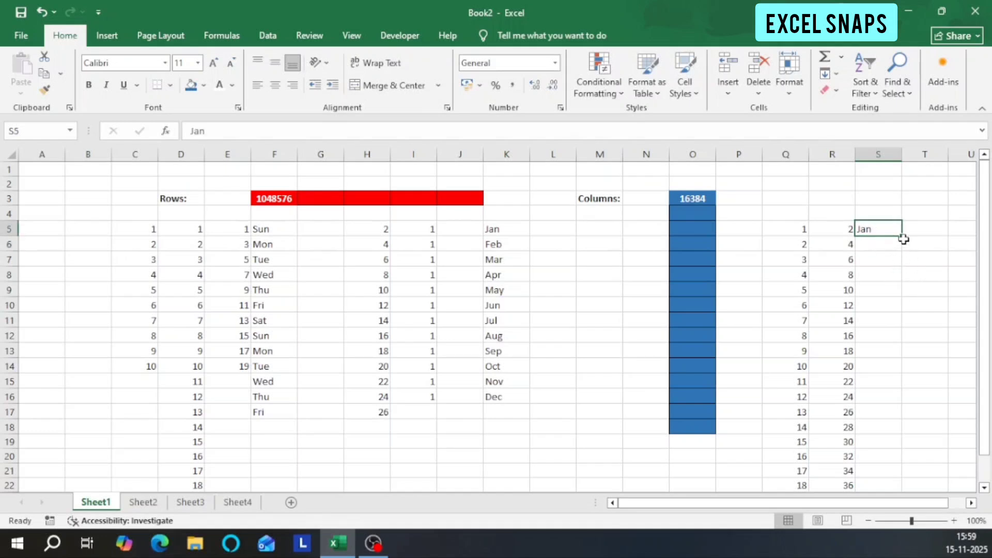
pyautogui.moveTo(903, 237); pyautogui.dragTo(903, 485)
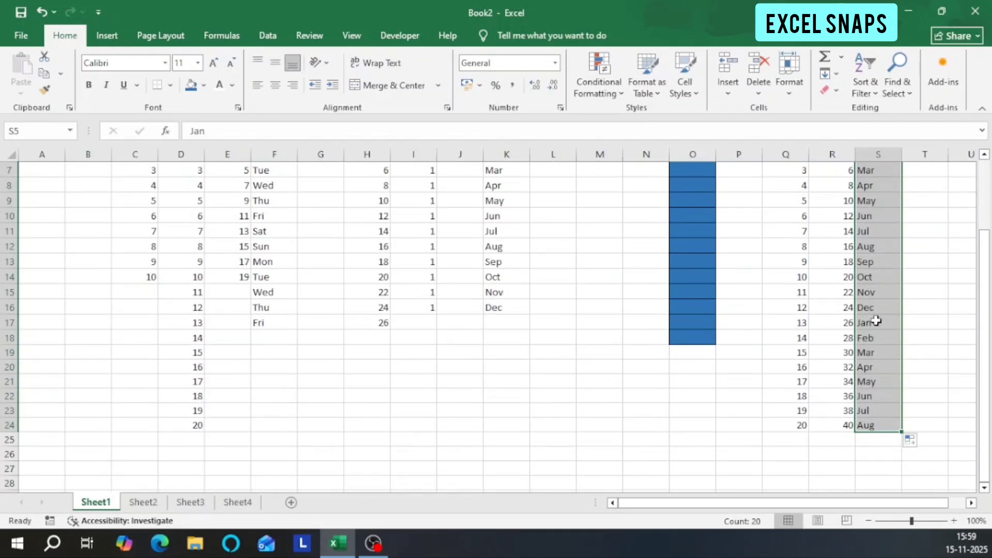
pyautogui.moveTo(877, 321); pyautogui.dragTo(877, 410)
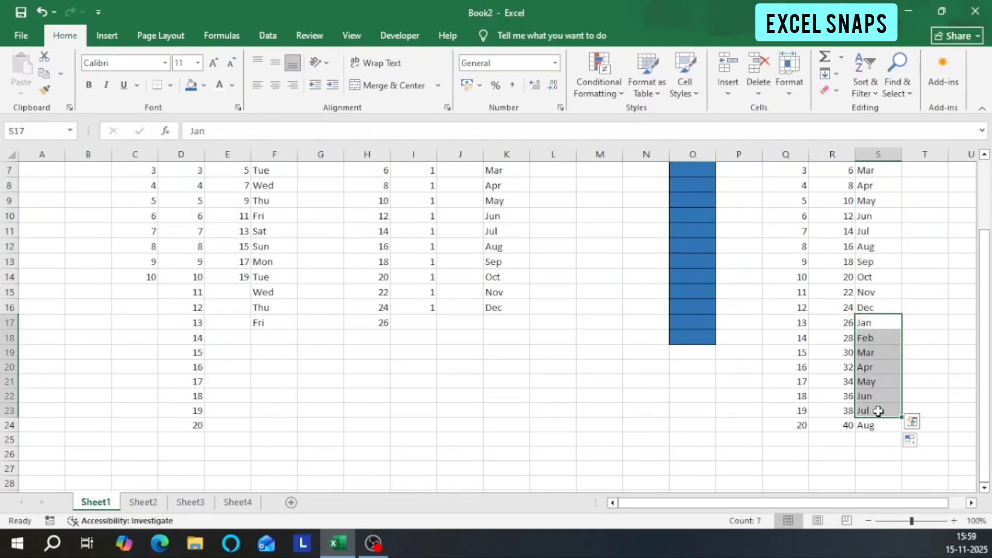
pyautogui.scroll(2, 895, 343)
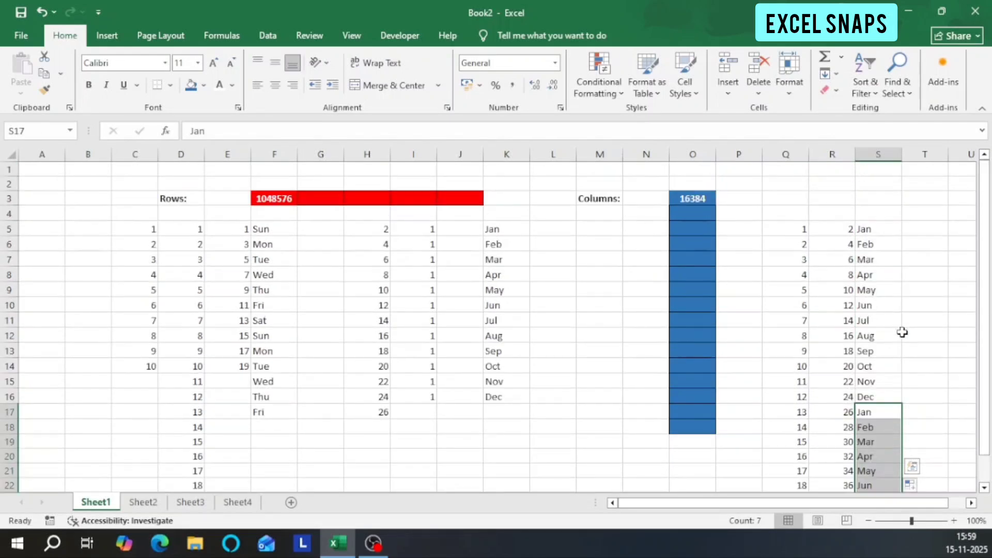
# Enter Sun in T5 and auto-fill the weekday series alongside column S down to Fri in cell T24.
pyautogui.click(917, 228)
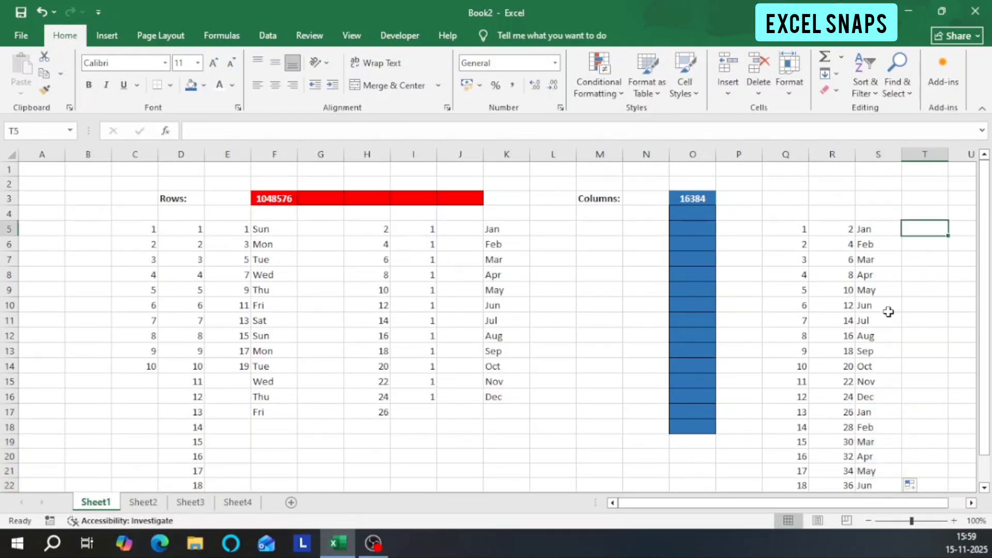
pyautogui.write('Sun')
pyautogui.press('Return')
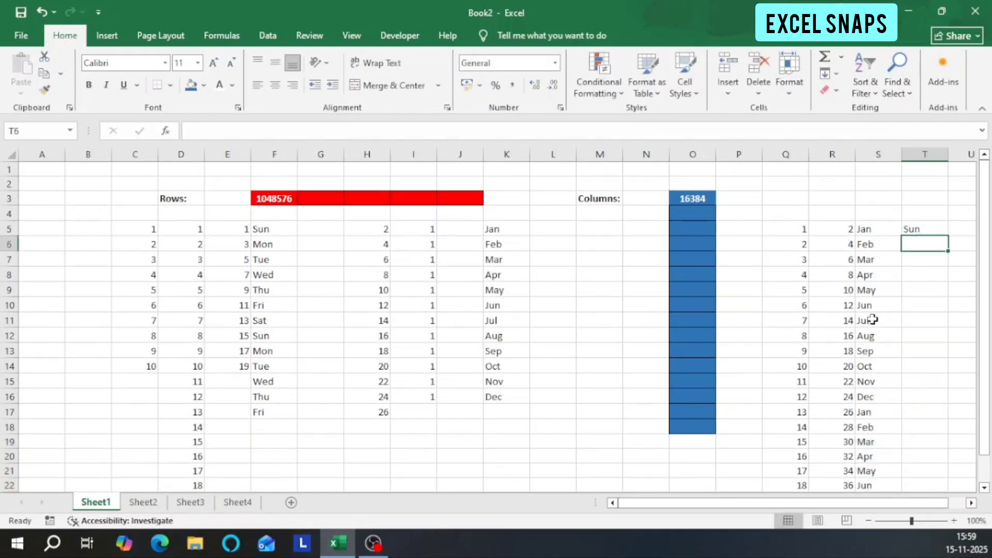
pyautogui.click(919, 230)
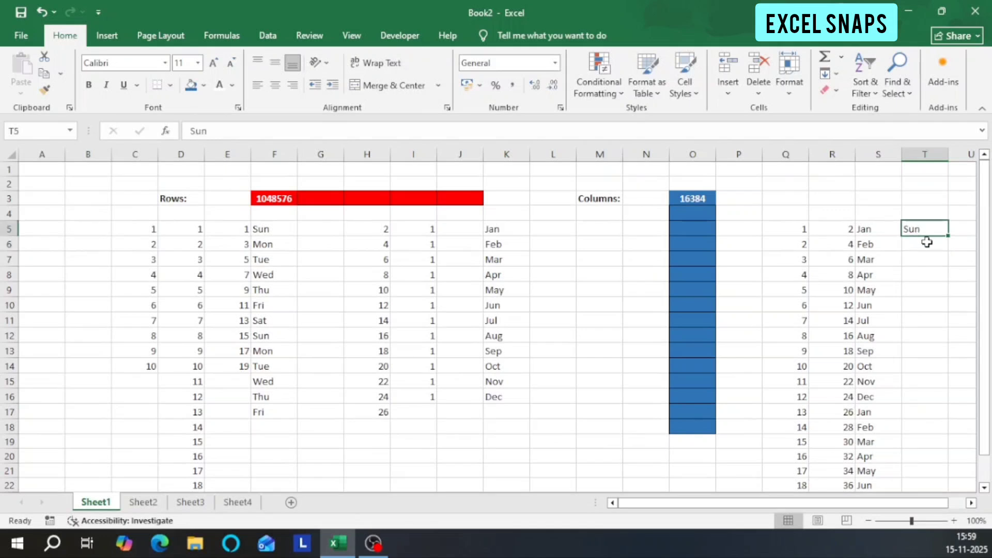
pyautogui.doubleClick(949, 237)
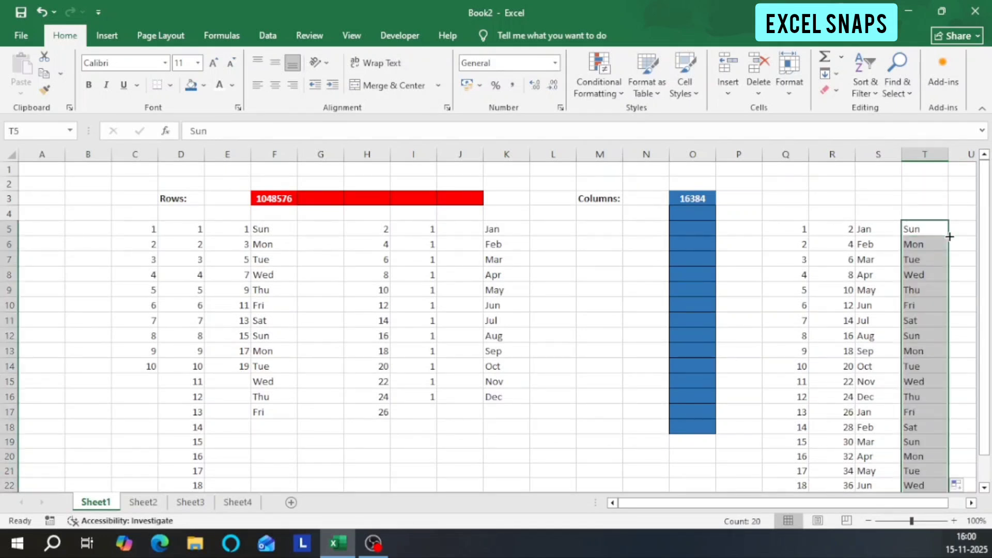
pyautogui.scroll(-1, 949, 236)
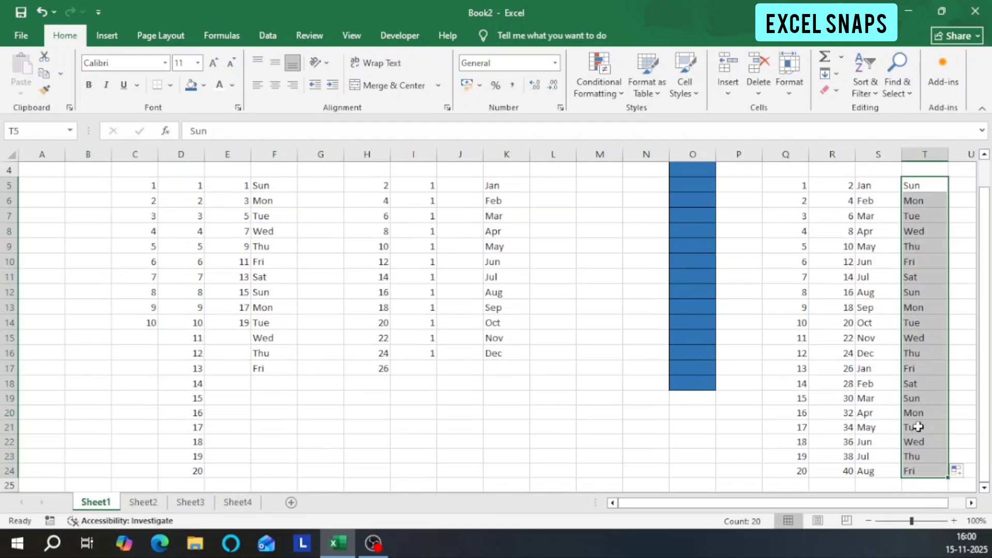
pyautogui.scroll(1, 920, 424)
pyautogui.click(924, 229)
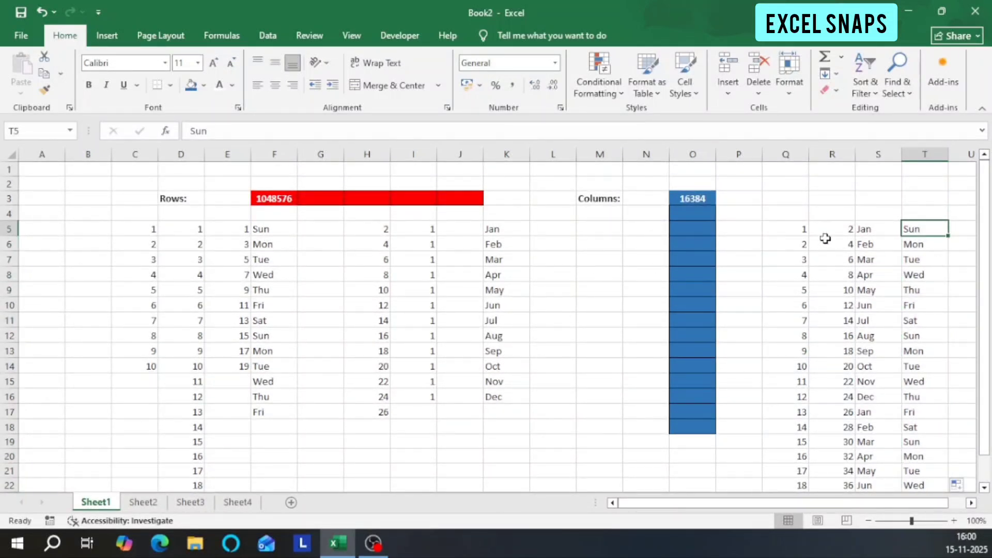
# Clear all the filled series from row 5 down in columns Q to T and in columns C to K.
pyautogui.moveTo(800, 231); pyautogui.dragTo(915, 499)
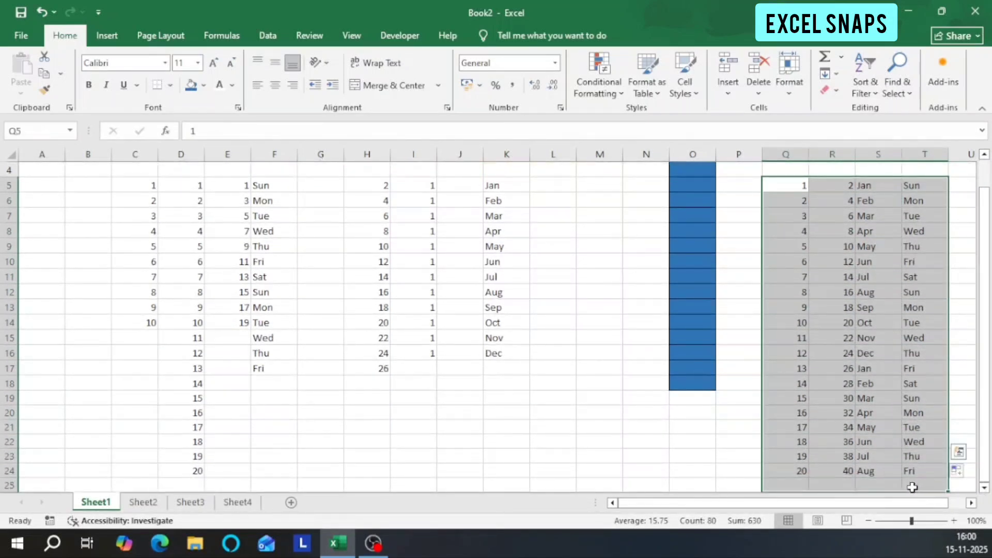
pyautogui.press('Delete')
pyautogui.scroll(1, 699, 336)
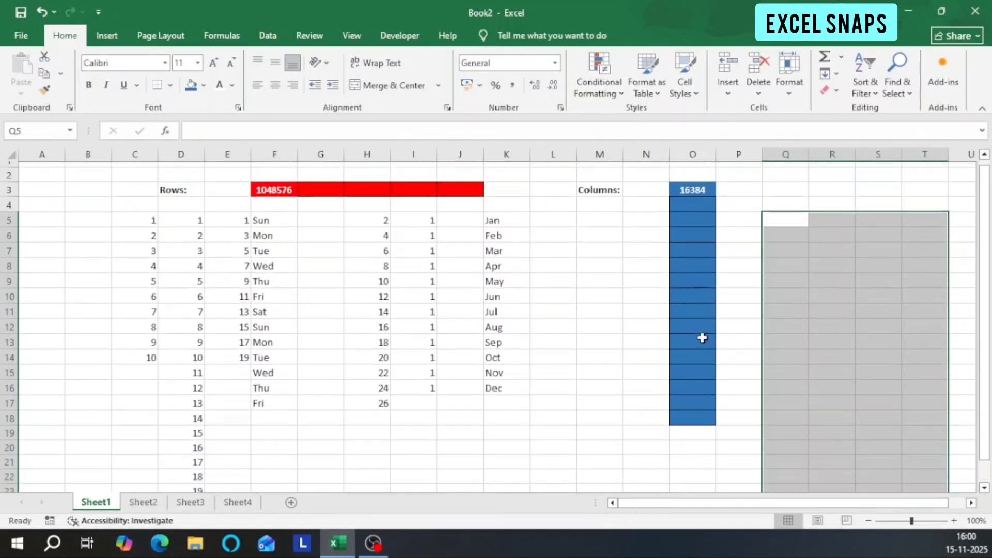
pyautogui.click(154, 230)
pyautogui.moveTo(155, 232); pyautogui.dragTo(489, 503)
pyautogui.press('Delete')
pyautogui.scroll(2, 489, 503)
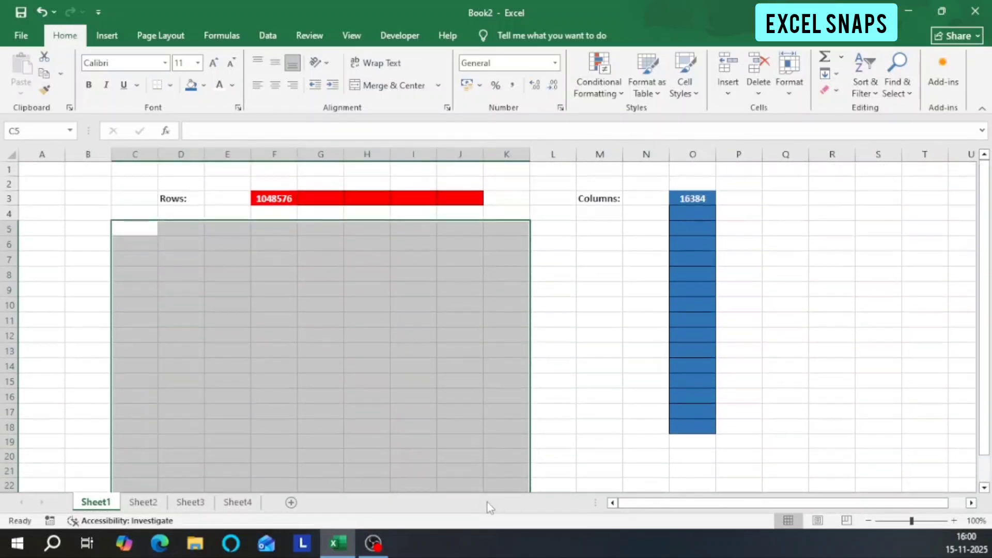
# Enter the numbers 1, 2, 3, 4 and 5 in cells C5 to C9.
pyautogui.click(153, 229)
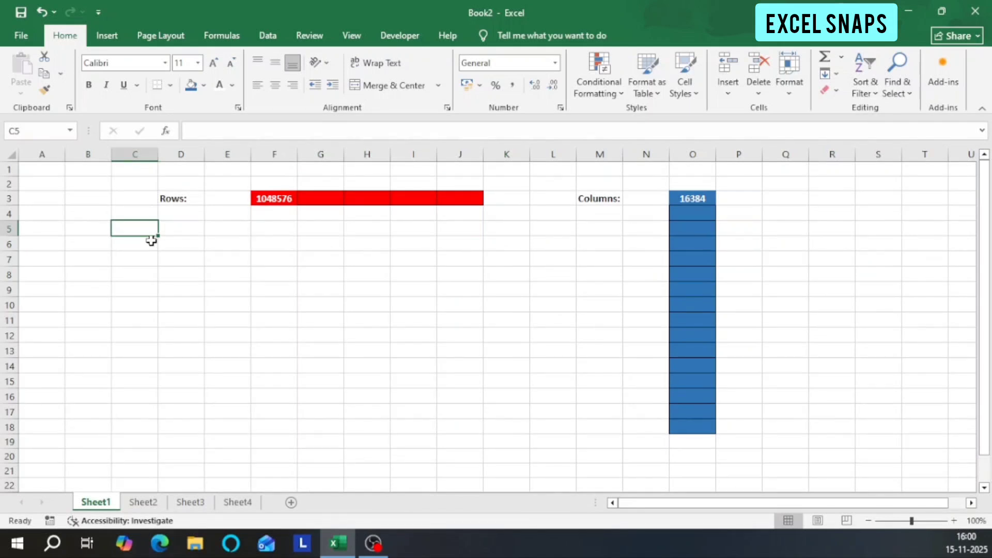
pyautogui.write('1')
pyautogui.press('Return')
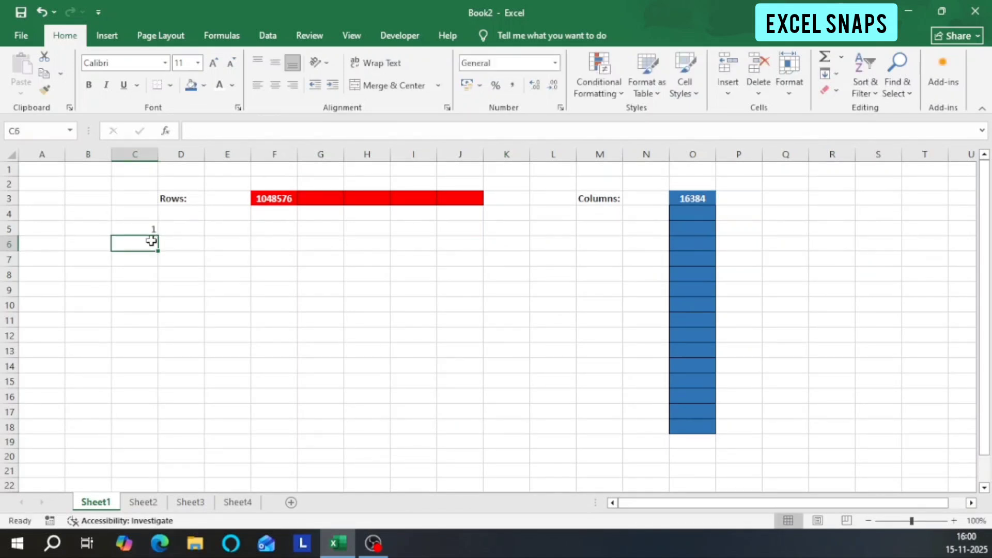
pyautogui.write('2')
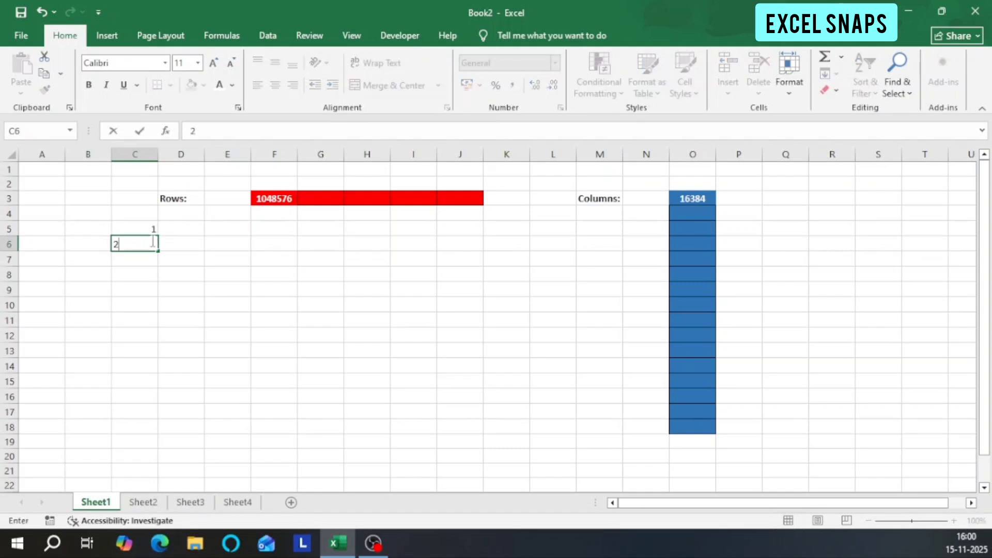
pyautogui.press('Return')
pyautogui.write('3')
pyautogui.press('Return')
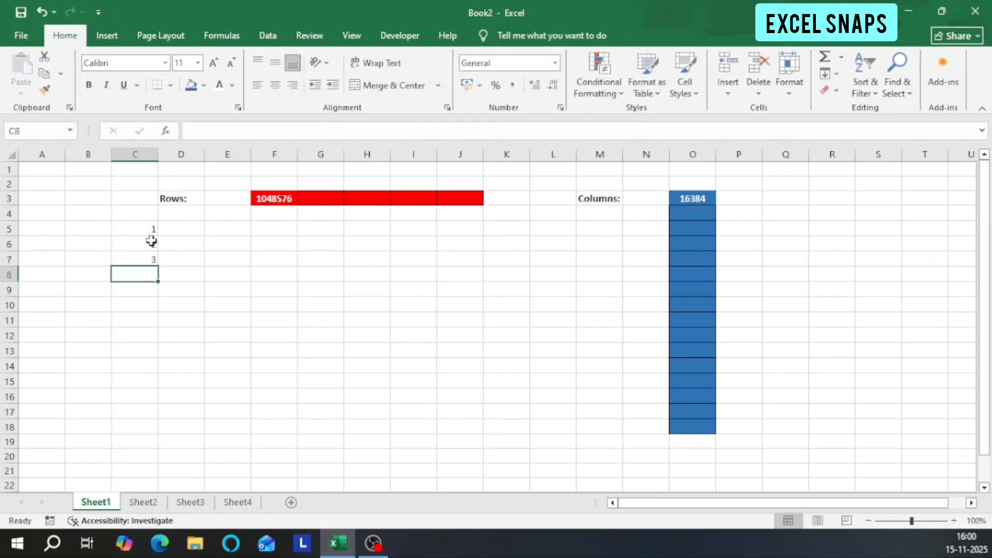
pyautogui.write('4')
pyautogui.press('Return')
pyautogui.write('5')
pyautogui.press('Return')
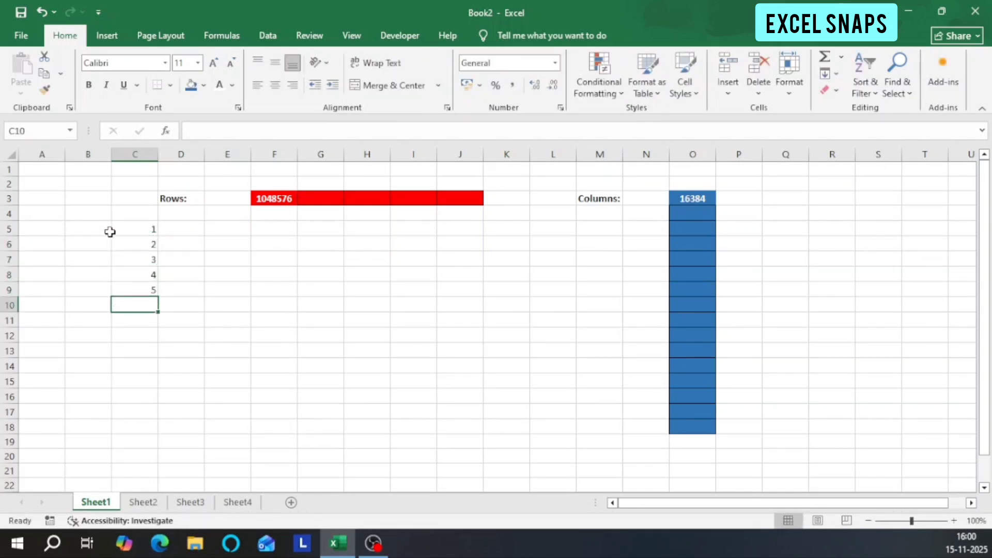
# Copy the number list in cells C5:C9 to the clipboard.
pyautogui.moveTo(140, 229); pyautogui.dragTo(143, 289)
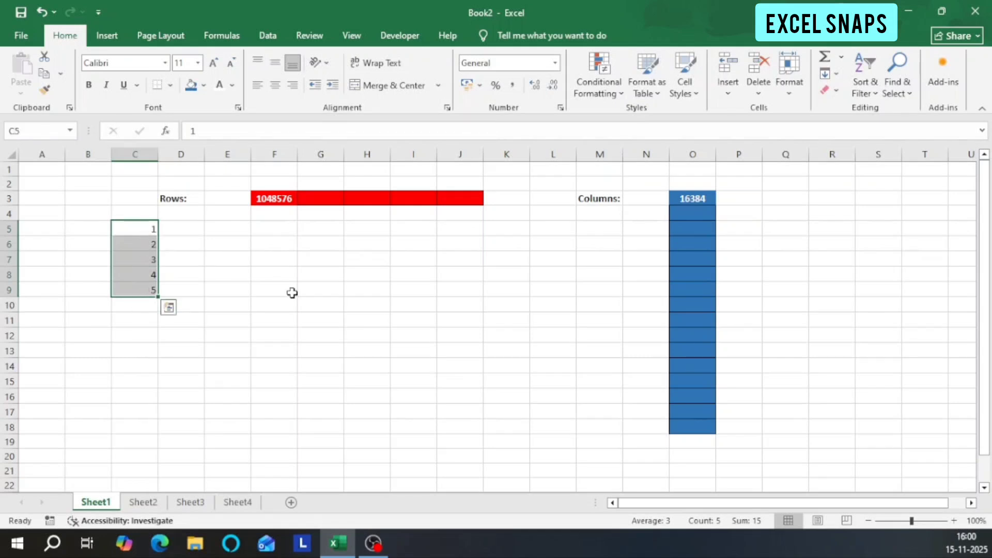
pyautogui.click(465, 240)
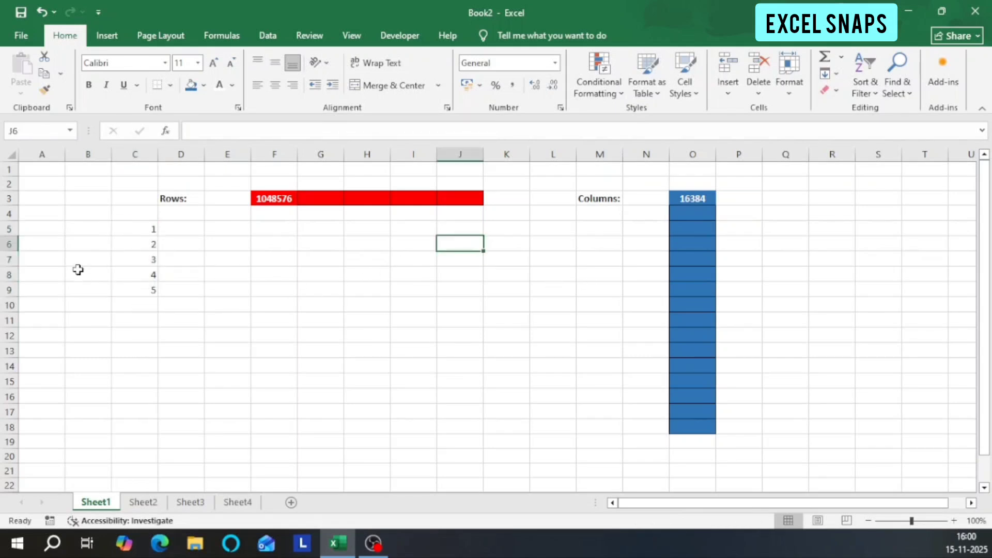
pyautogui.moveTo(148, 224); pyautogui.dragTo(140, 291)
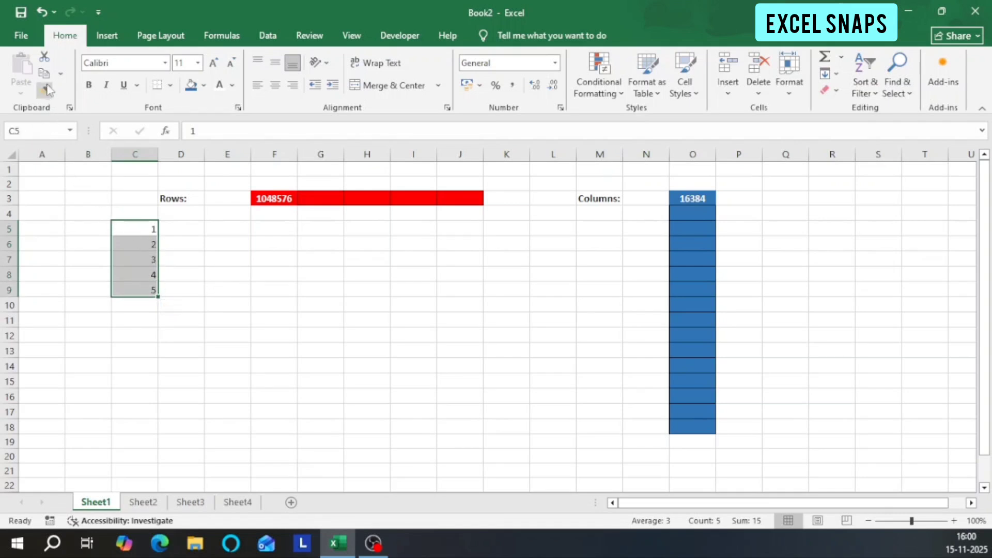
pyautogui.click(62, 77)
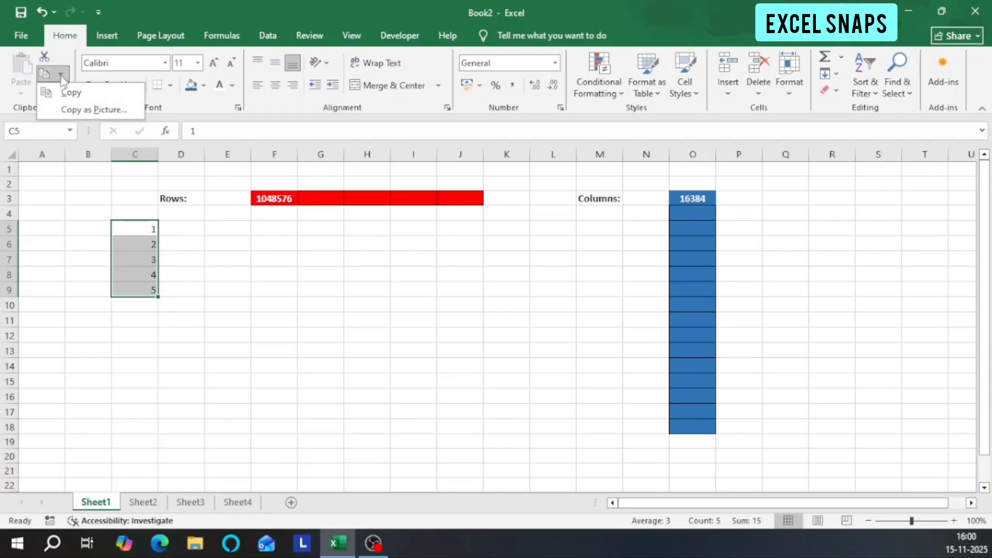
pyautogui.click(29, 243)
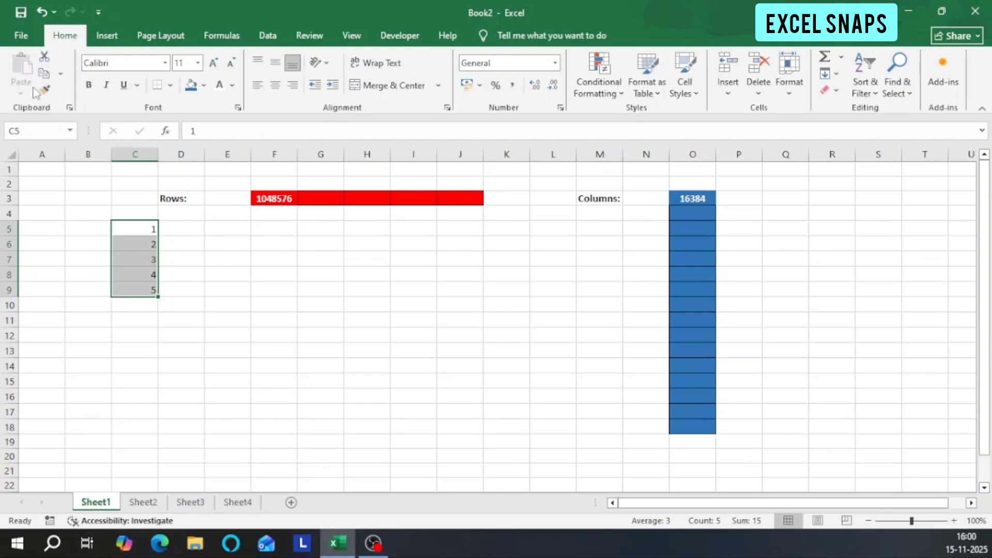
pyautogui.click(61, 77)
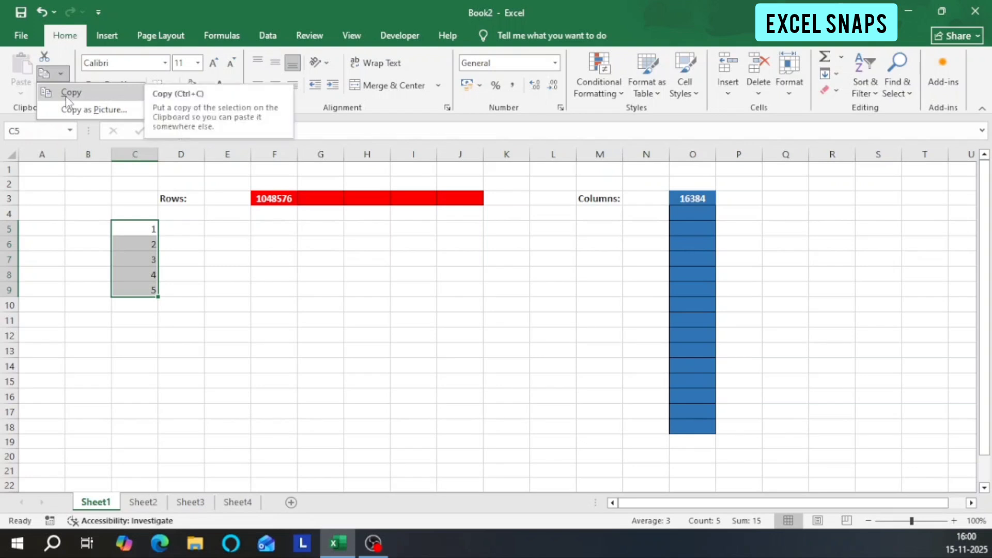
pyautogui.click(67, 92)
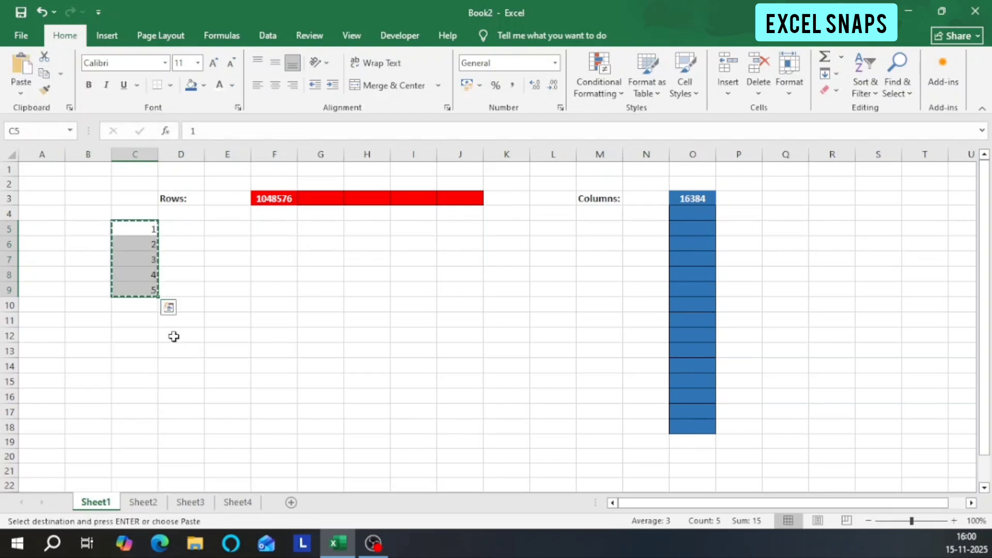
# Paste the copied number list with the standard paste option starting at cell G5, and end copy mode.
pyautogui.click(321, 230)
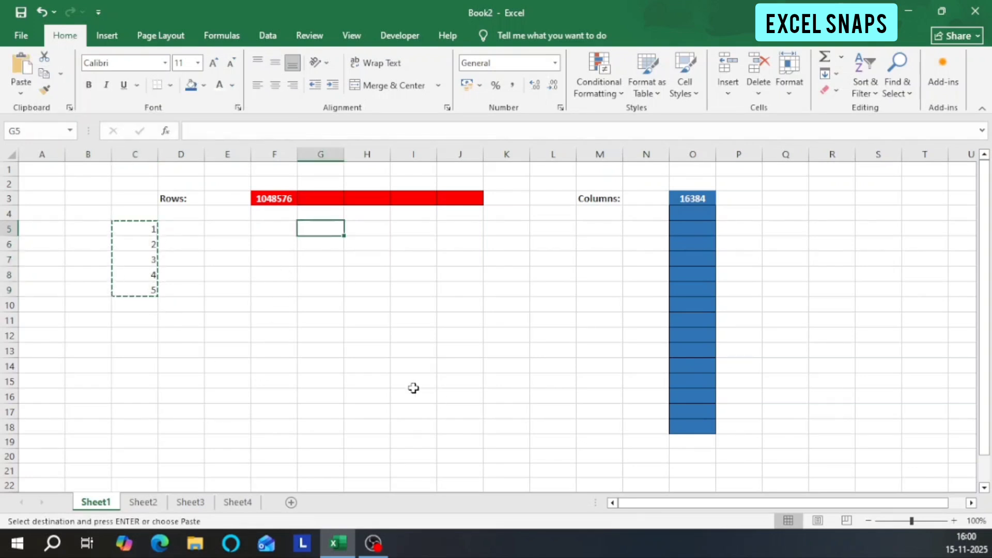
pyautogui.click(21, 94)
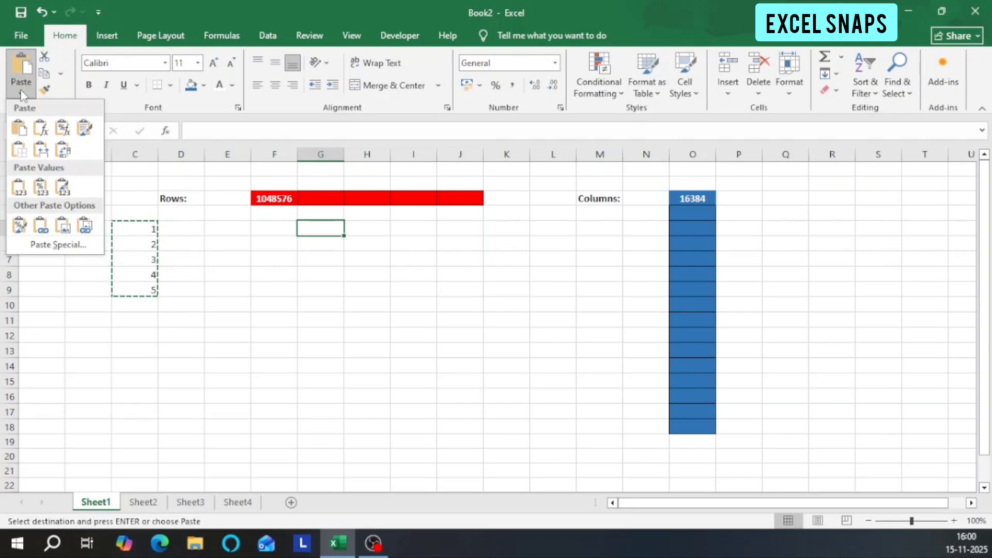
pyautogui.click(29, 133)
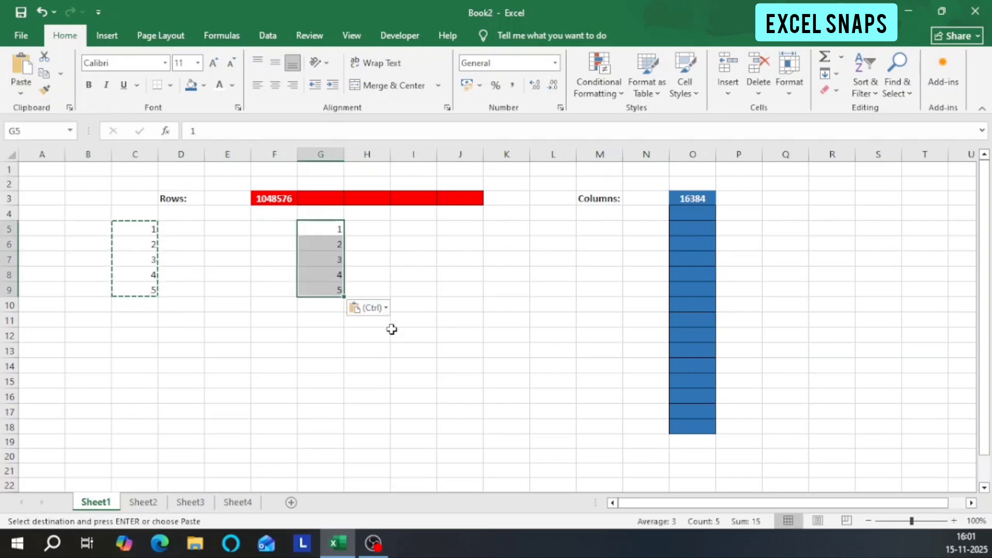
pyautogui.click(380, 244)
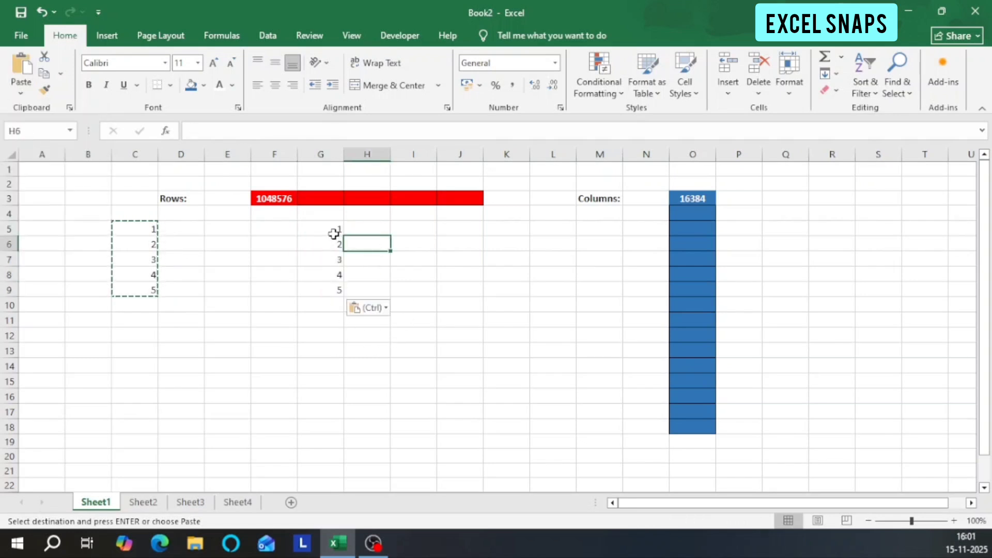
pyautogui.moveTo(331, 231); pyautogui.dragTo(322, 294)
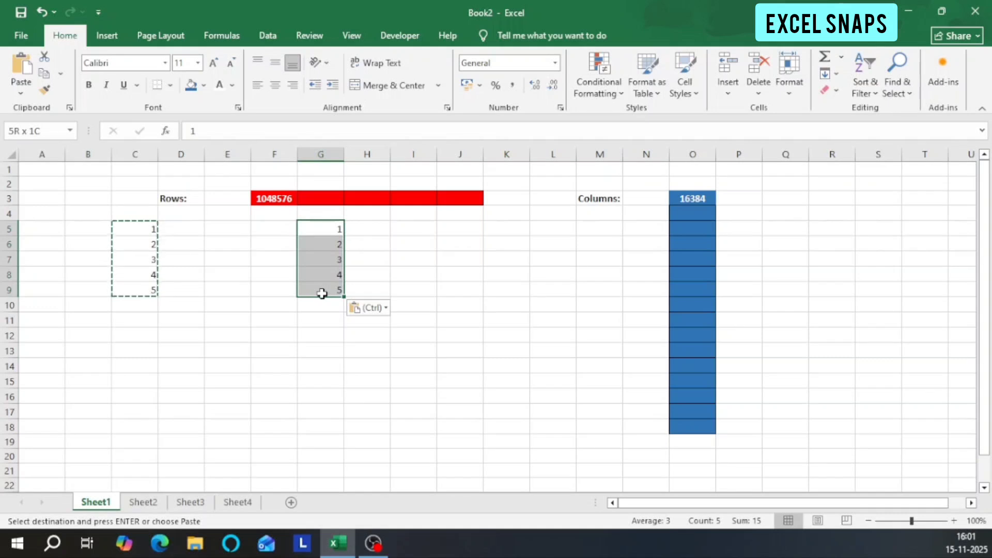
pyautogui.click(148, 311)
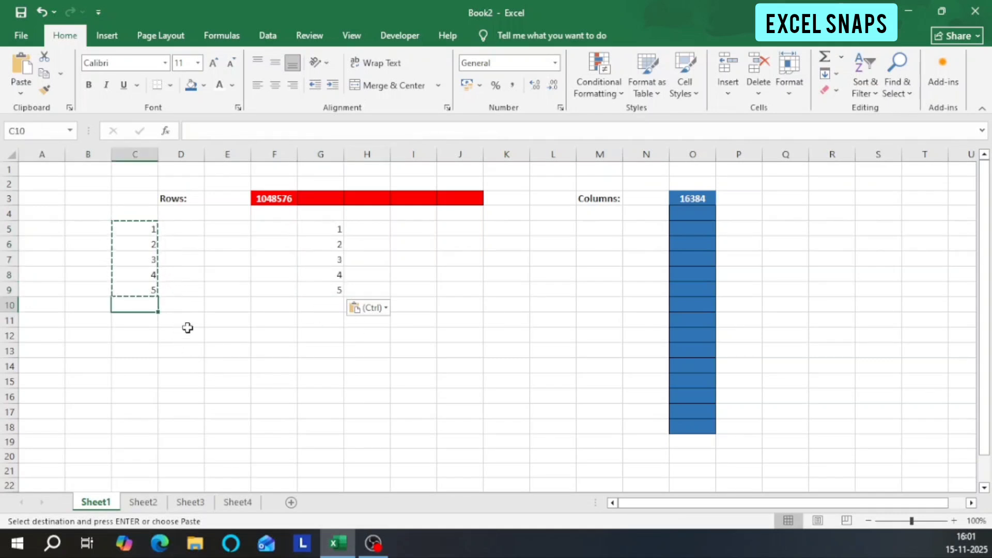
pyautogui.doubleClick(219, 268)
pyautogui.click(162, 309)
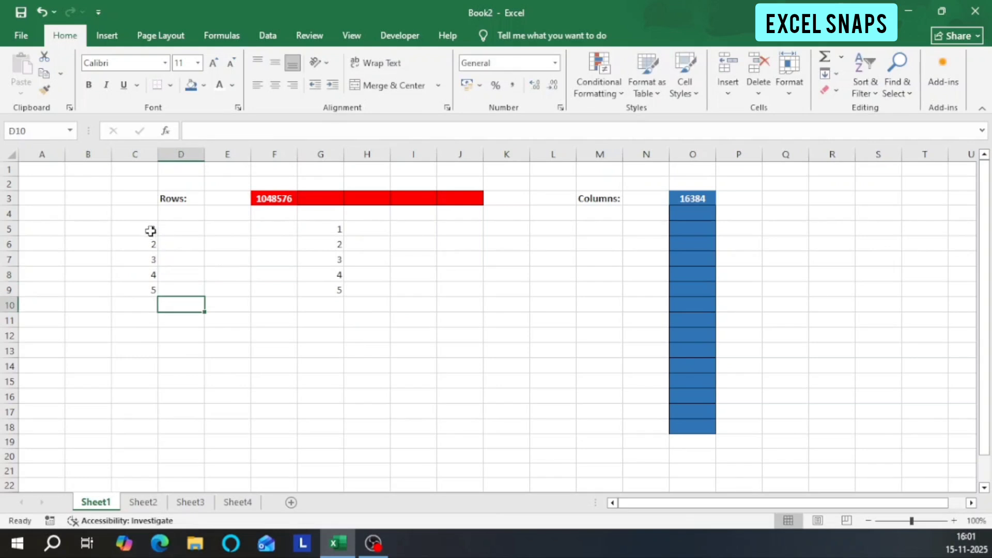
# Copy the number list in C5:C9, paste it starting at cell E11, and end copy mode.
pyautogui.moveTo(150, 230); pyautogui.dragTo(151, 288)
pyautogui.hotkey('ctrl', 'c')
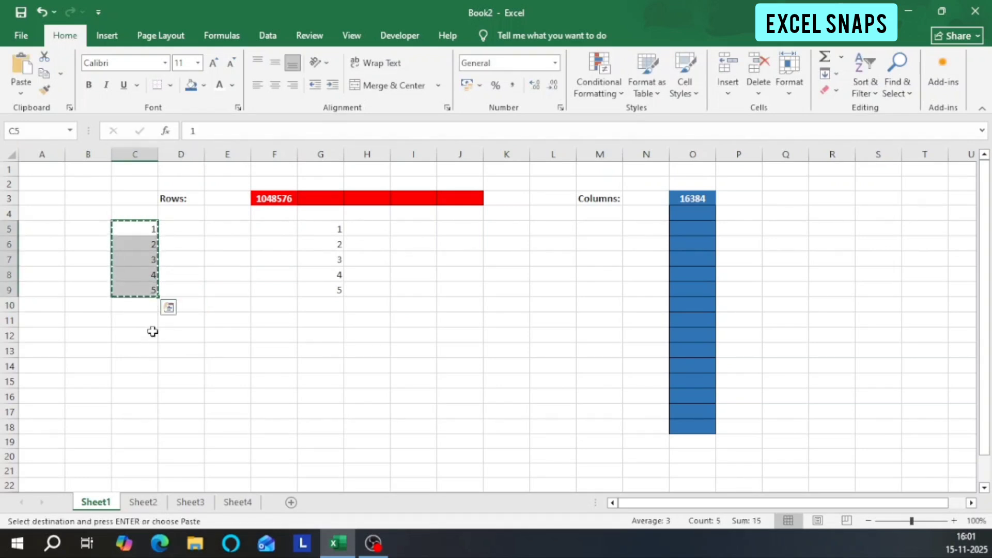
pyautogui.click(231, 319)
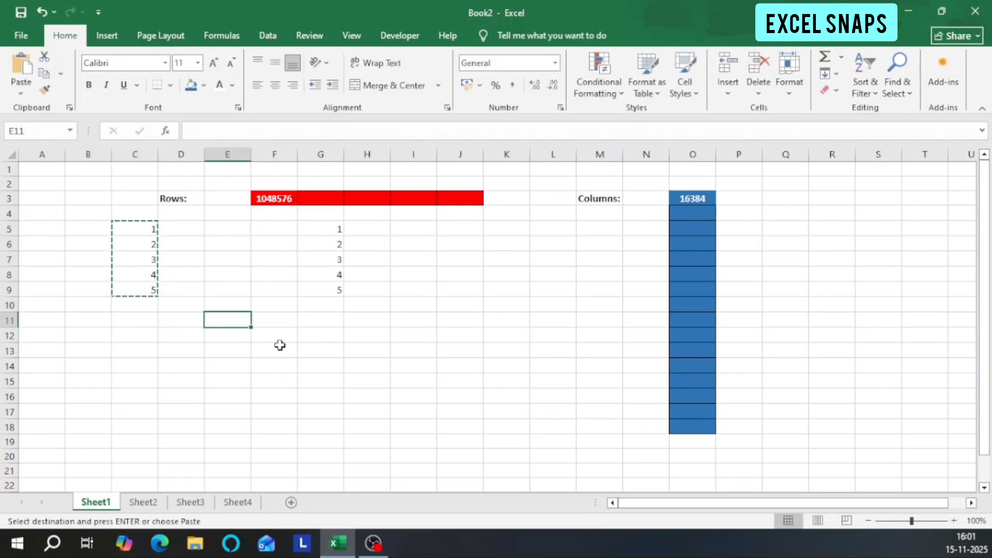
pyautogui.hotkey('ctrl', 'v')
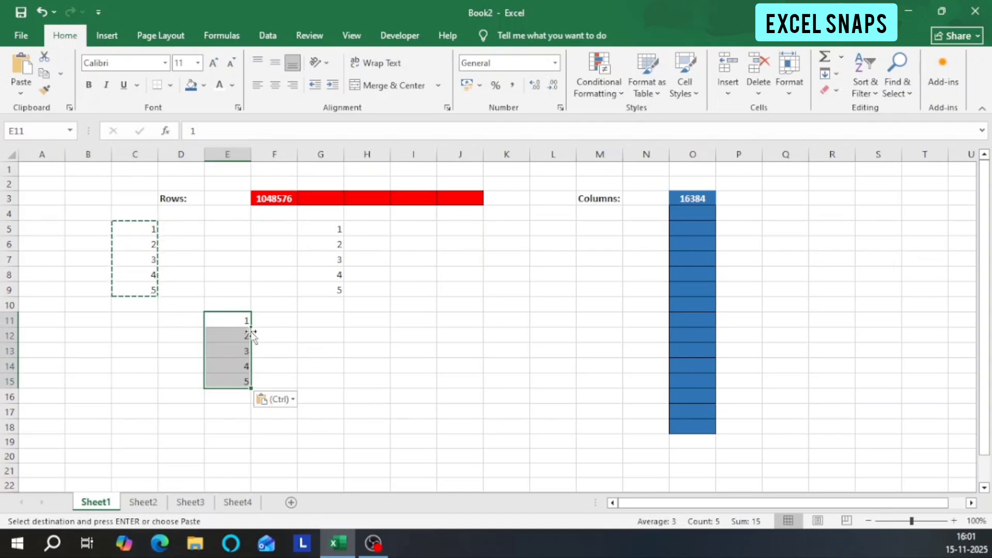
pyautogui.click(319, 318)
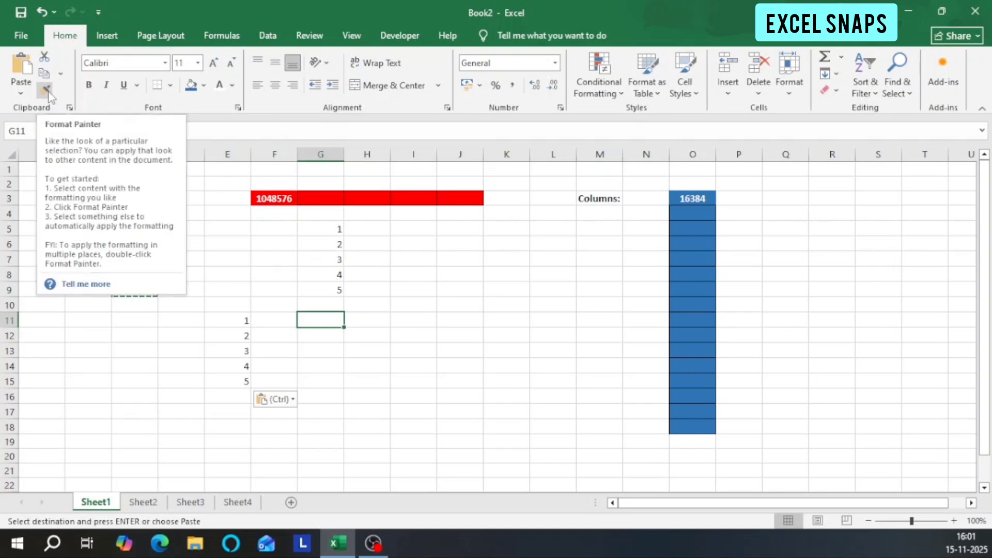
pyautogui.click(270, 261)
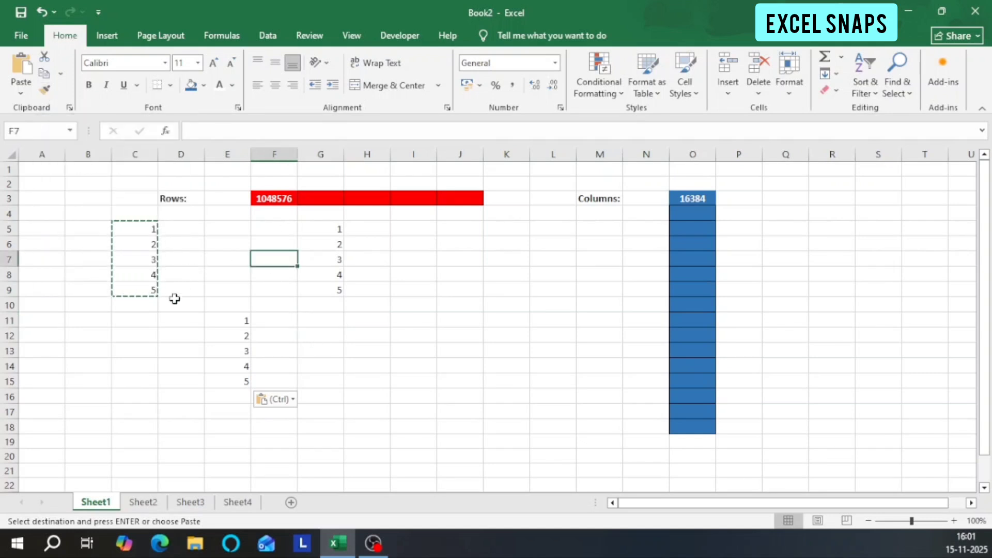
pyautogui.click(133, 330)
pyautogui.press('Escape')
pyautogui.click(174, 271)
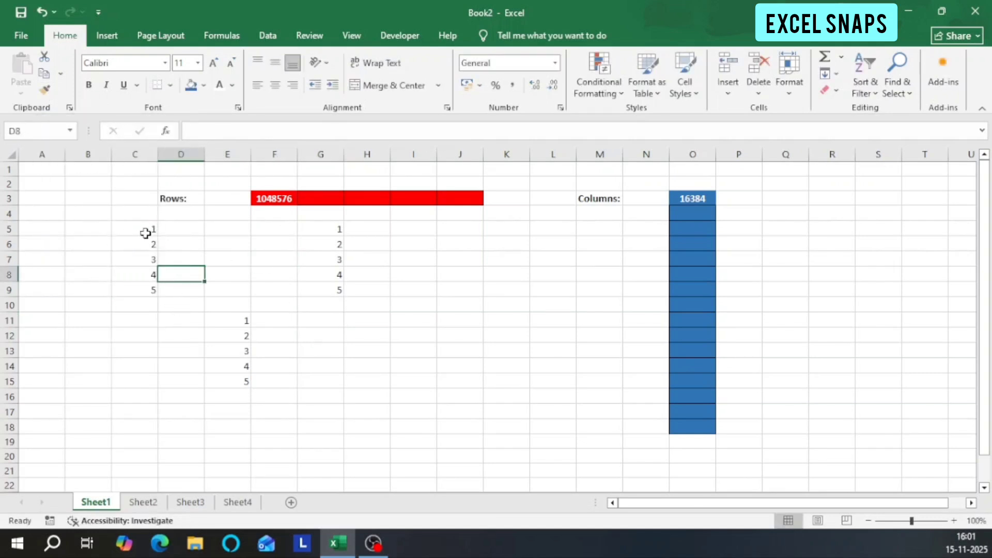
# Make the numbers in C5:C9 bold and underlined, and centre them both vertically and horizontally.
pyautogui.moveTo(143, 229); pyautogui.dragTo(138, 285)
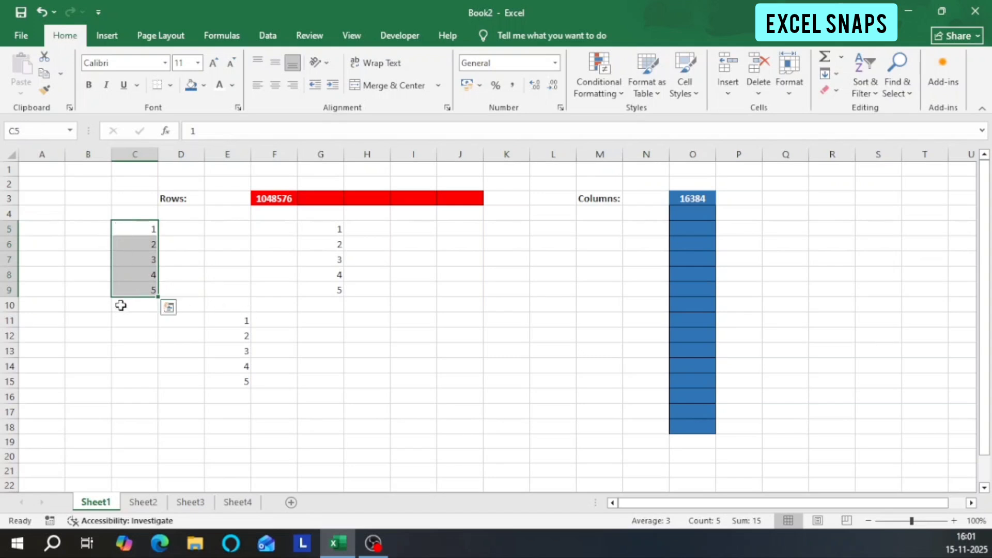
pyautogui.click(89, 87)
pyautogui.click(274, 63)
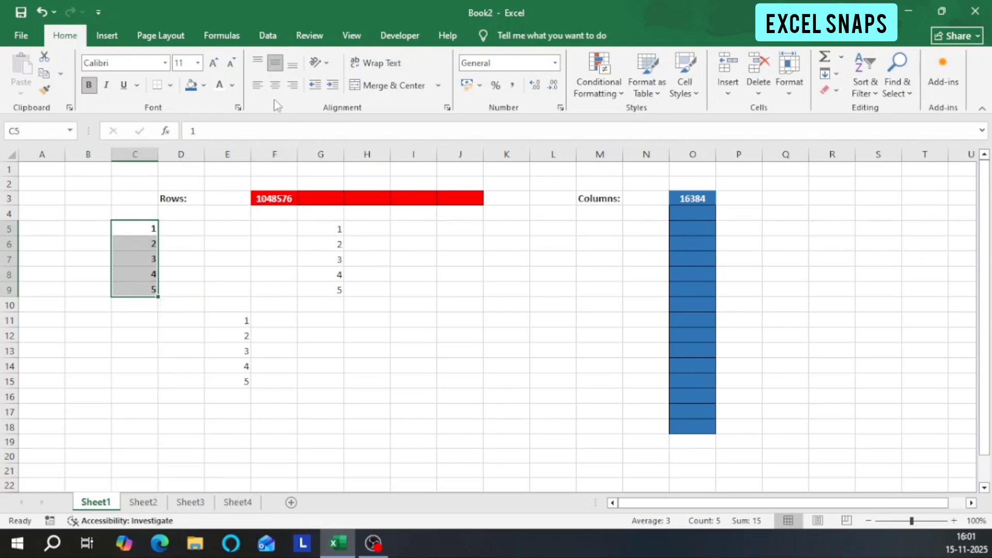
pyautogui.click(275, 85)
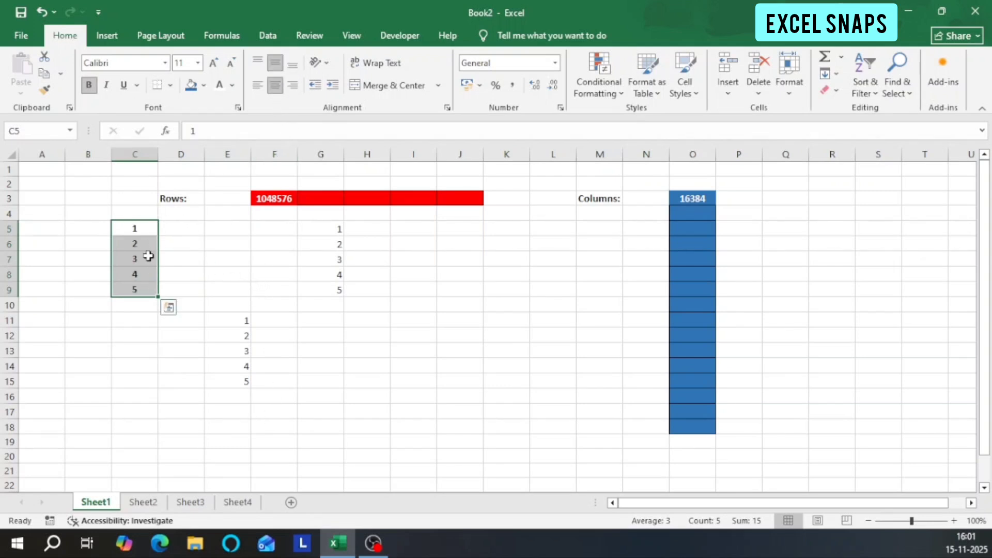
pyautogui.click(124, 85)
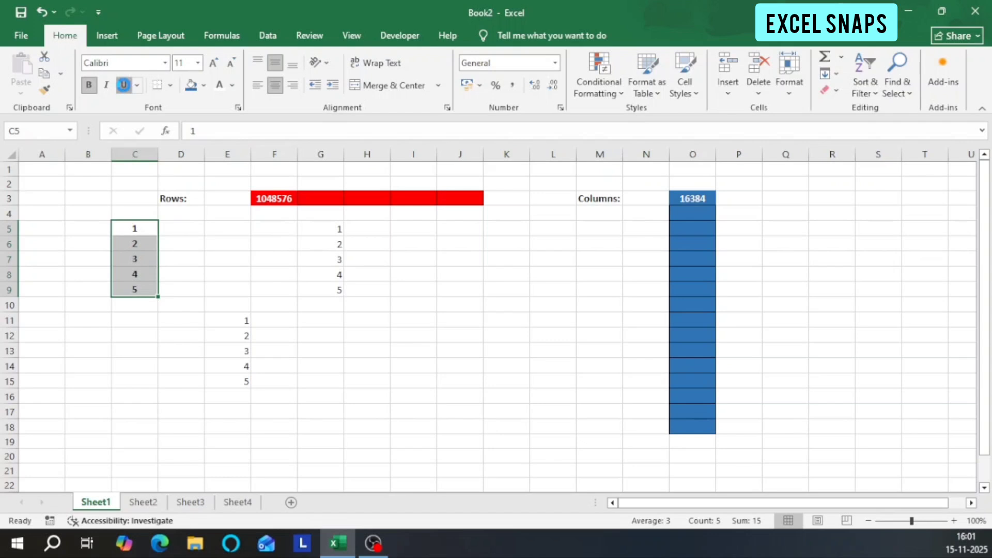
# Give cells C5:C9 a light blue fill and apply all borders.
pyautogui.click(205, 86)
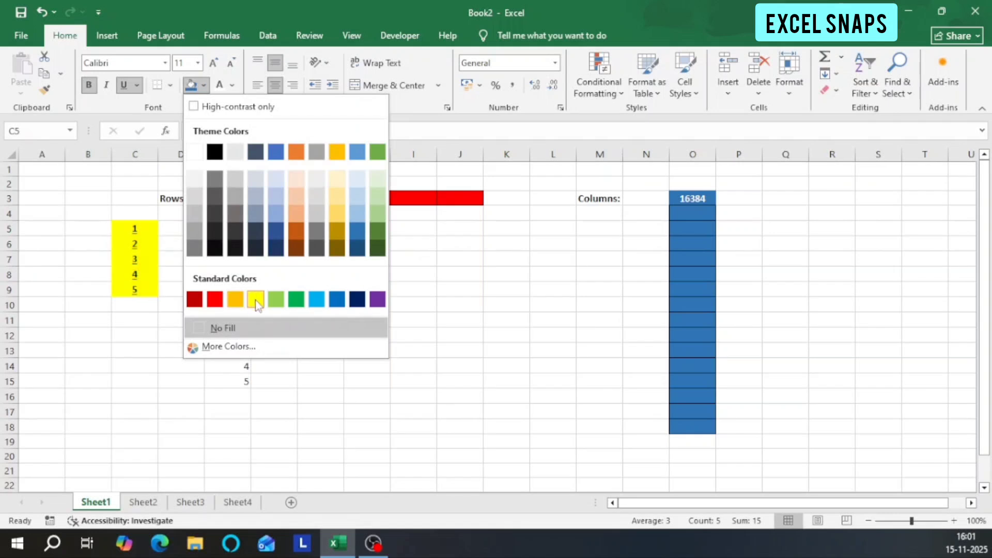
pyautogui.click(281, 204)
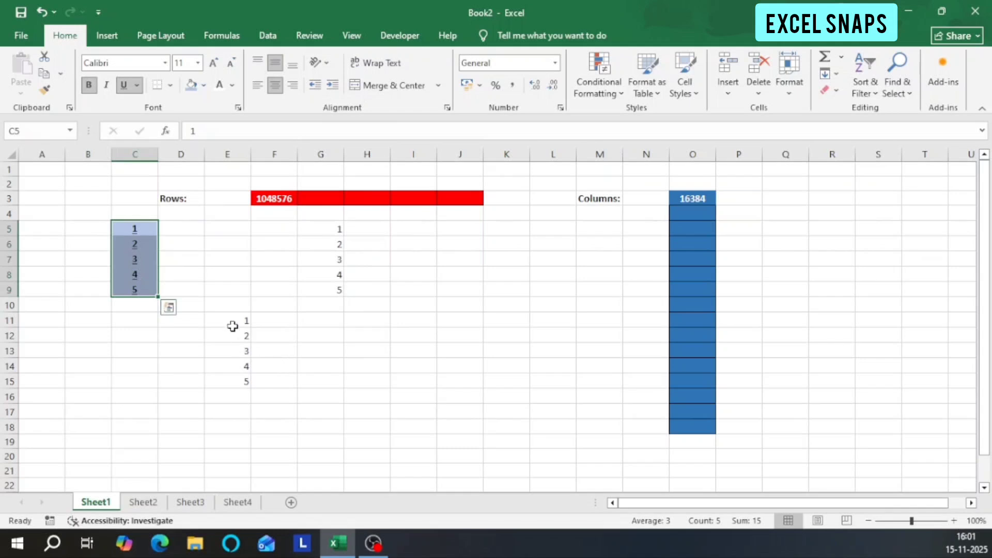
pyautogui.click(170, 84)
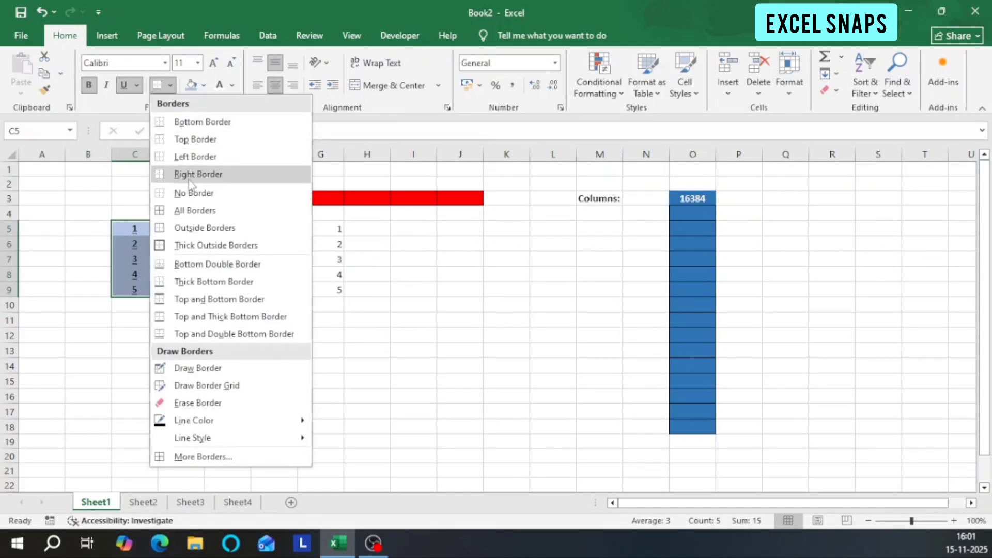
pyautogui.click(189, 208)
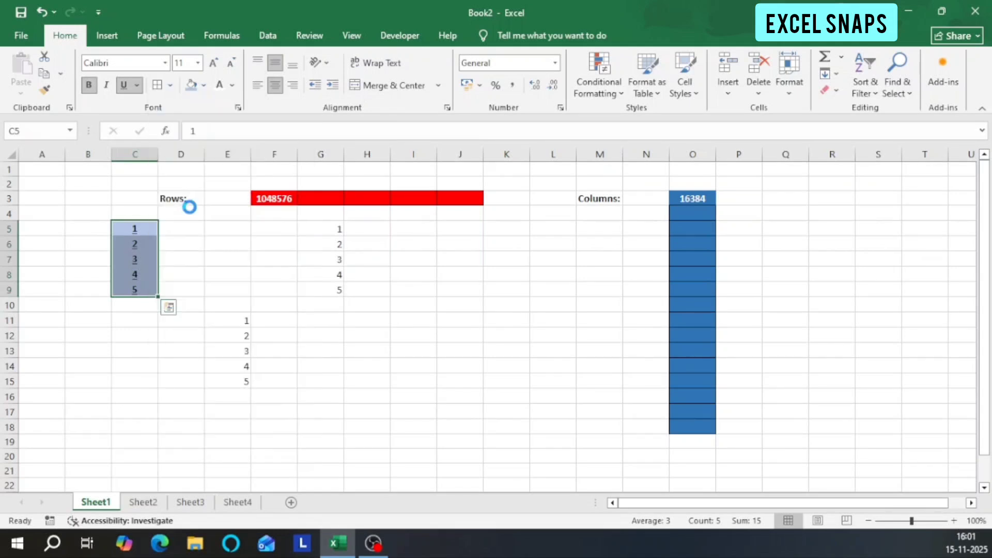
pyautogui.click(133, 346)
pyautogui.moveTo(139, 228); pyautogui.dragTo(135, 292)
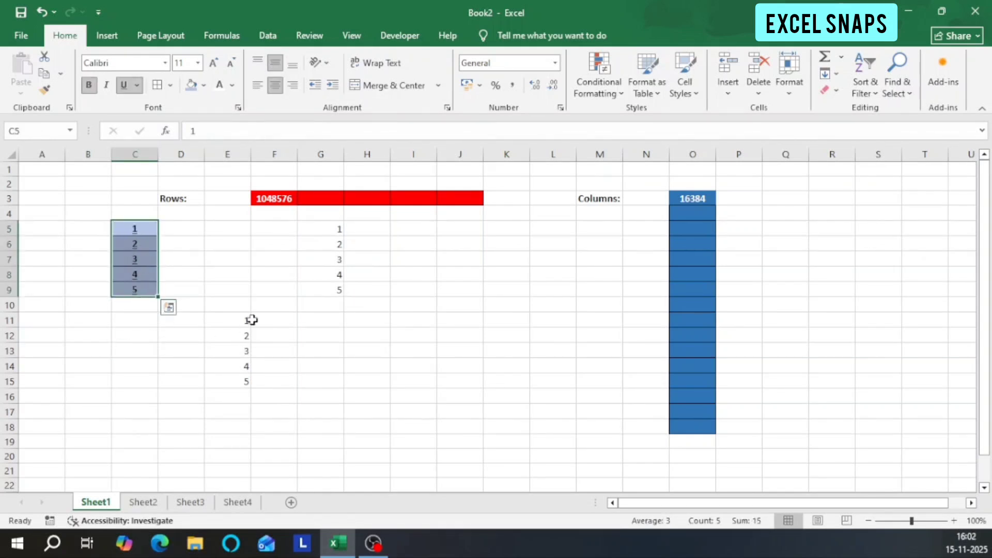
# Use Format Painter to copy the formatting of cell C6 onto the number list in E11:E15.
pyautogui.moveTo(237, 320); pyautogui.dragTo(240, 366)
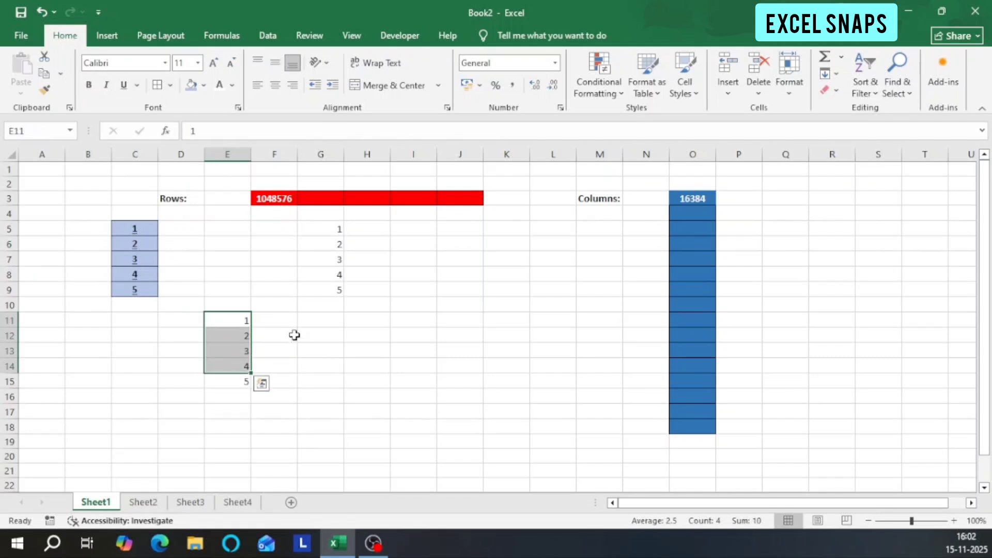
pyautogui.click(288, 300)
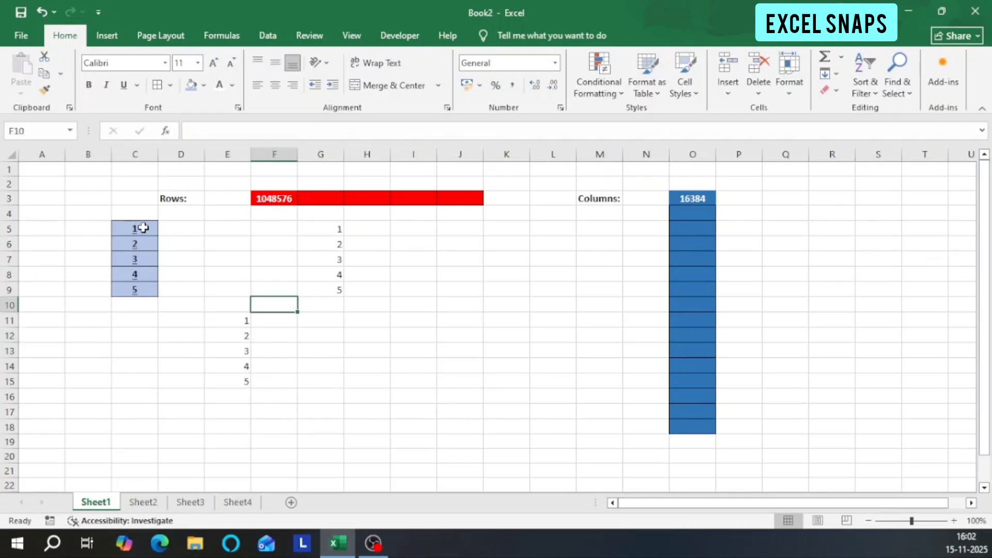
pyautogui.click(142, 227)
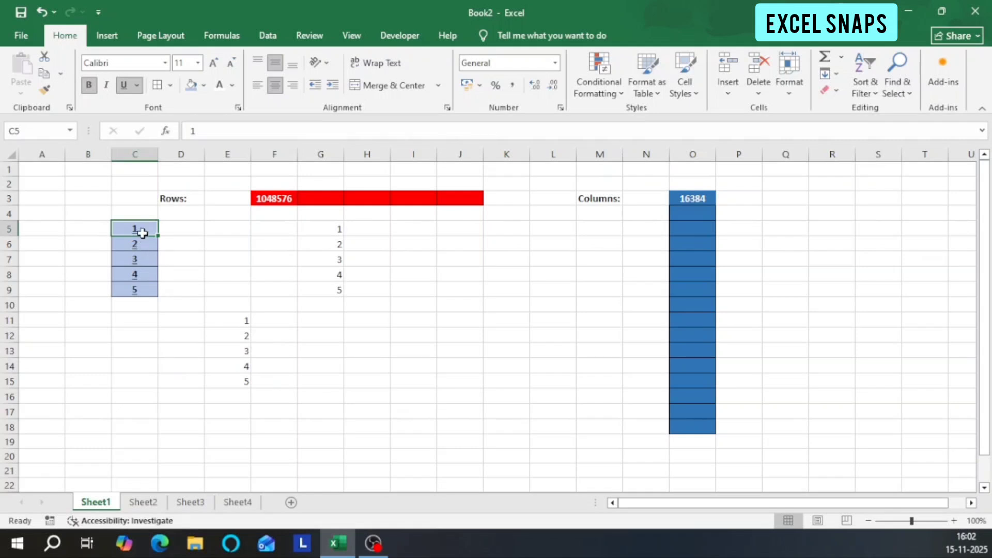
pyautogui.moveTo(142, 228); pyautogui.dragTo(138, 288)
pyautogui.click(139, 246)
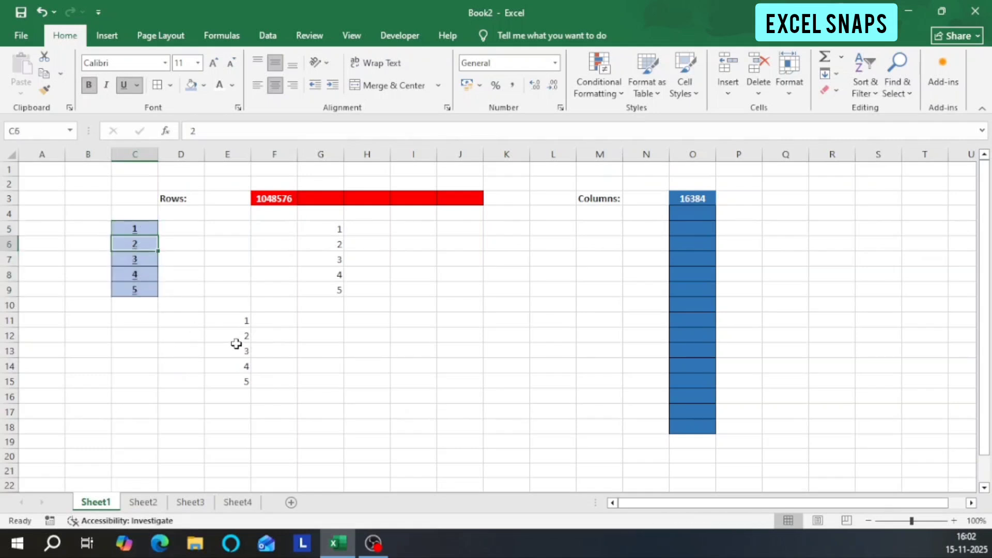
pyautogui.click(46, 91)
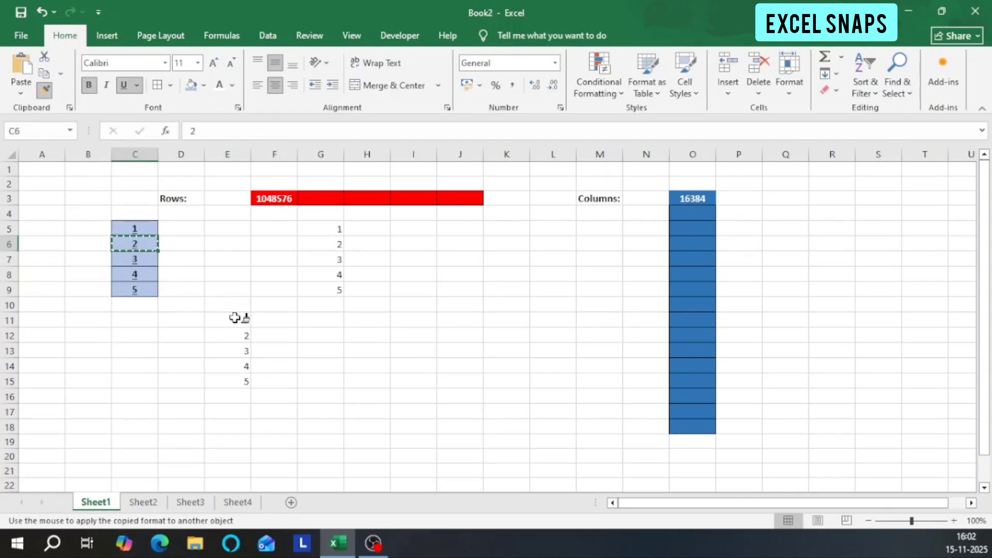
pyautogui.moveTo(235, 318); pyautogui.dragTo(236, 382)
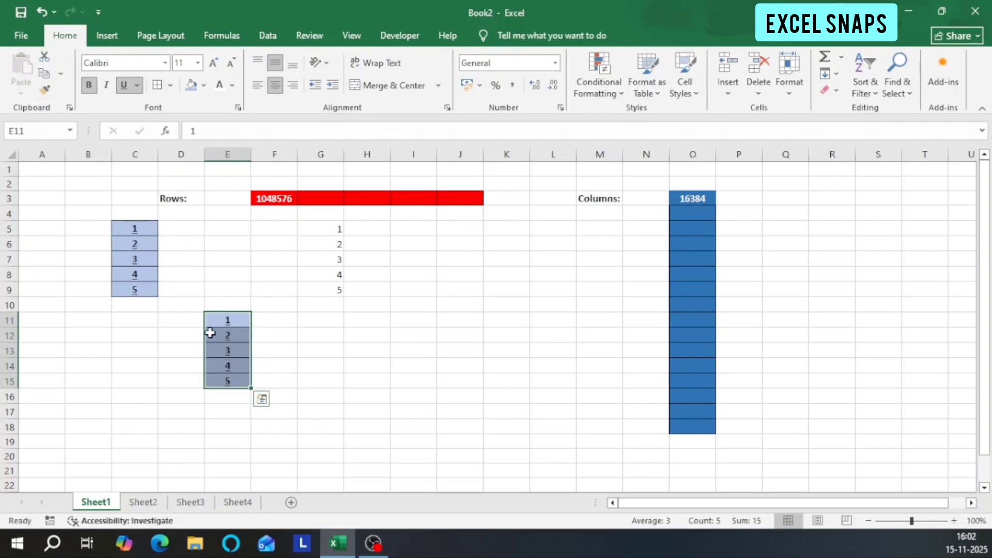
# Change the fill colour of cell C5 to light orange.
pyautogui.click(140, 227)
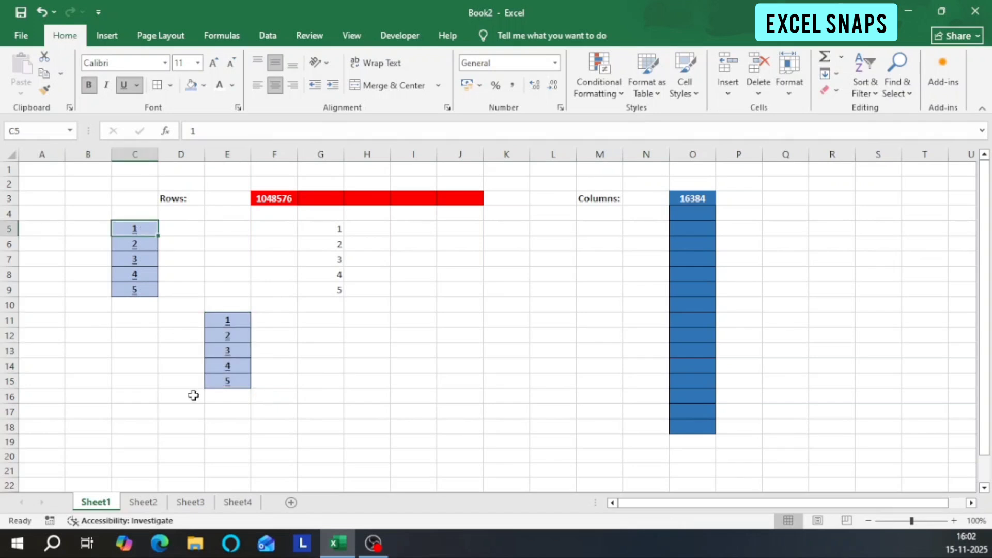
pyautogui.click(204, 85)
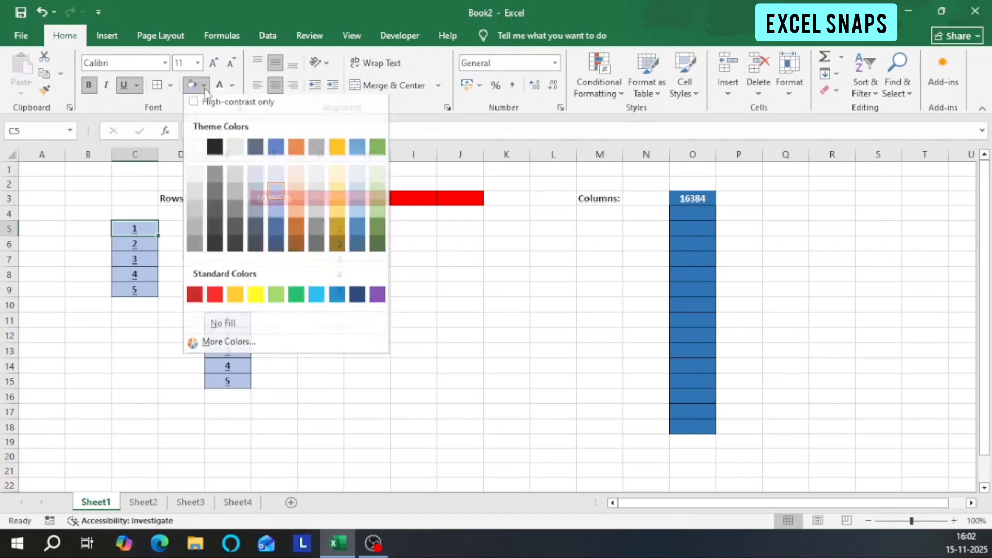
pyautogui.click(297, 219)
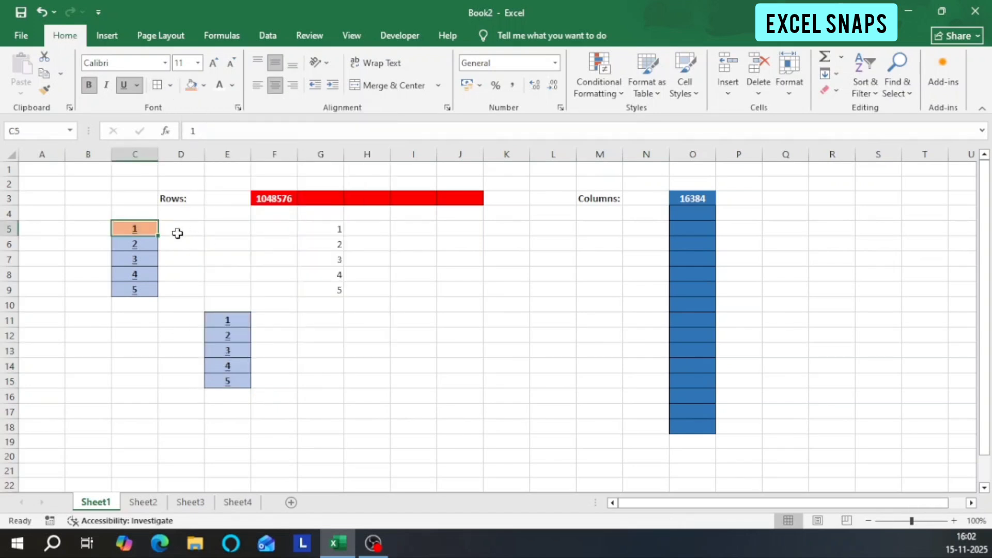
# Change the fill colour of cell C6 to light gold.
pyautogui.click(145, 247)
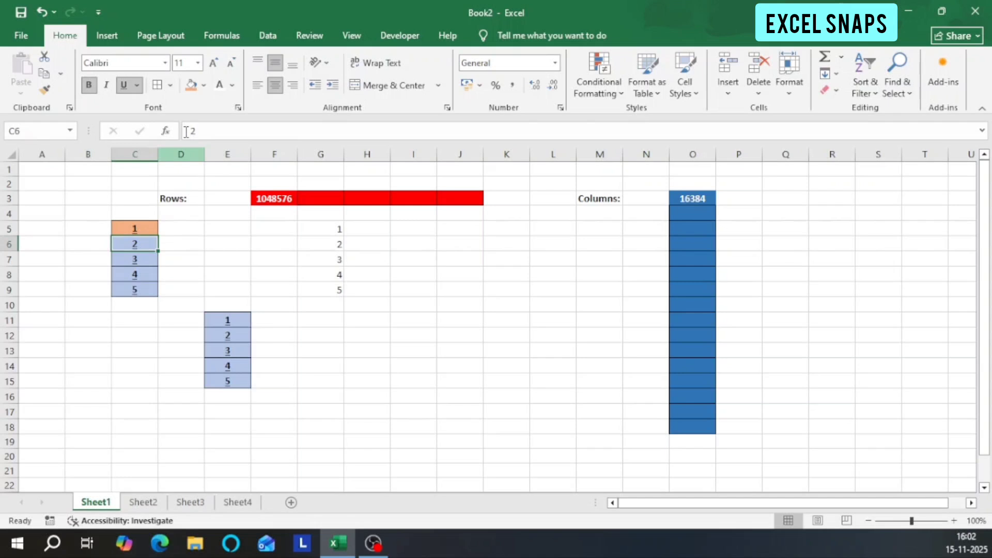
pyautogui.click(204, 86)
pyautogui.click(254, 215)
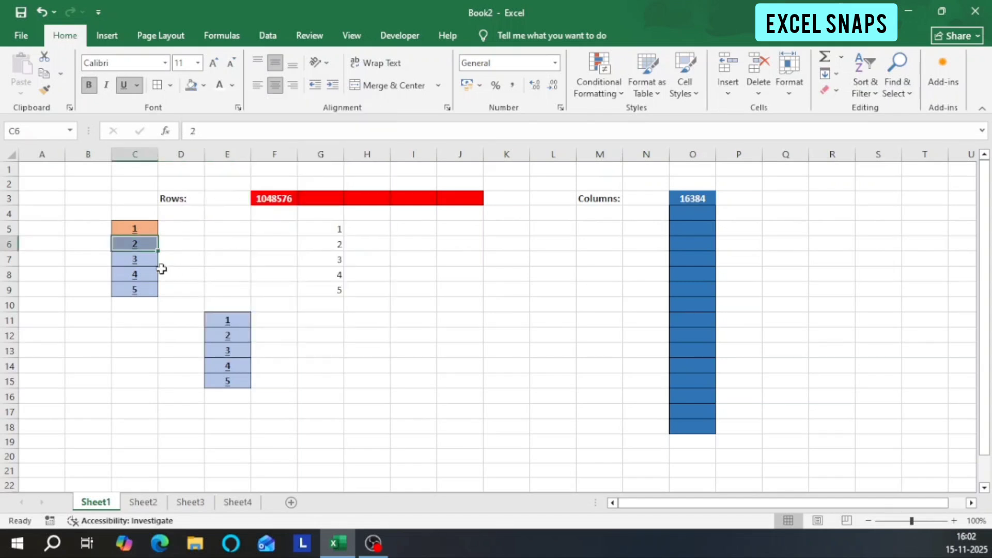
pyautogui.click(204, 87)
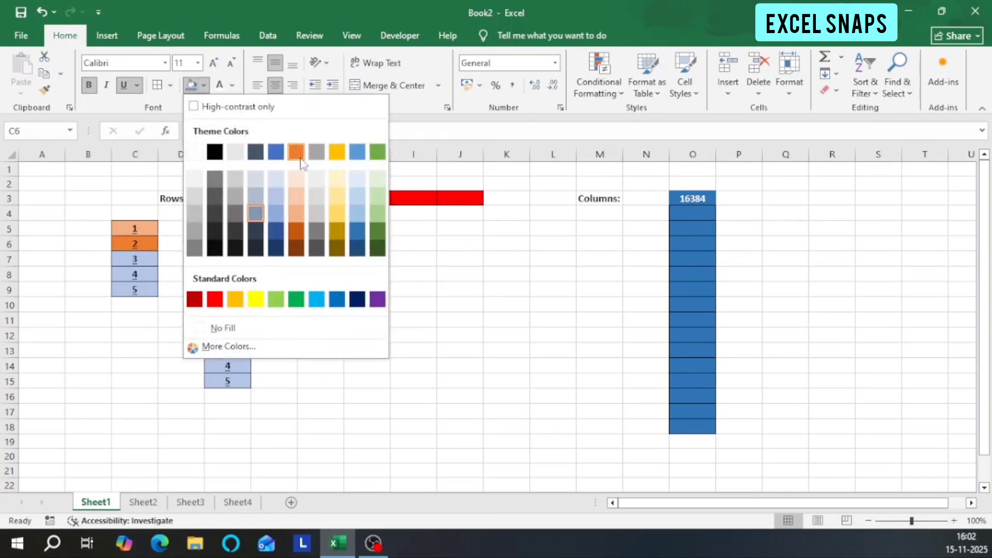
pyautogui.click(336, 201)
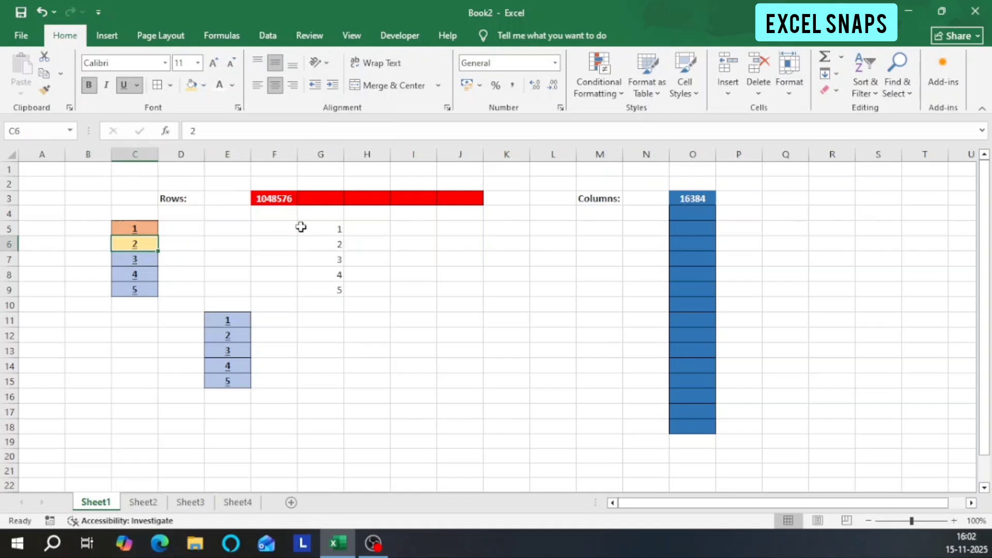
# Change the fill colour of cell C7 to standard red.
pyautogui.click(136, 261)
pyautogui.click(204, 85)
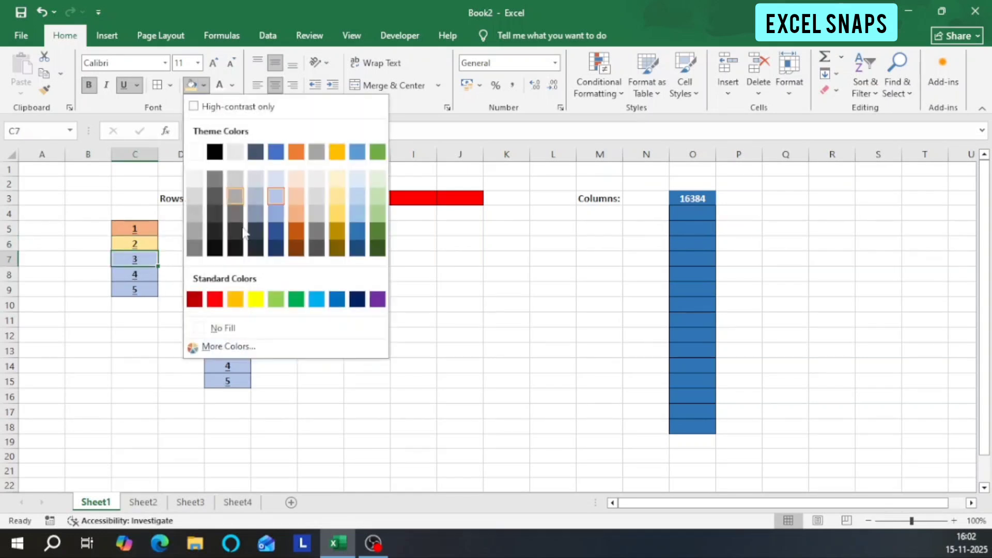
pyautogui.click(211, 298)
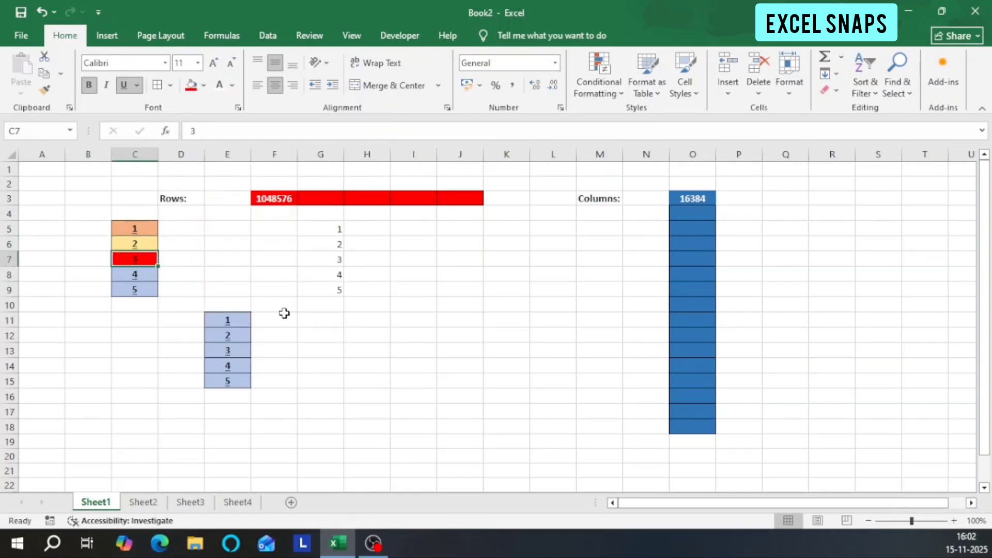
# Use Format Painter to copy the multicoloured formatting of C5:C9 onto the list in E11:E15.
pyautogui.click(283, 316)
pyautogui.moveTo(247, 322); pyautogui.dragTo(235, 381)
pyautogui.click(362, 383)
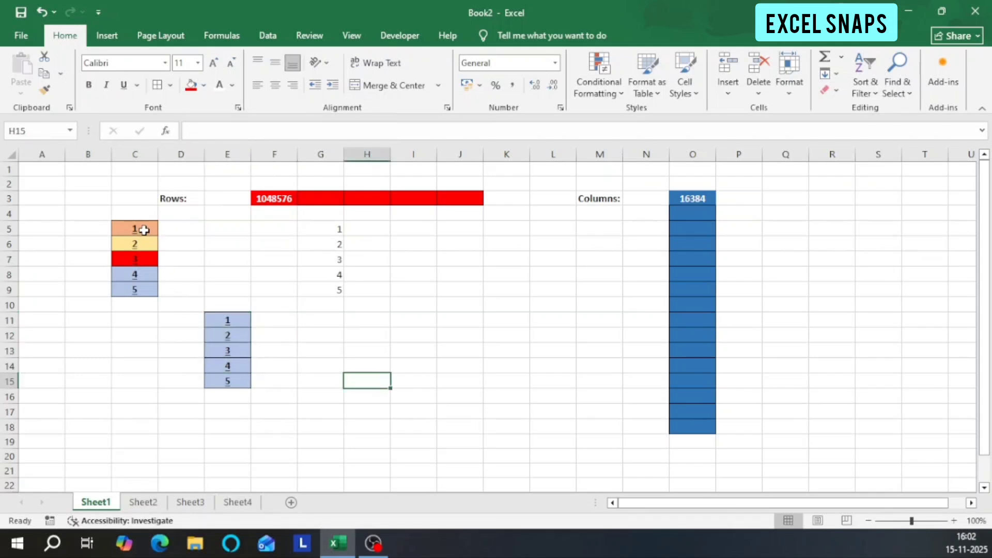
pyautogui.moveTo(143, 230); pyautogui.dragTo(136, 289)
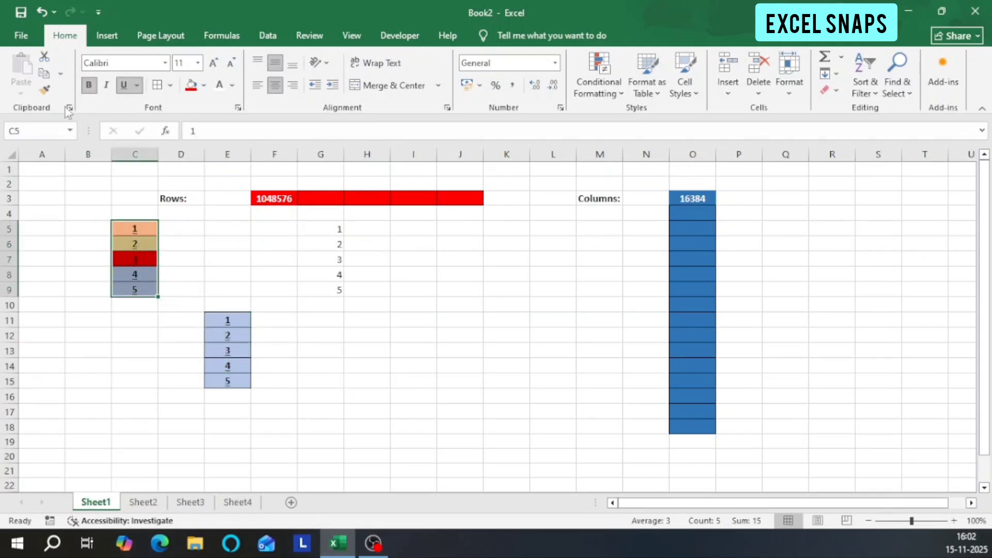
pyautogui.click(46, 92)
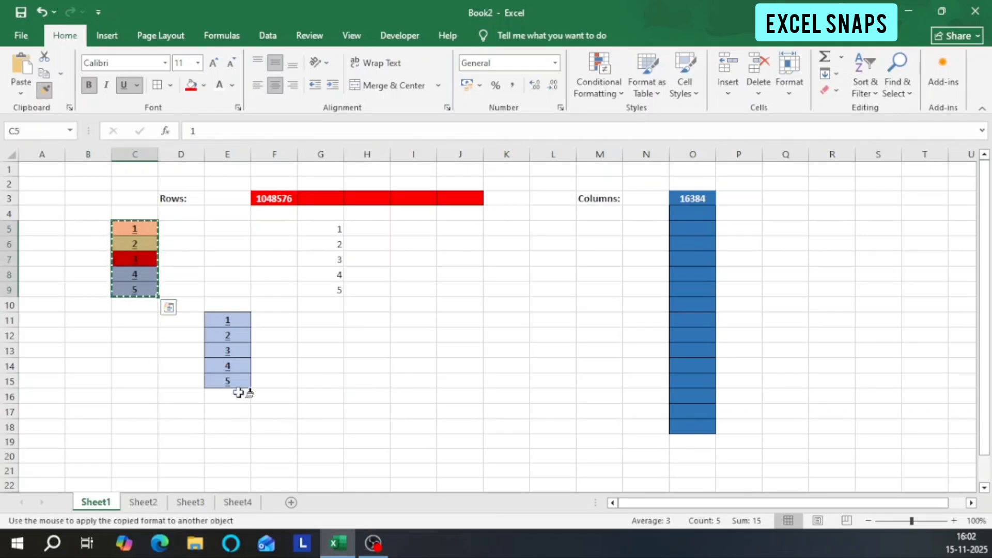
pyautogui.moveTo(235, 319); pyautogui.dragTo(235, 386)
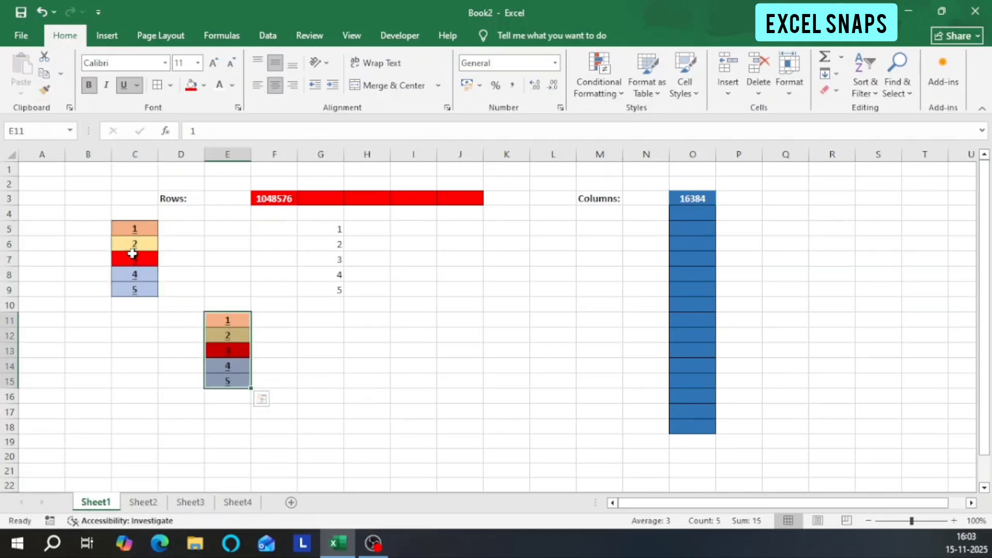
pyautogui.moveTo(132, 227); pyautogui.dragTo(131, 297)
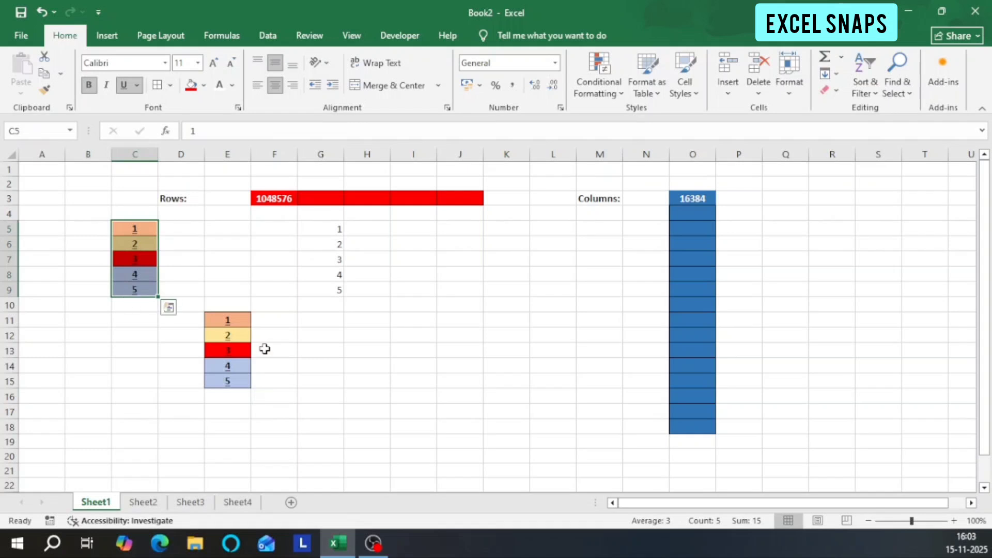
pyautogui.moveTo(237, 321); pyautogui.dragTo(241, 380)
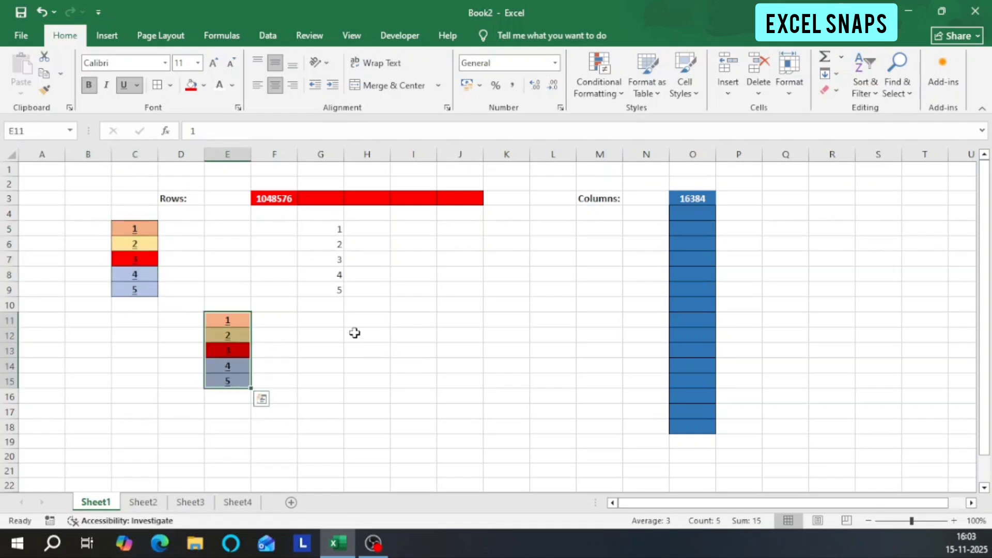
pyautogui.click(324, 310)
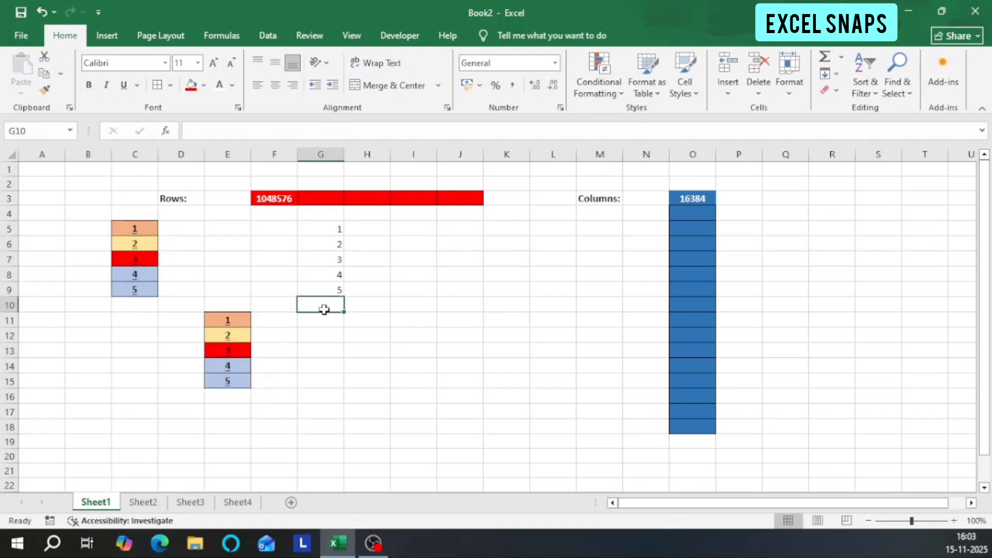